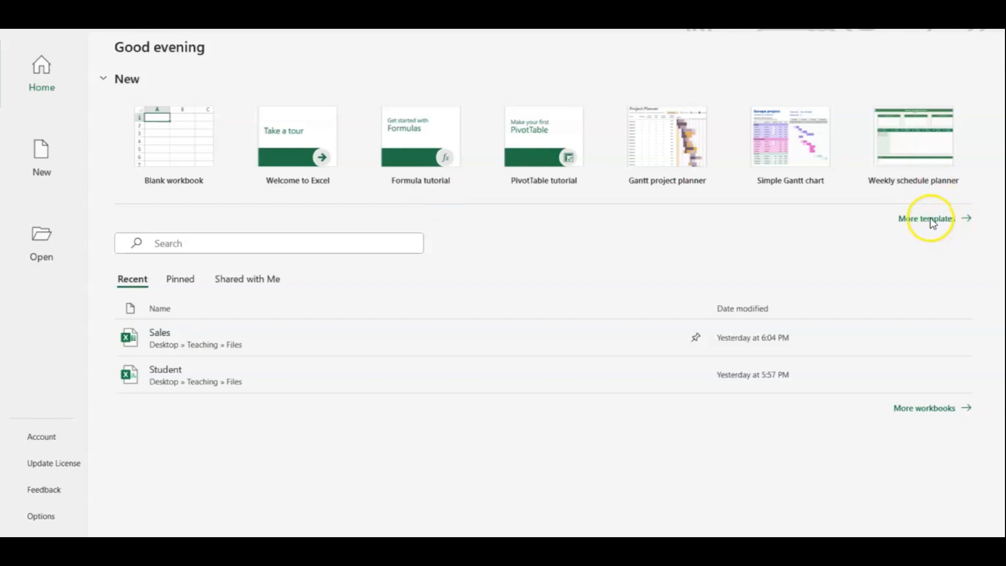
- Browse the available workbook templates and view the list of pinned workbooks on the start page
left_click(931, 219)
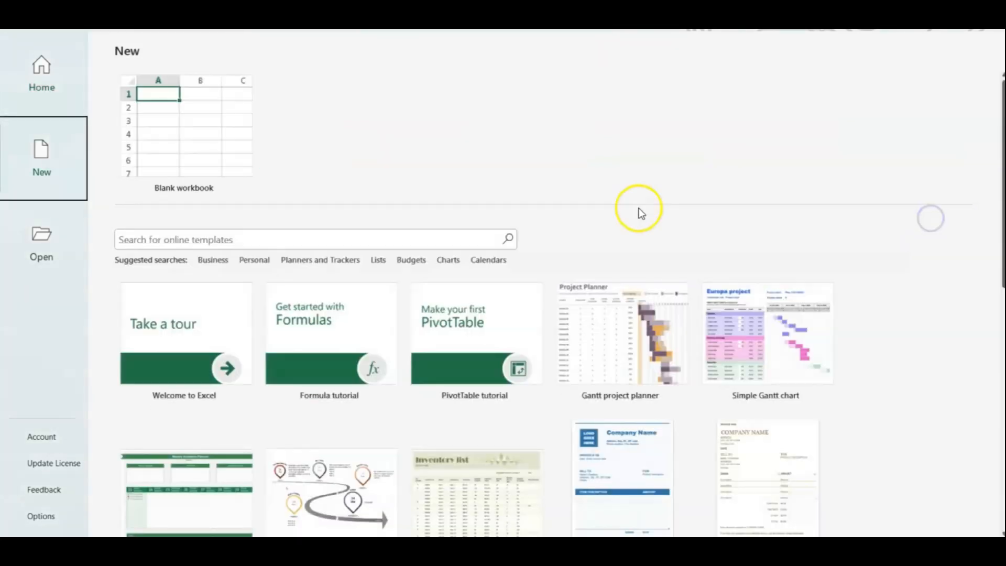
scroll(692, 288, "down", 1)
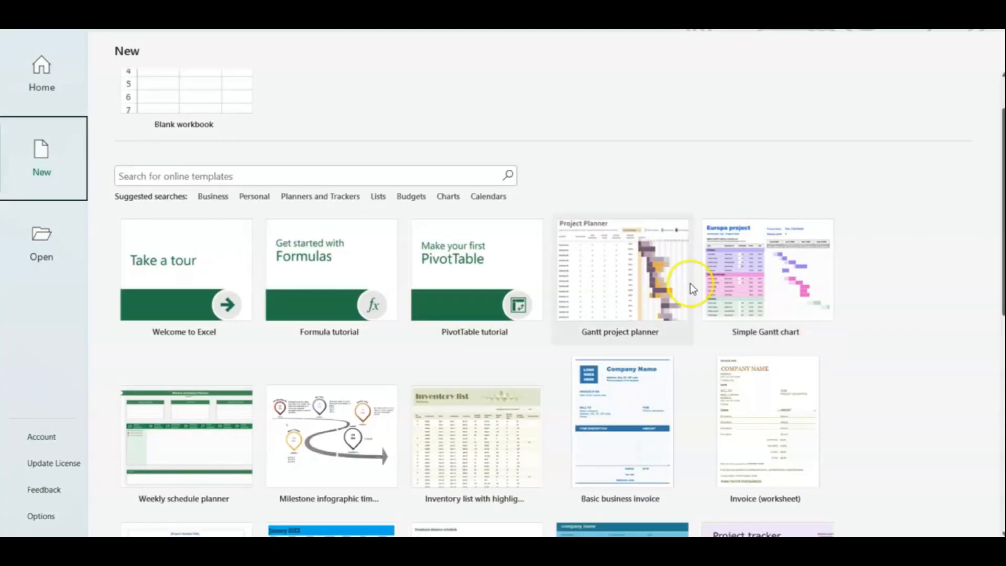
left_click(298, 174)
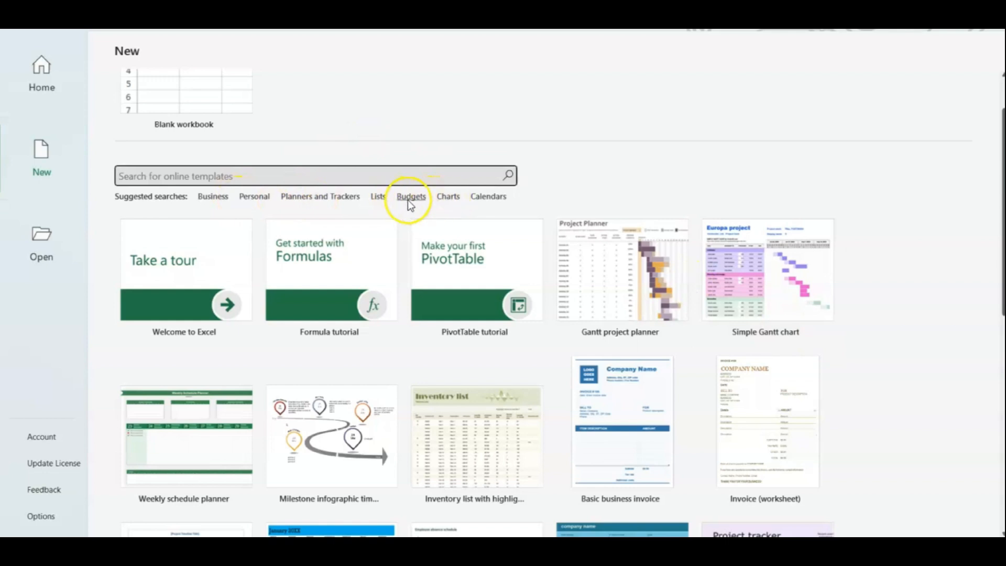
scroll(232, 149, "up", 1)
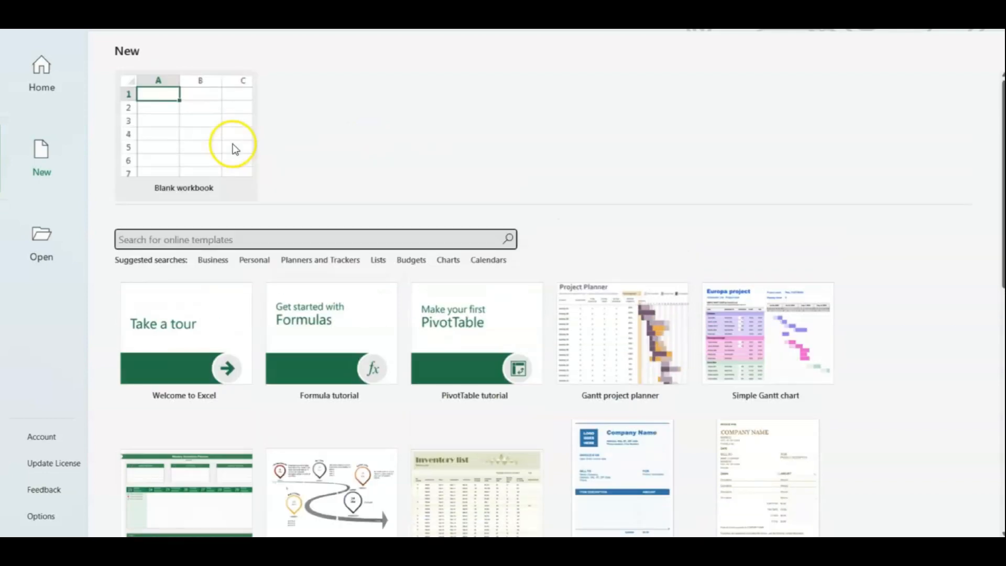
left_click(41, 76)
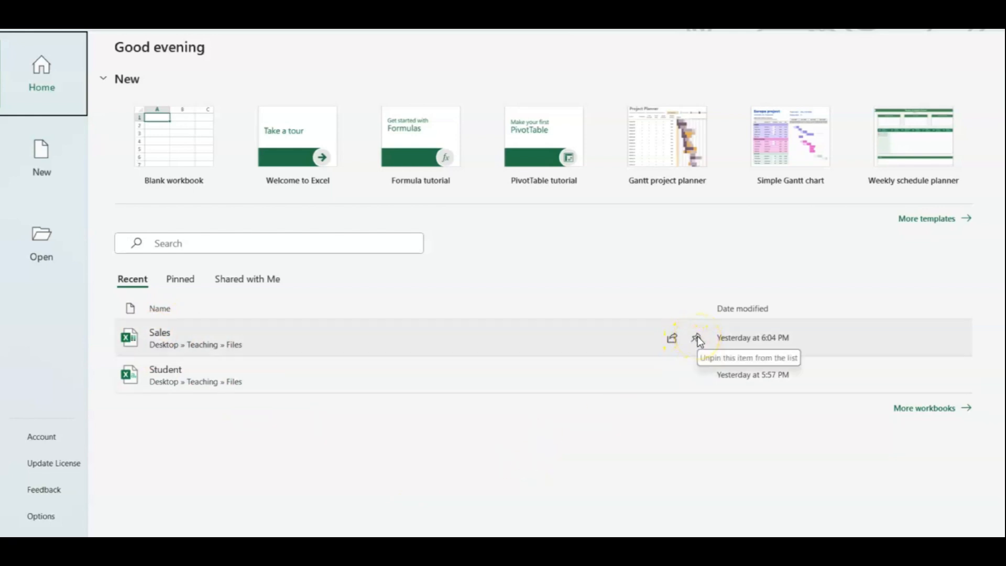
left_click(180, 279)
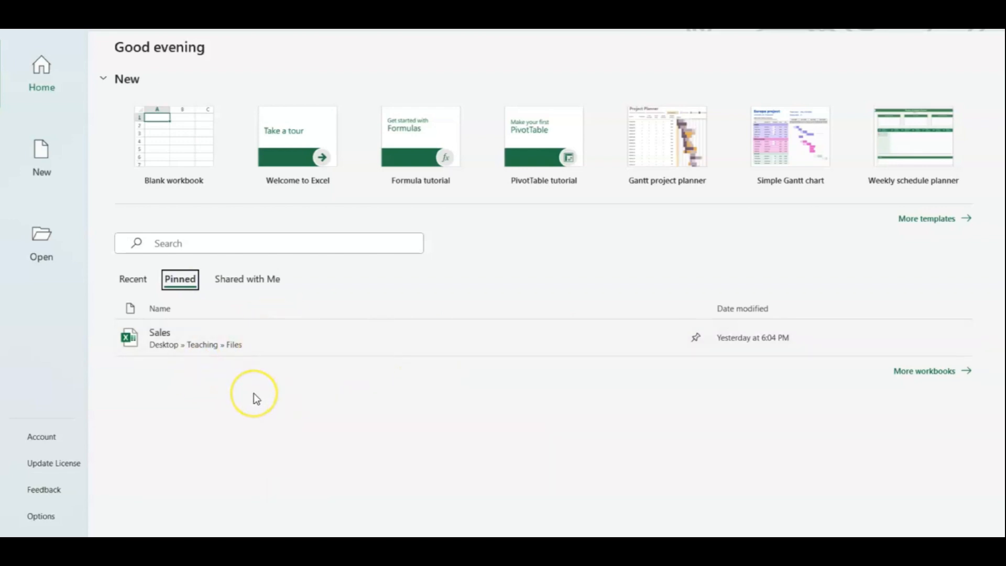
- Create a blank workbook and zoom its sheet in to 150%
left_click(176, 159)
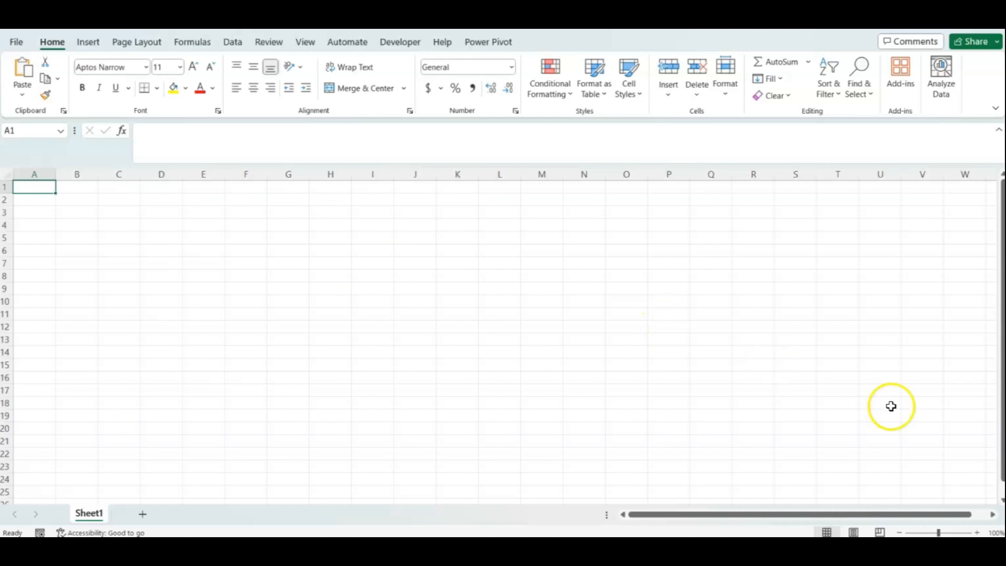
left_click(977, 532)
left_click(977, 532)
left_click(977, 532)
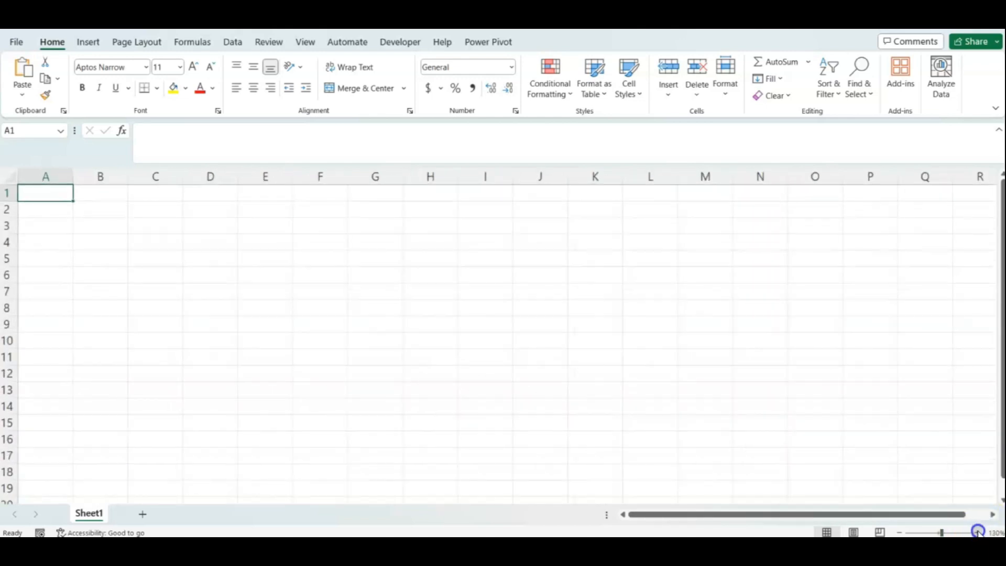
left_click(977, 531)
left_click(978, 531)
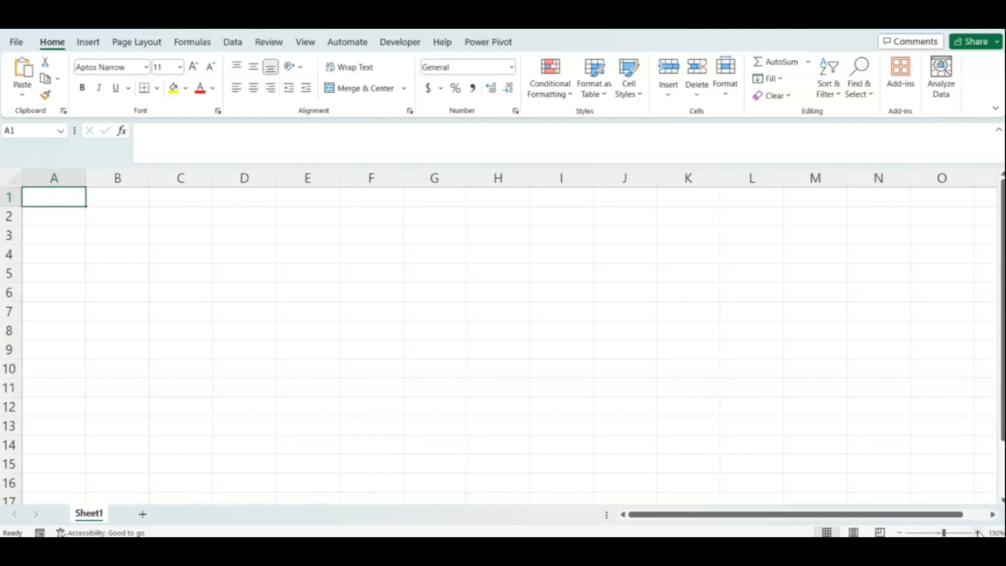
- Zoom the sheet out to 120% and back in to 150%
left_click(900, 532)
left_click(899, 532)
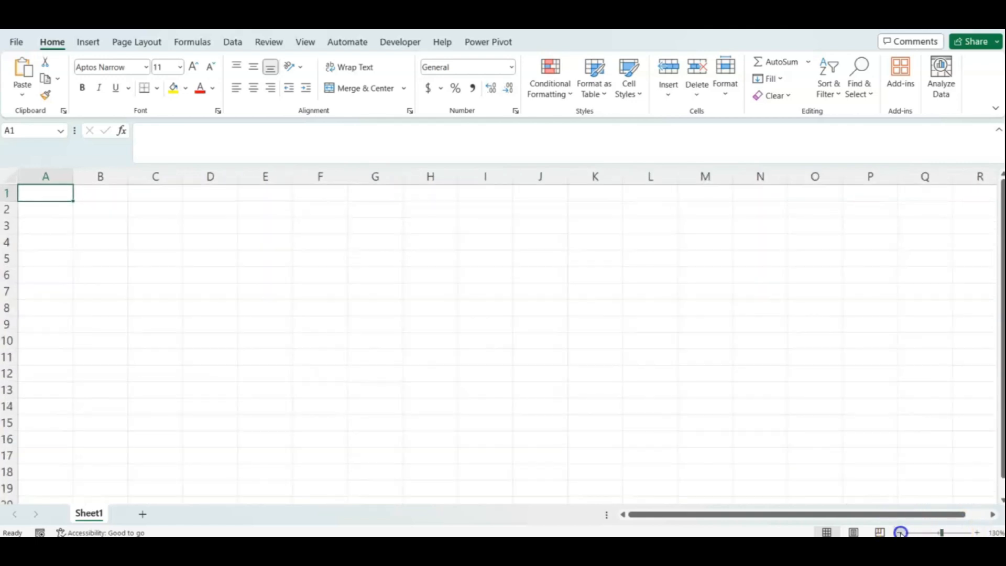
left_click(899, 532)
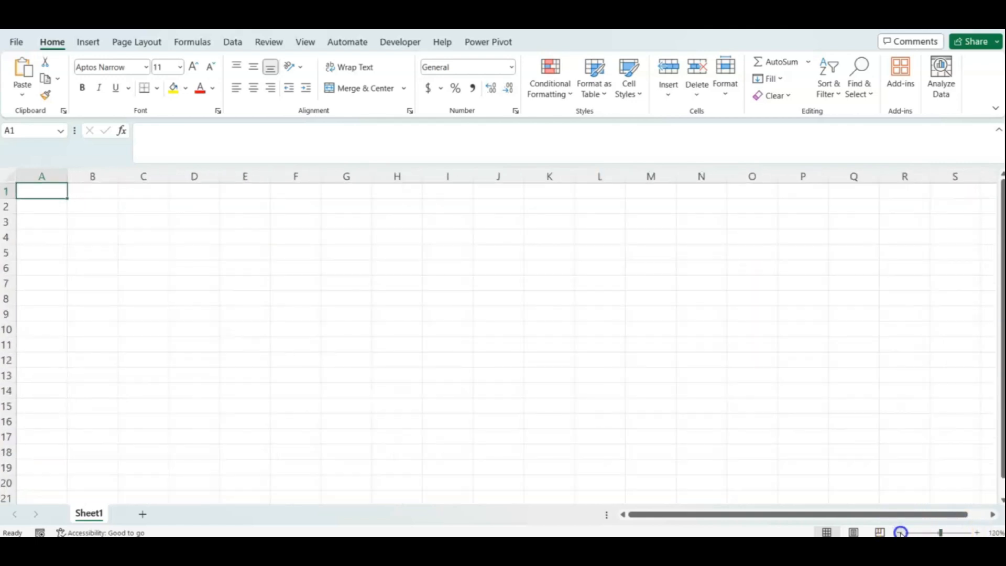
left_click(977, 533)
left_click(977, 532)
left_click(977, 532)
- Select entire columns G and F in turn, followed by entire rows 1 and 3
left_click(102, 251)
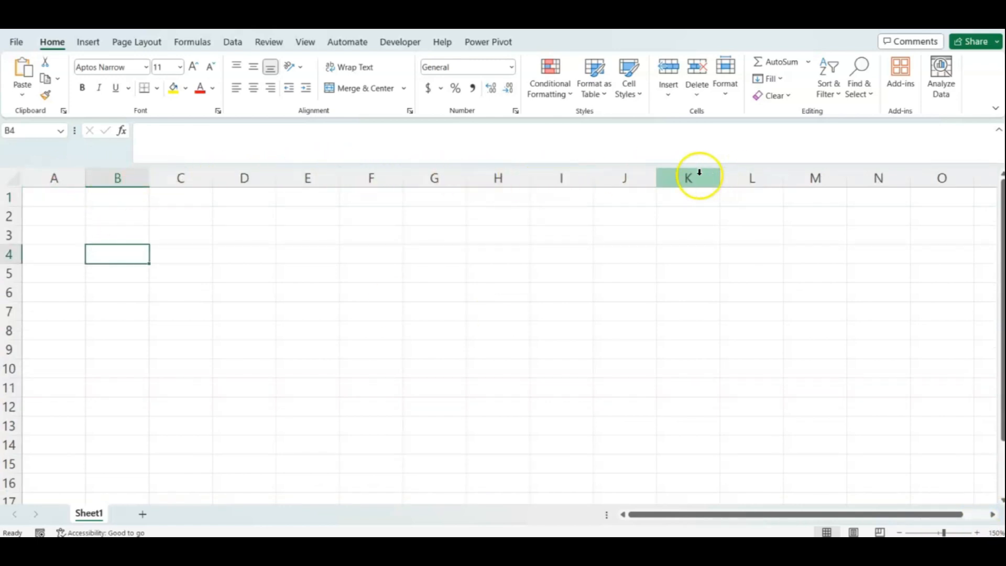
left_click(436, 173)
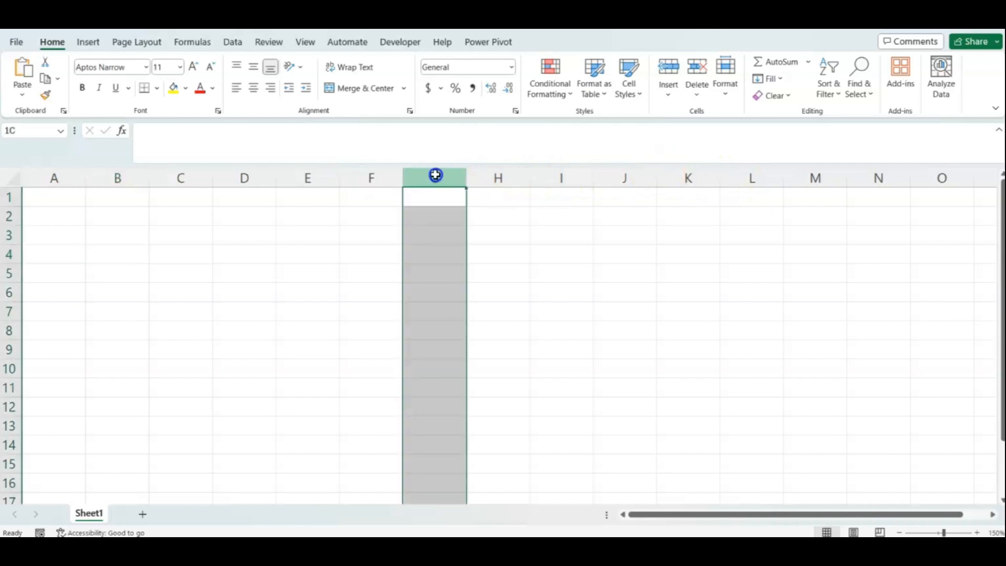
left_click(371, 173)
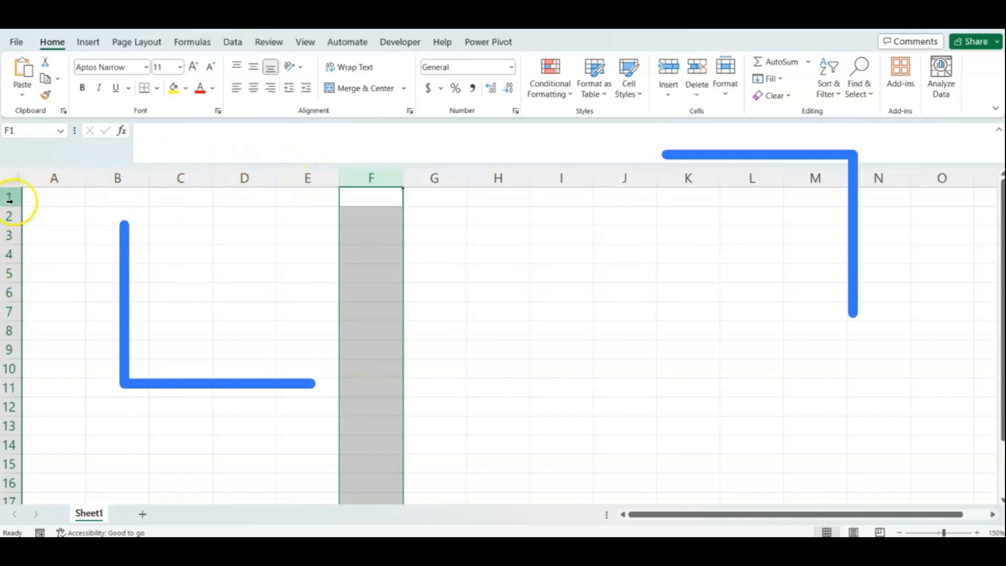
left_click(9, 198)
left_click(9, 235)
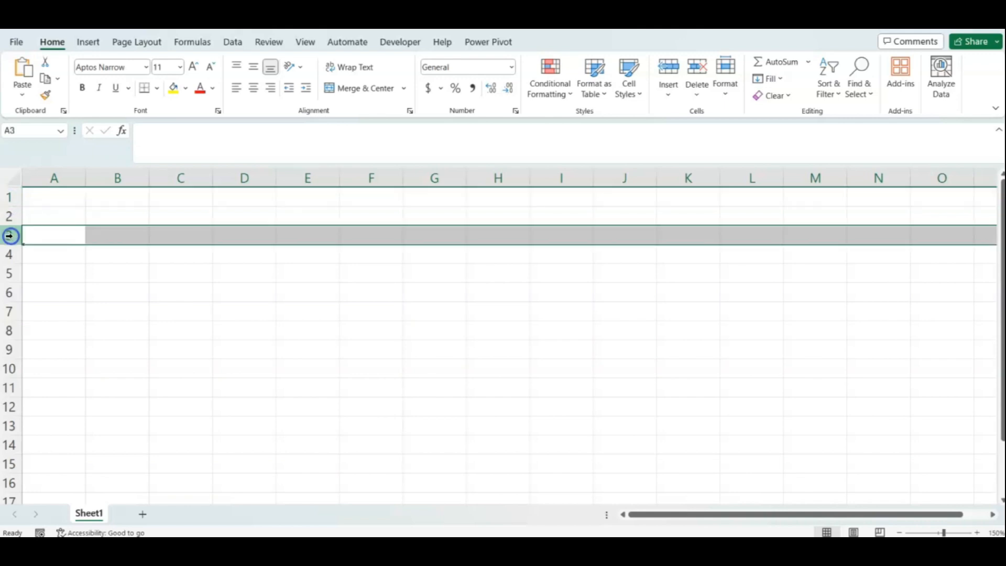
- Select the whole of column B, followed by the single cells B3 and E4
left_click(127, 176)
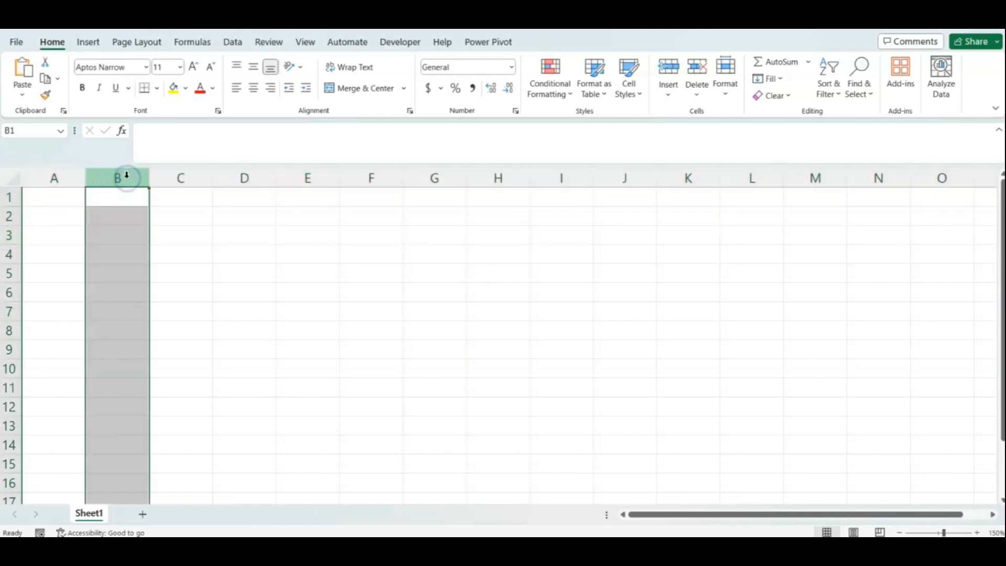
left_click(102, 228)
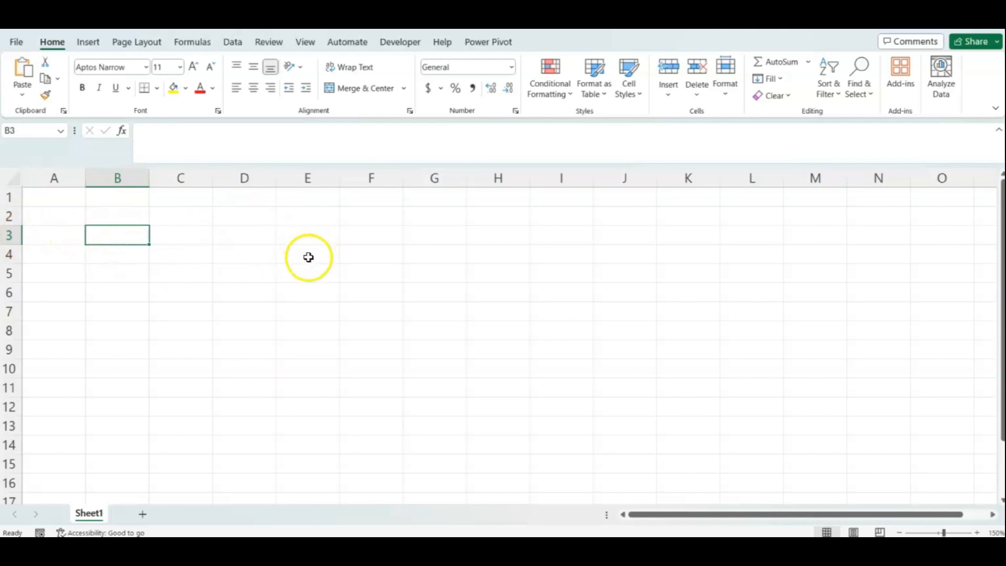
left_click(120, 232)
left_click(122, 235)
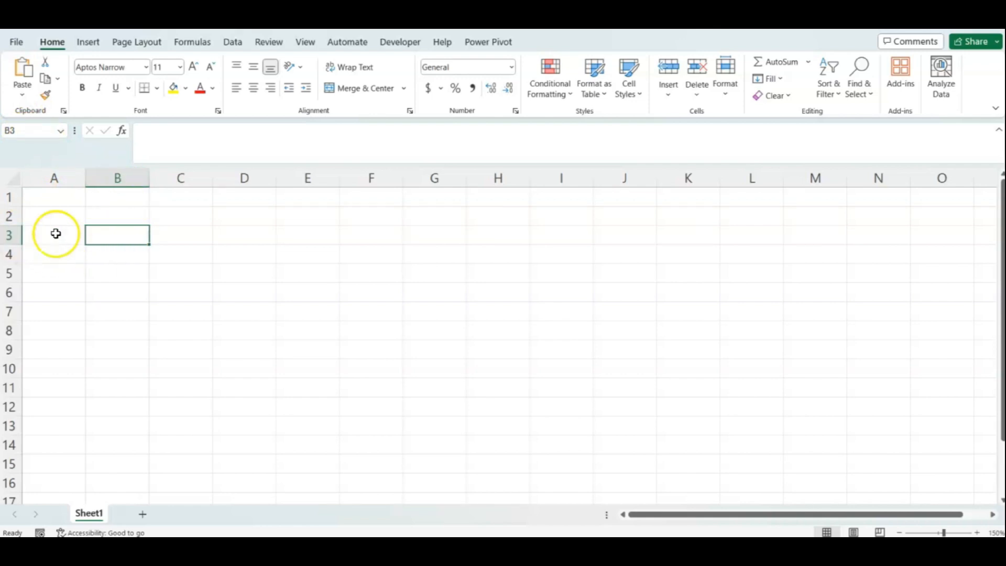
left_click(307, 253)
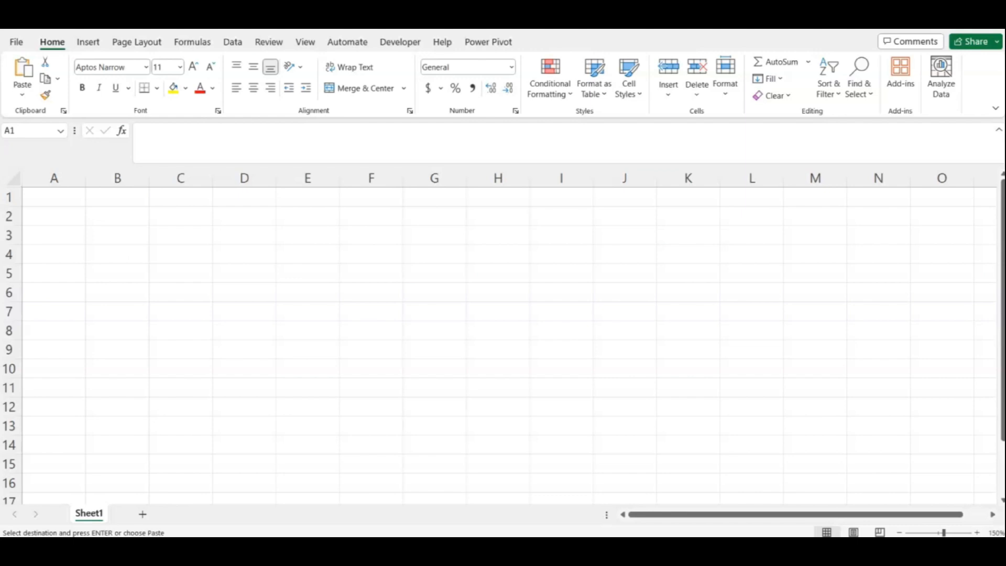
- Rename the Sheet1 worksheet as Employees
double_click(90, 514)
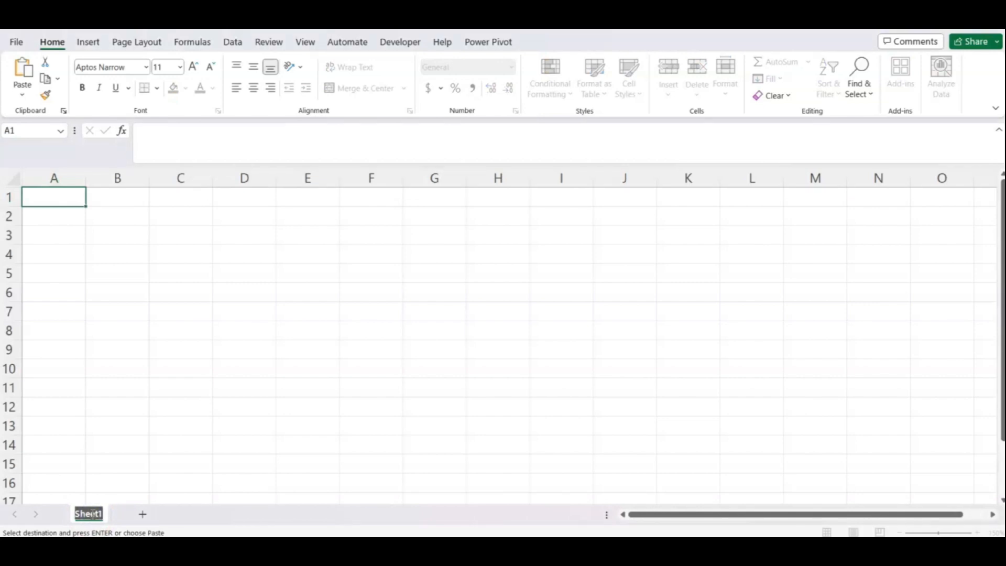
type("Employees")
key("Return")
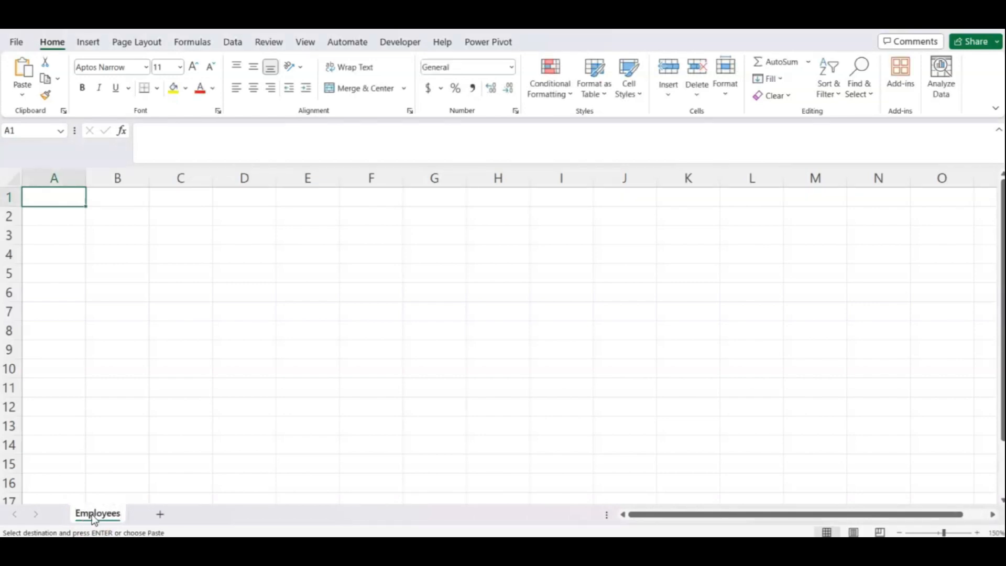
- Add a new worksheet after Employees, open its name for editing, and return to the Employees sheet
left_click(161, 515)
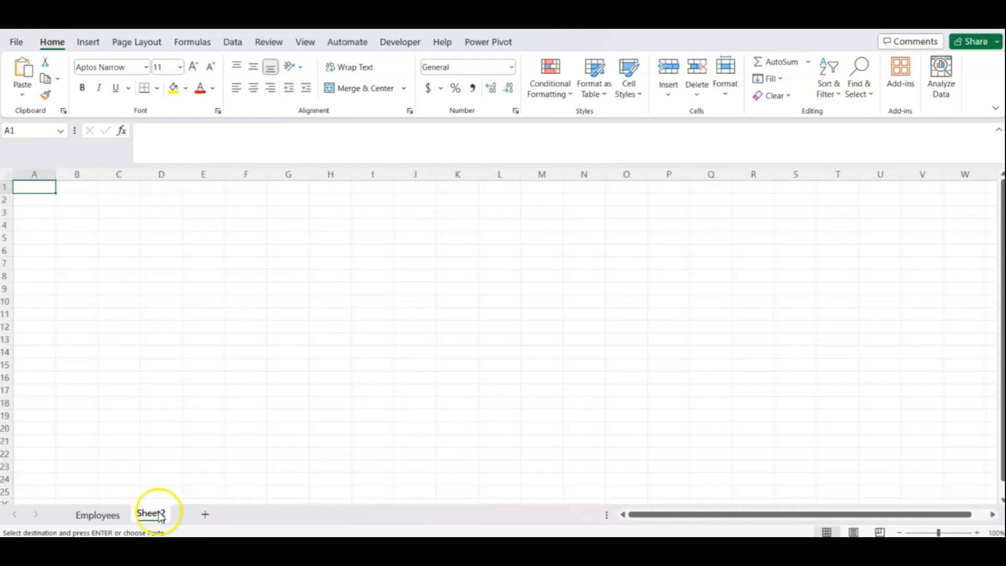
double_click(161, 516)
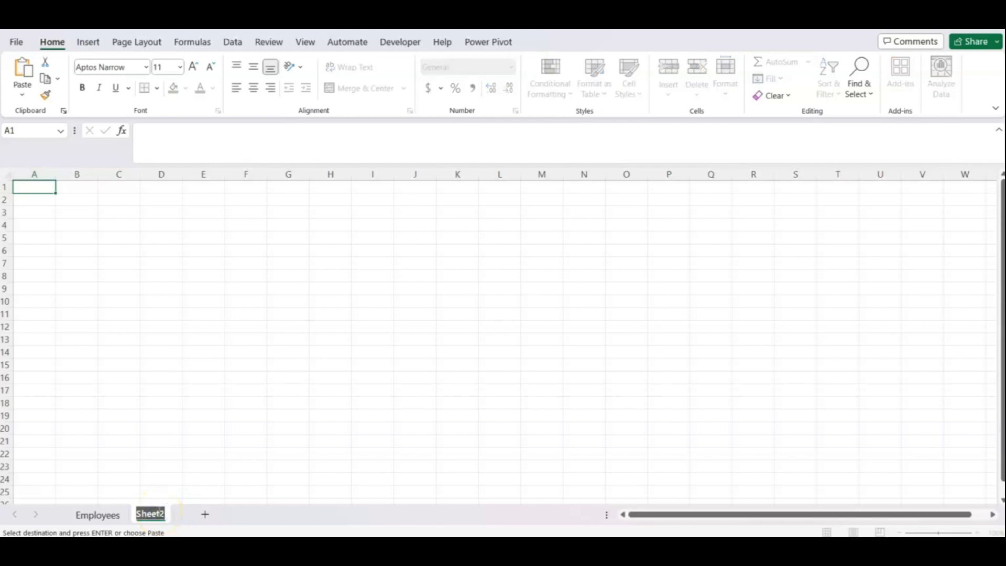
left_click(117, 515)
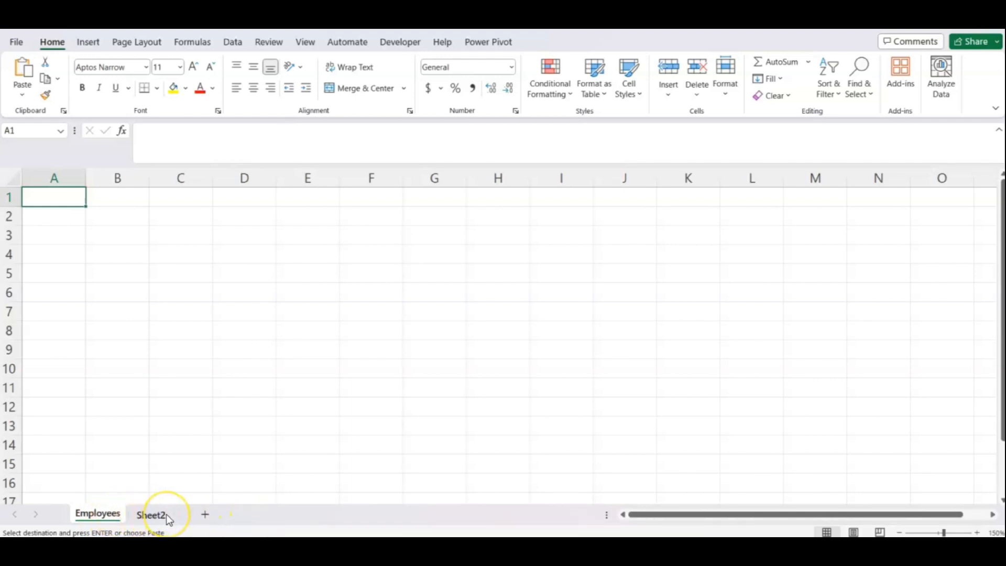
- Set the Employees sheet's tab color to green and check it by switching to Sheet2 and back
right_click(116, 519)
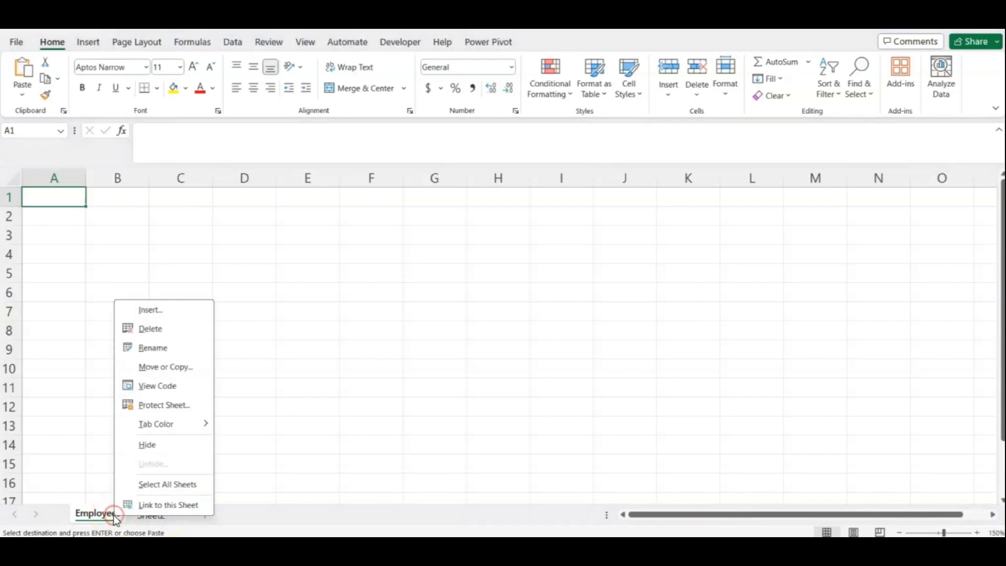
mouse_move(154, 425)
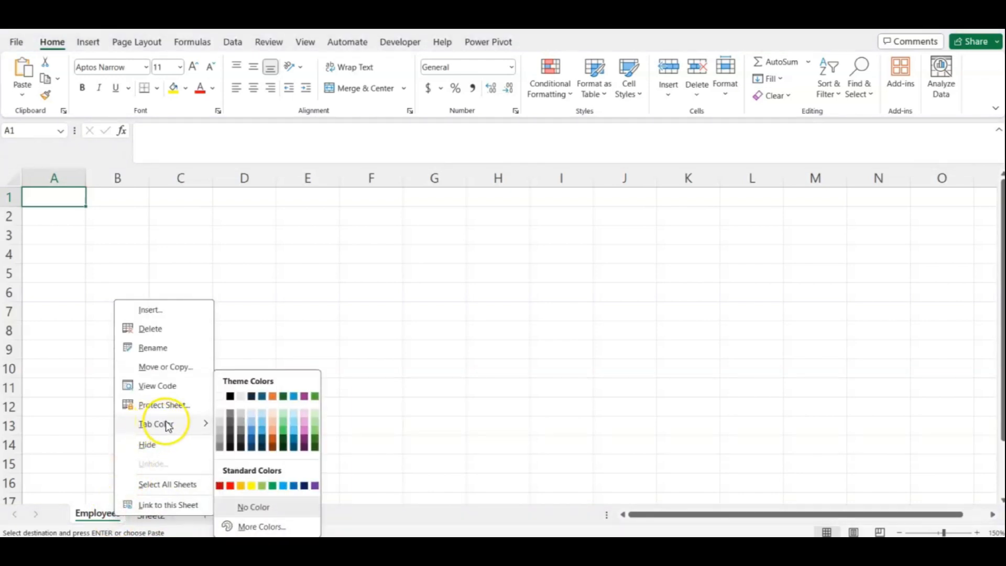
left_click(281, 435)
left_click(151, 514)
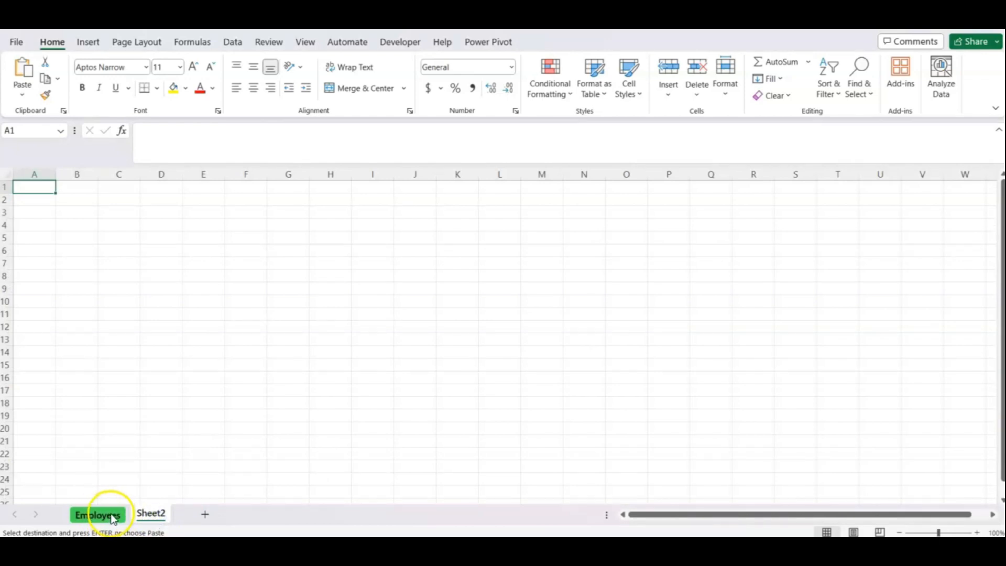
left_click(111, 515)
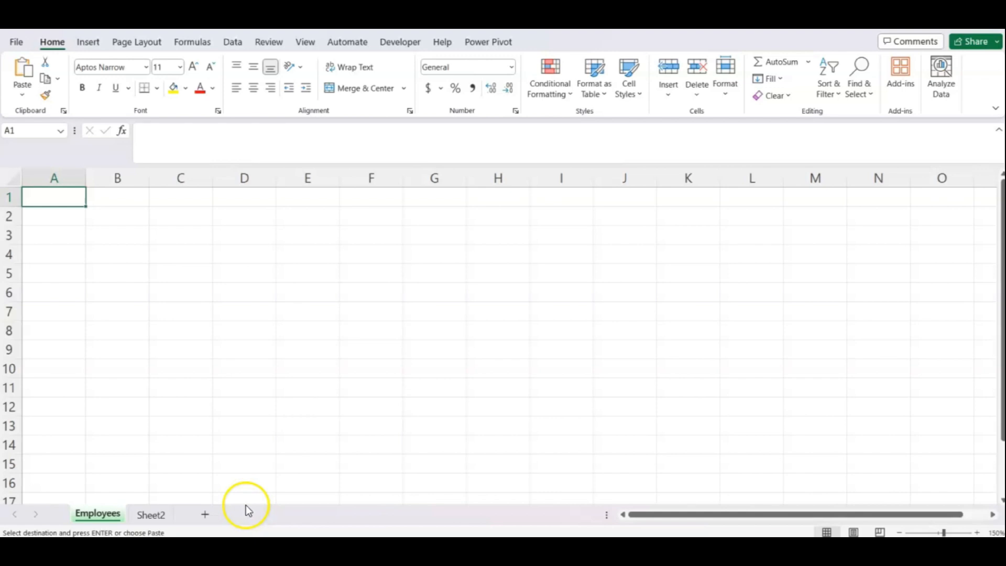
- Hide the Sheet2 worksheet
left_click(155, 511)
left_click(148, 515)
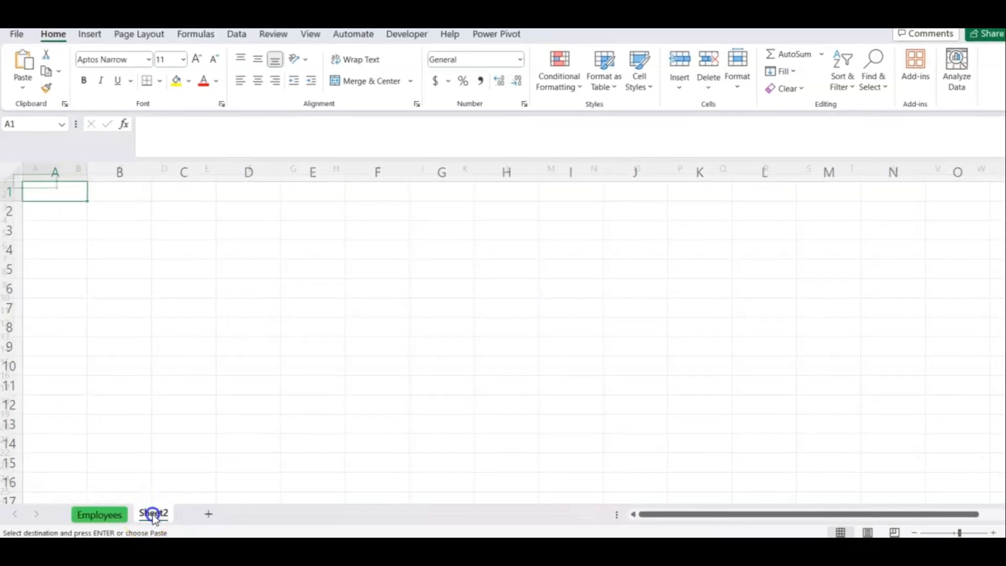
right_click(168, 515)
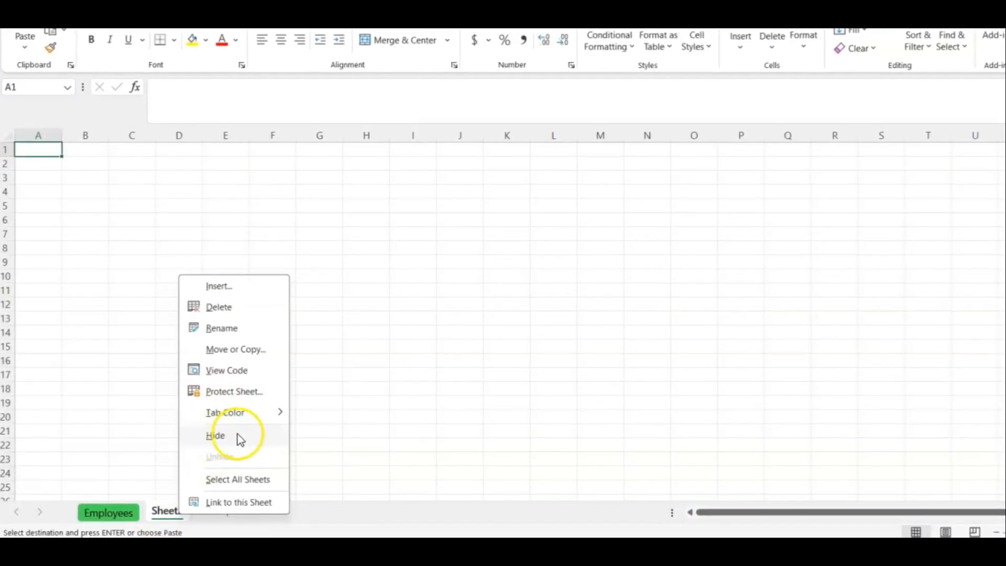
left_click(220, 436)
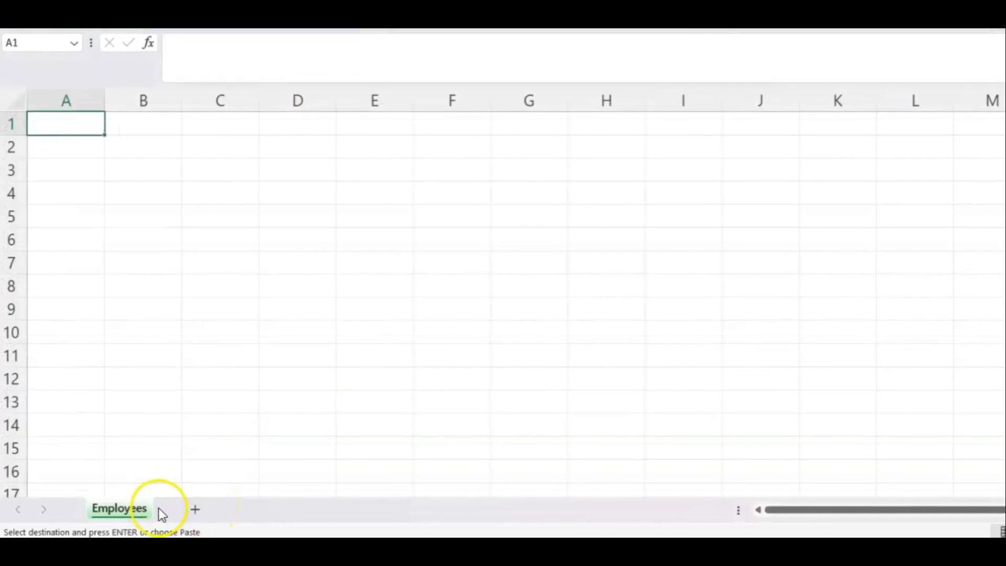
- Unhide the Sheet2 worksheet
right_click(142, 510)
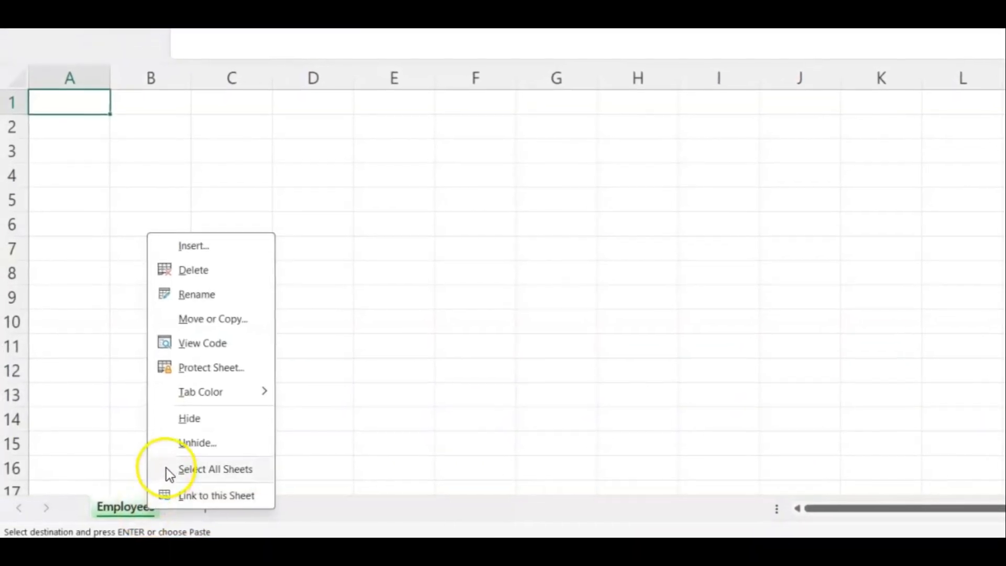
left_click(202, 441)
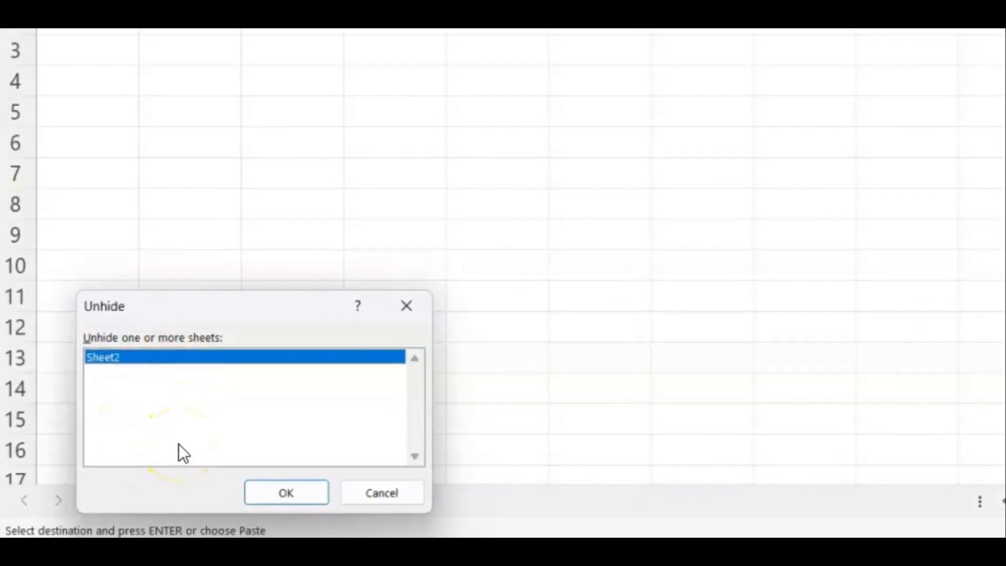
left_click(157, 361)
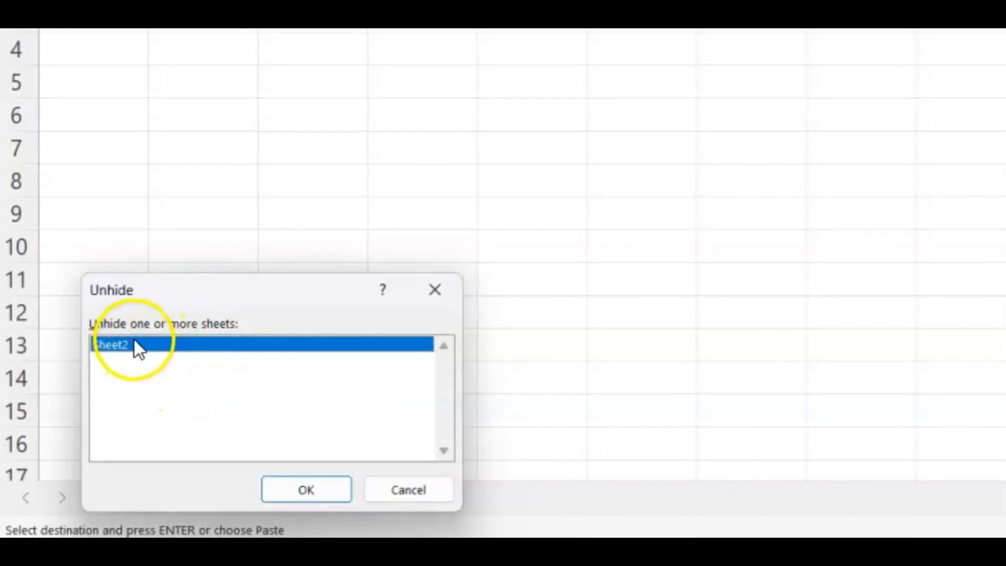
left_click(301, 485)
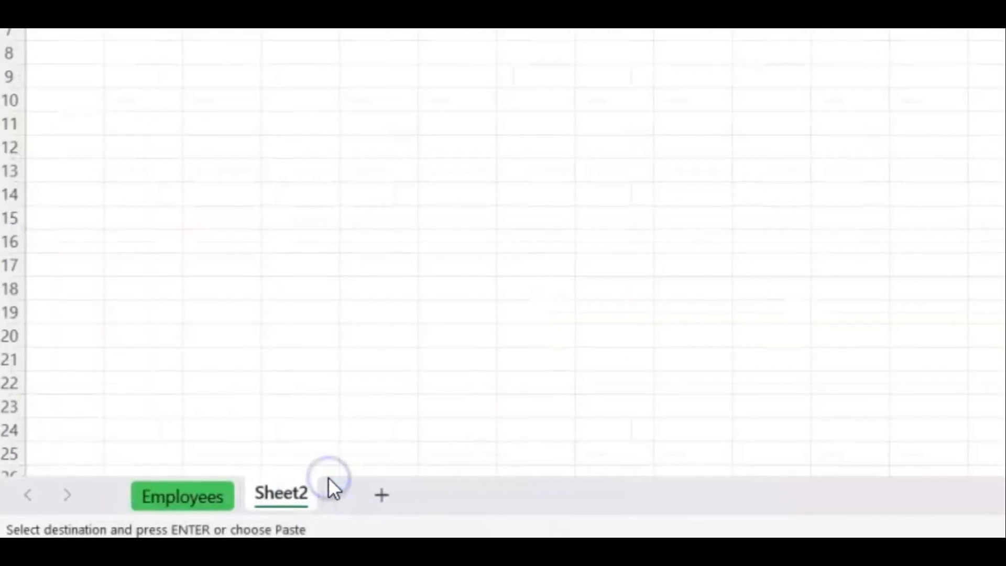
- On the Employees sheet, enter the headers Employee Name in cell A1 and Hired Date in cell B1
left_click(291, 489)
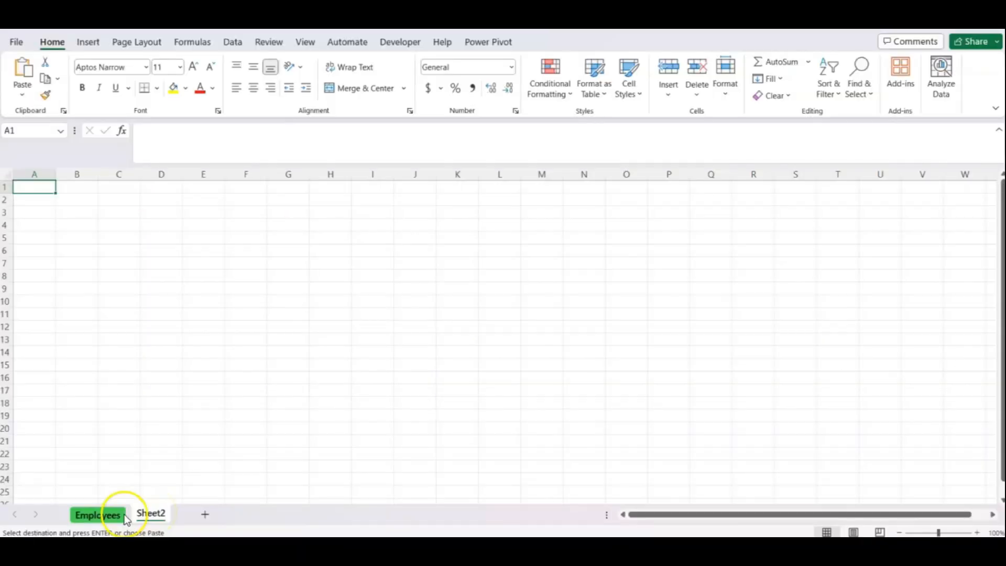
left_click(227, 497)
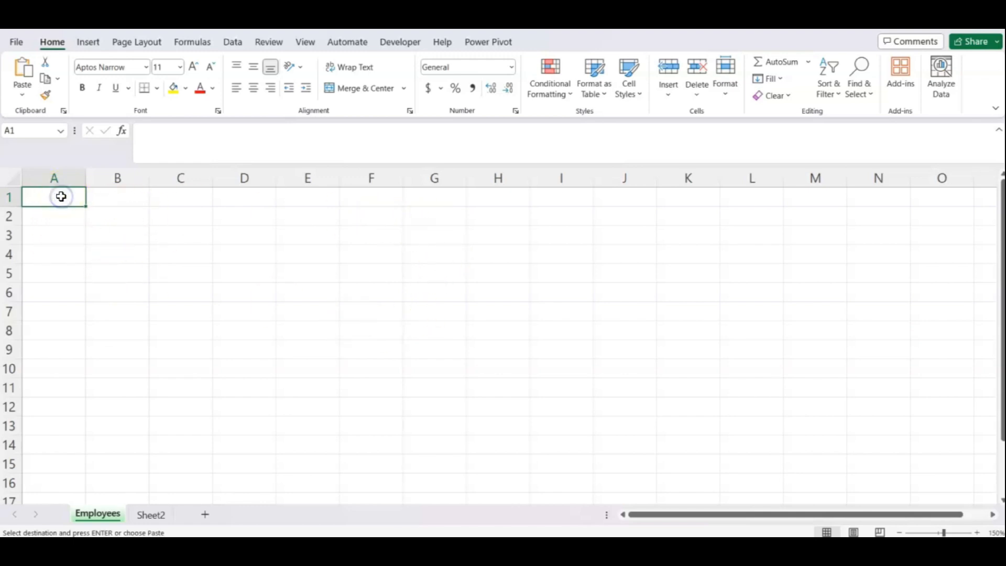
type("Employee Name")
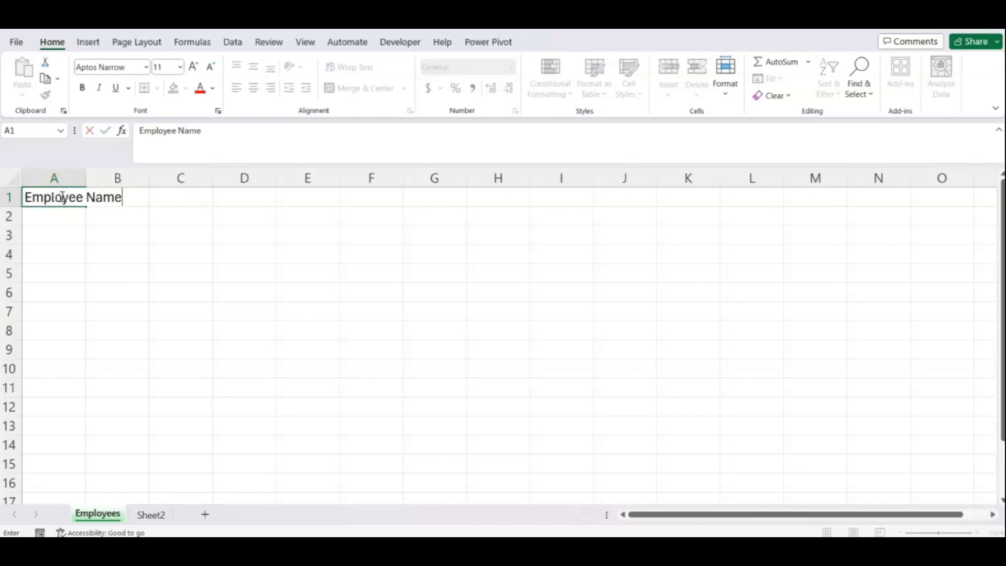
key("Tab")
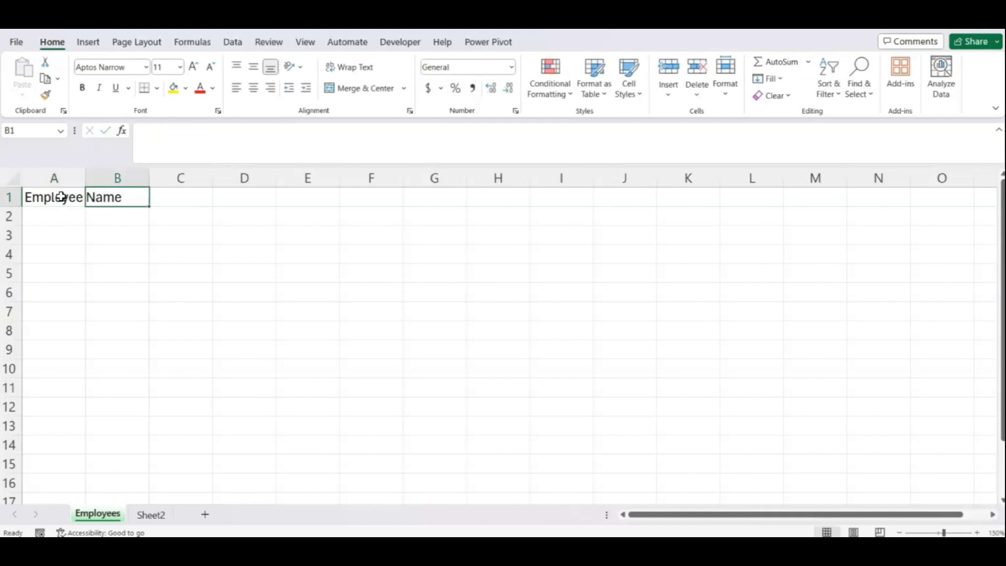
type("Hired Date")
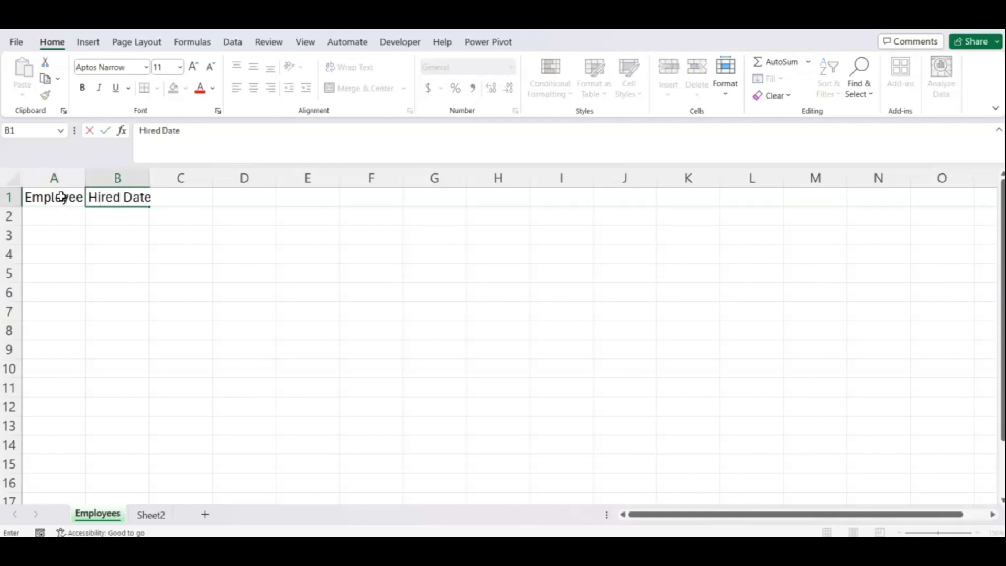
key("Tab")
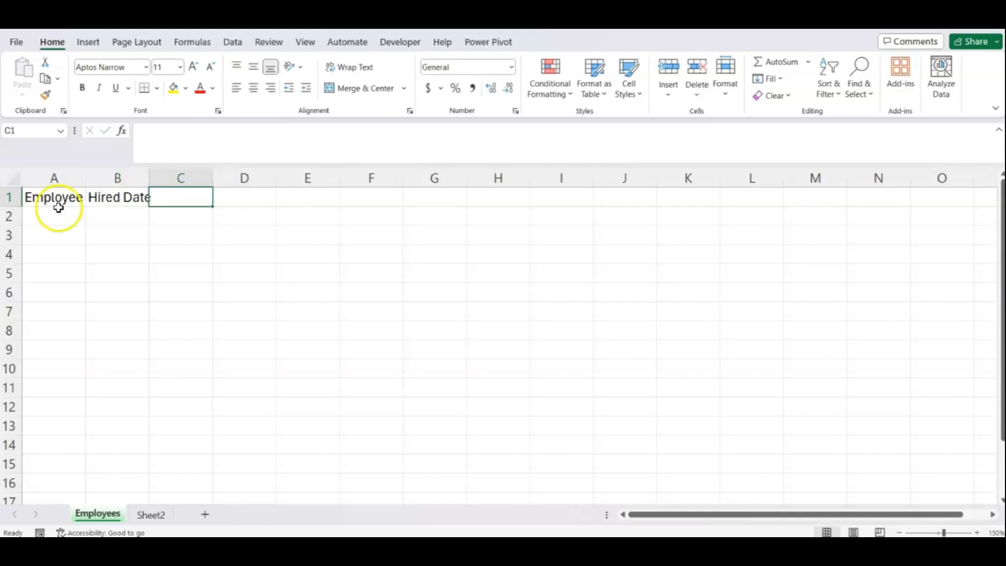
- Enter the first employee's full name in cell A2 and the hire date 1/4/2022 in cell B2
left_click(70, 214)
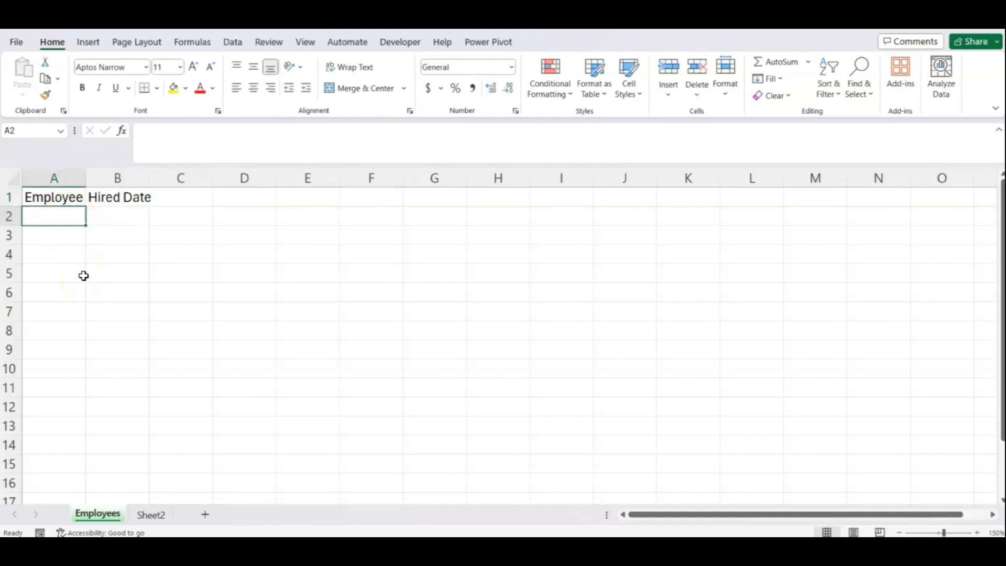
type("Joh")
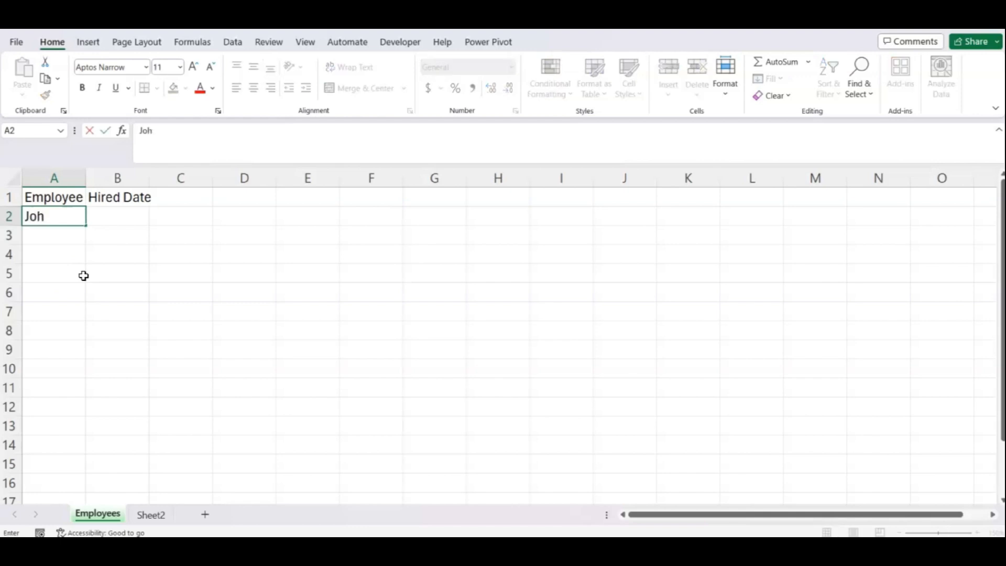
type("n Yu")
key("Tab")
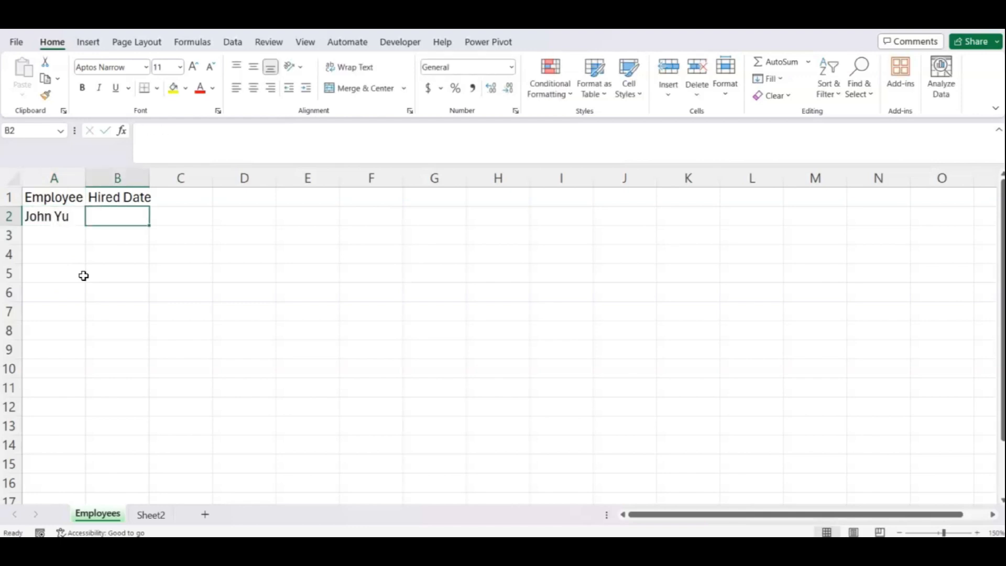
type("1/4/2")
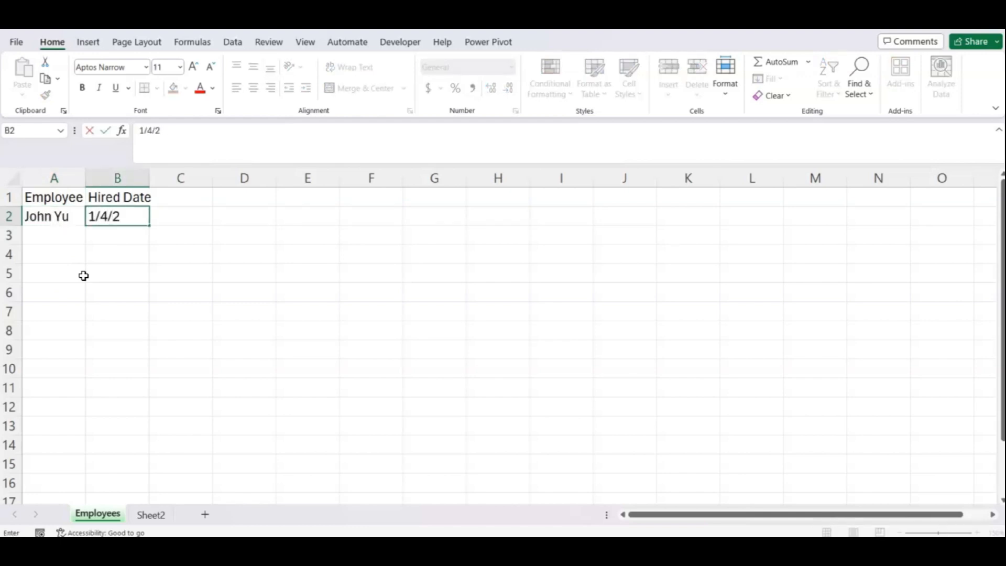
type("022")
key("Return")
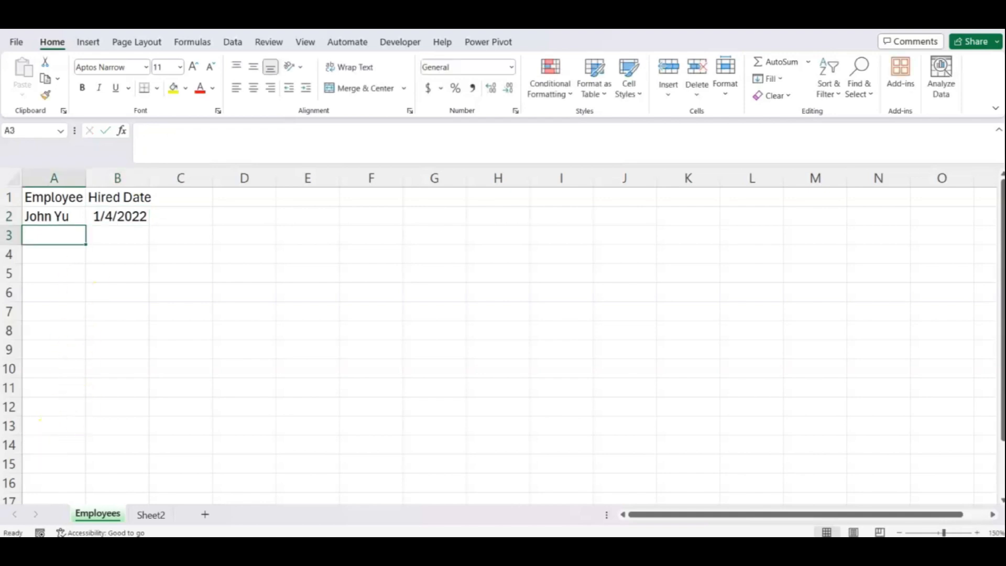
- Paste the copied employee names and hire dates starting at cell A3, and check the full date in cell B9
key("ctrl+v")
left_click(65, 235)
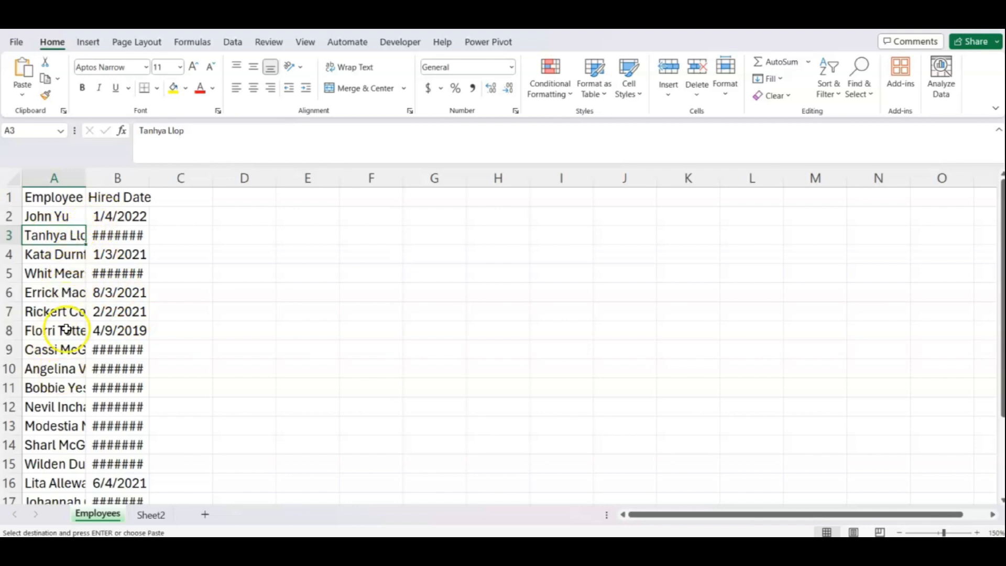
left_click(121, 352)
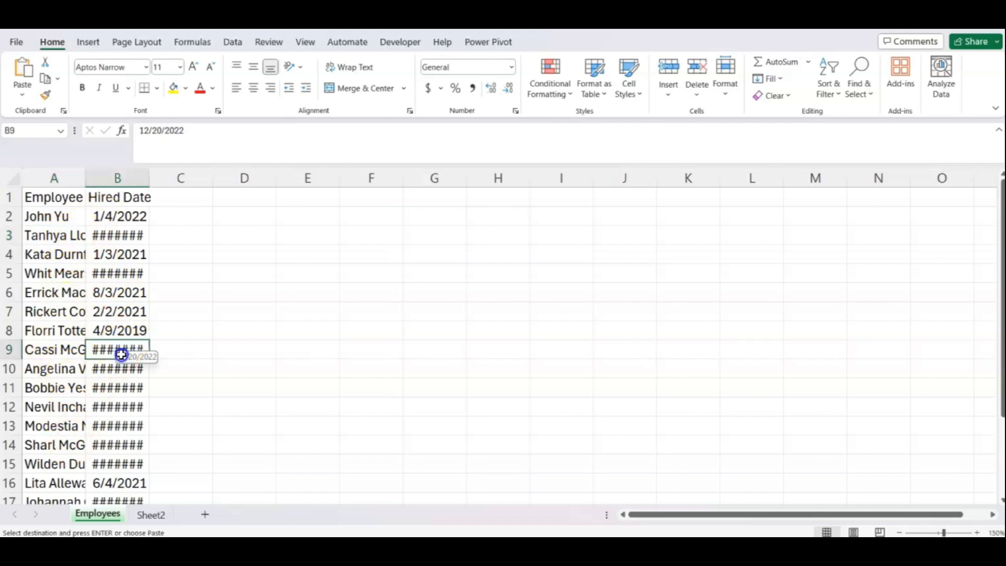
left_click_drag(121, 353, 121, 361)
left_click(118, 355)
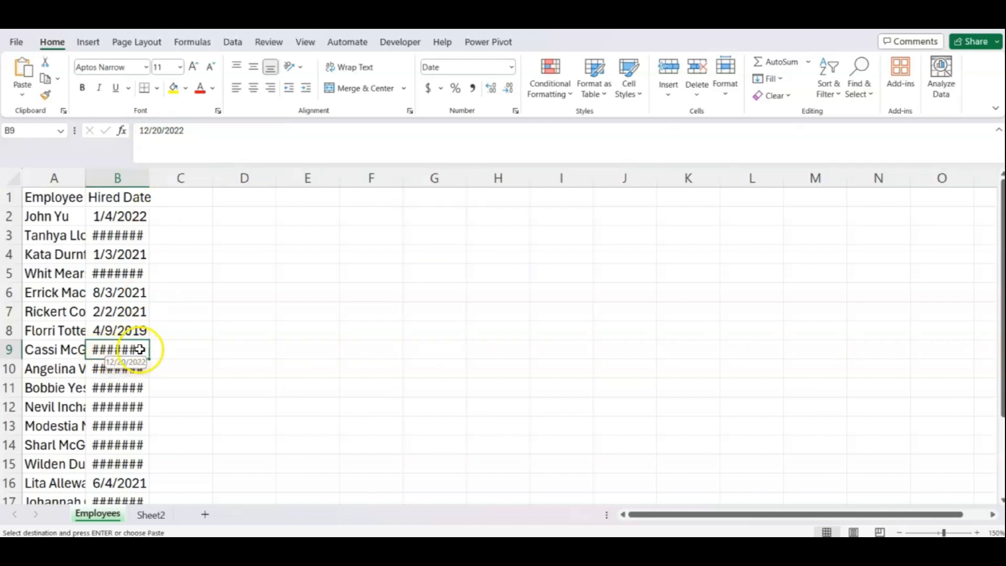
left_click(51, 312)
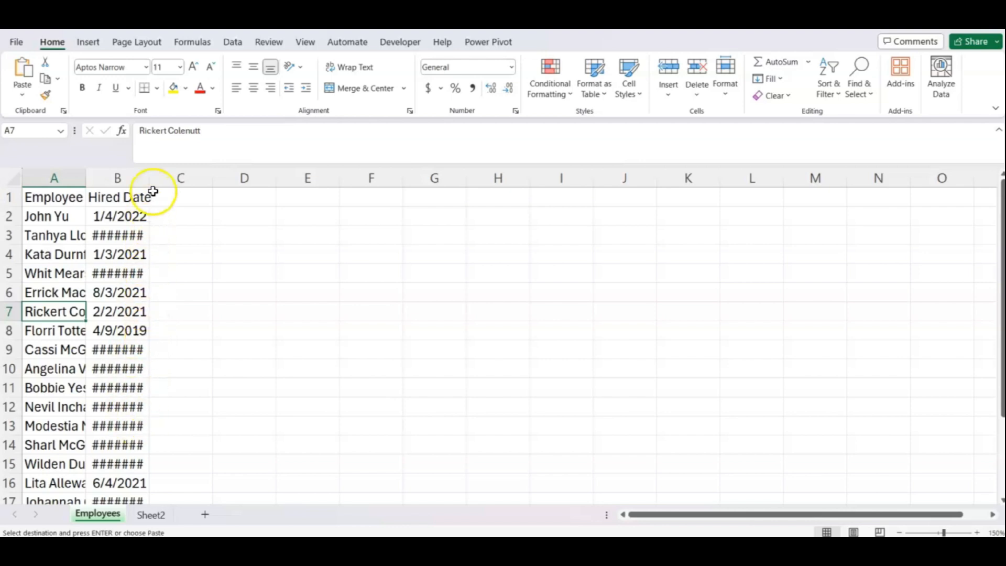
- Try widening the Hired Date column by hand and narrowing it again
left_click_drag(150, 178, 195, 178)
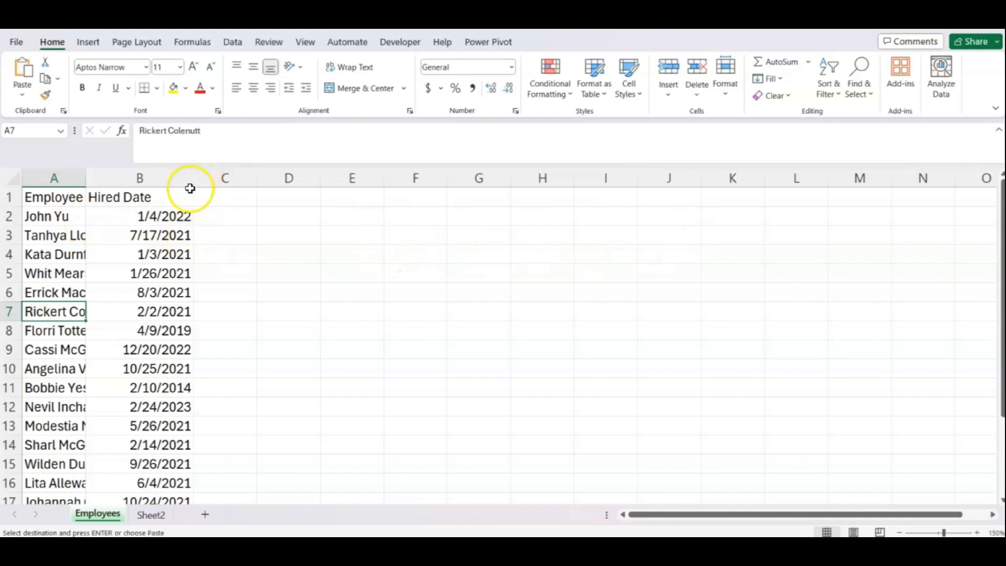
left_click_drag(194, 178, 139, 179)
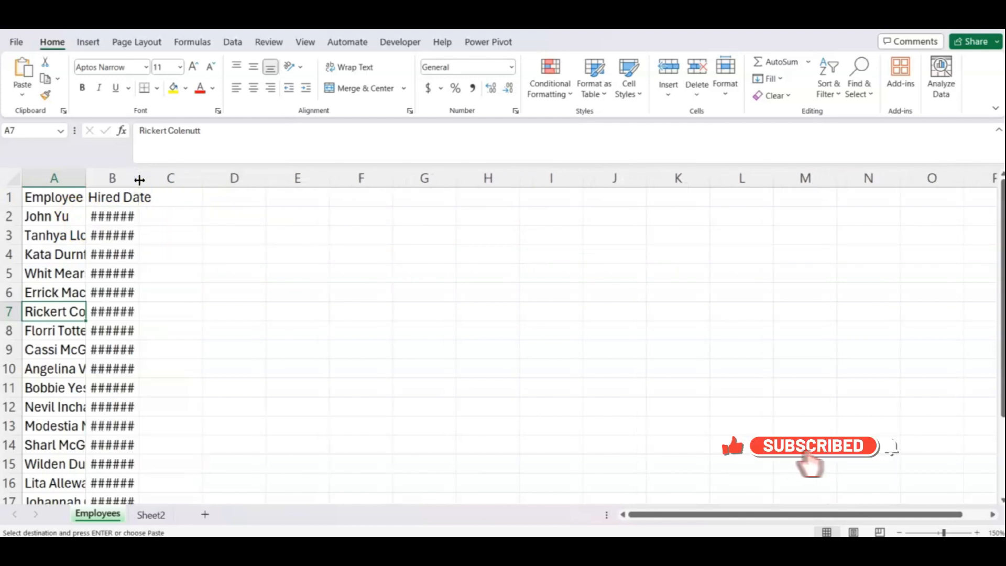
left_click(121, 178)
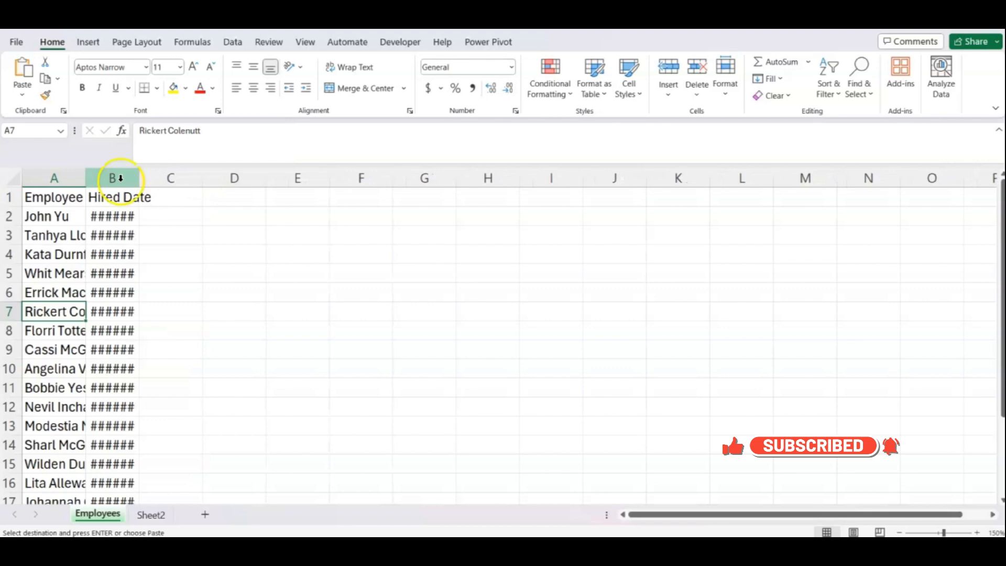
- AutoFit all columns of the Employees sheet to their contents and cancel the active copy mode
left_click(13, 173)
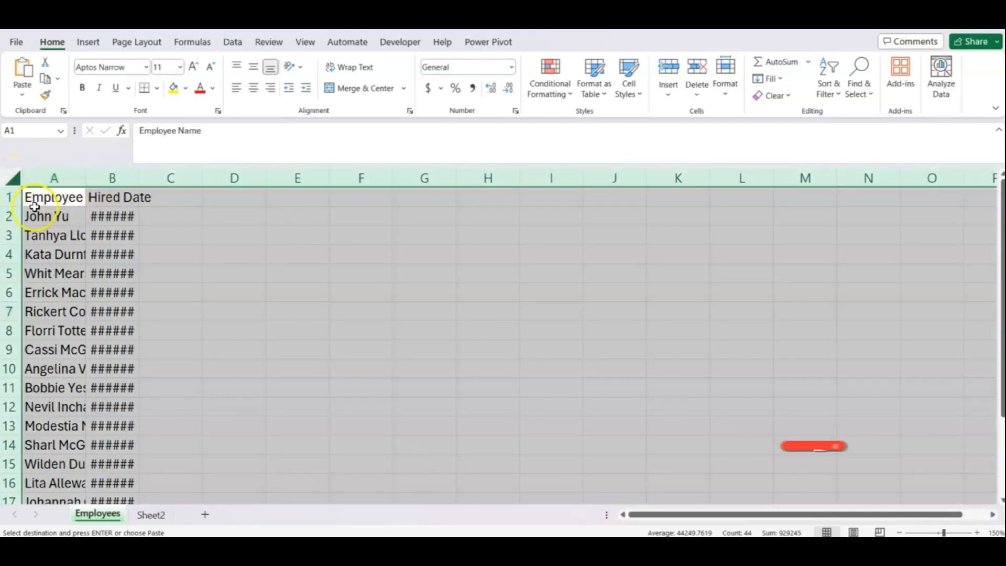
double_click(83, 177)
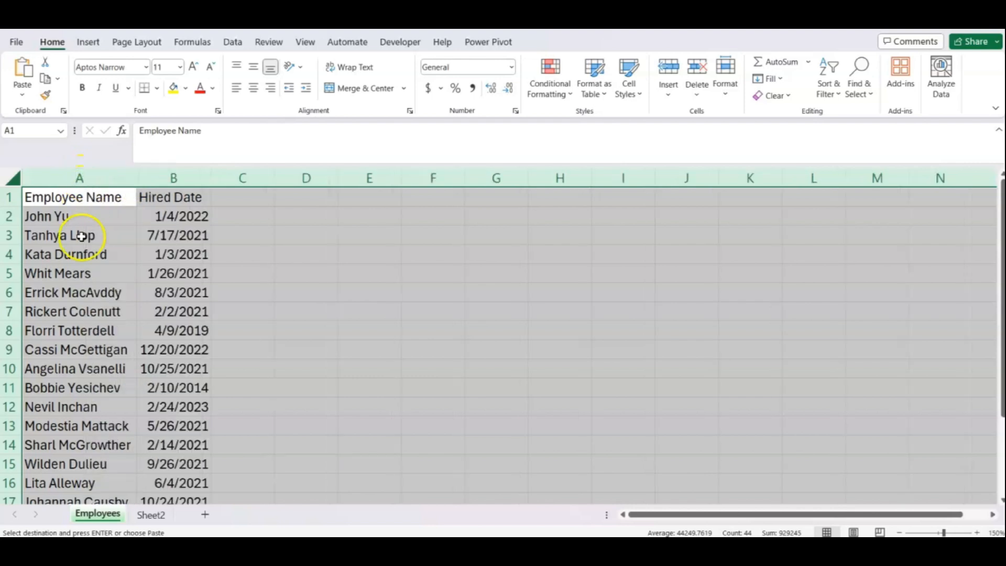
left_click(113, 341)
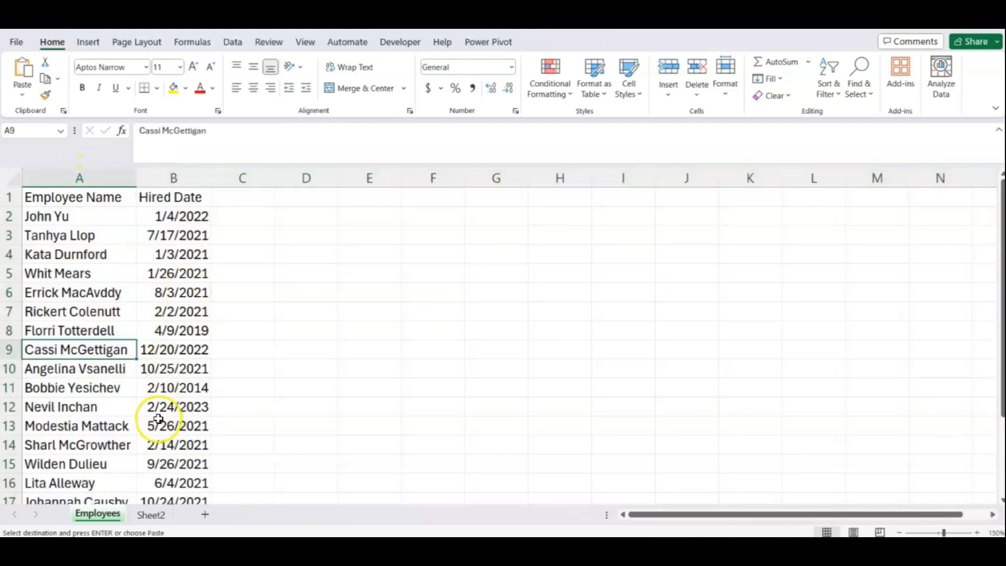
scroll(158, 416, "down", 2)
scroll(159, 417, "up", 2)
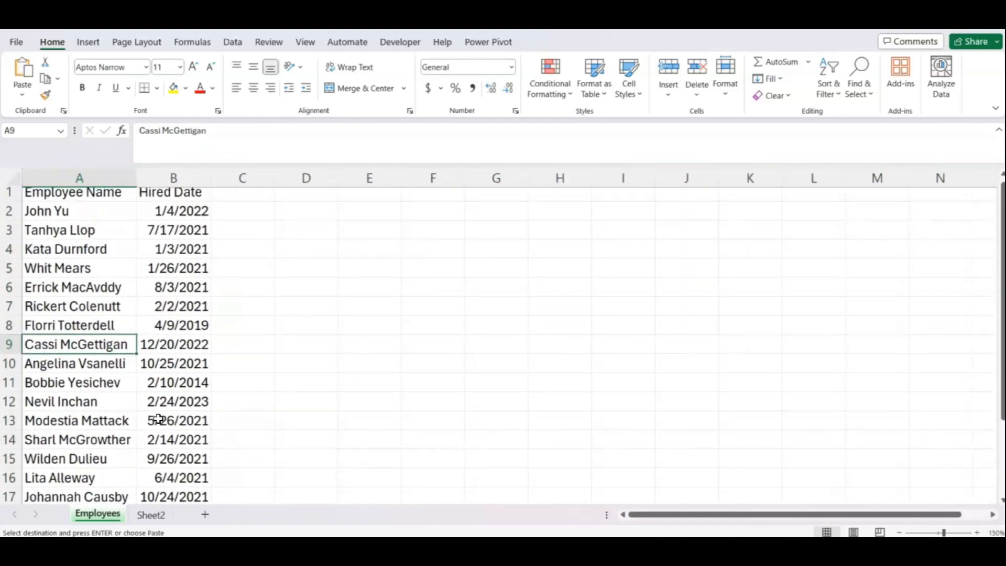
scroll(194, 288, "up", 1)
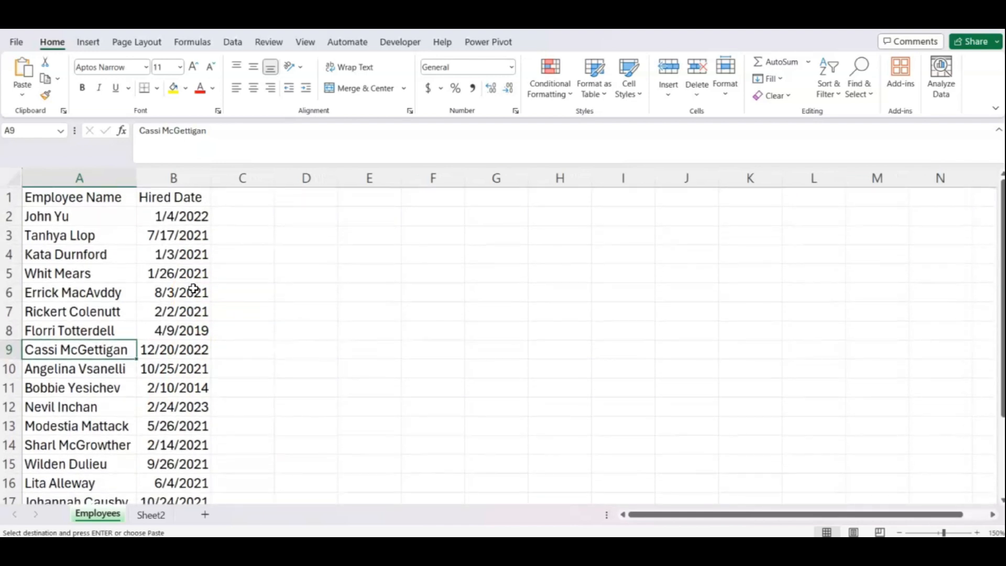
key("Escape")
left_click(200, 269)
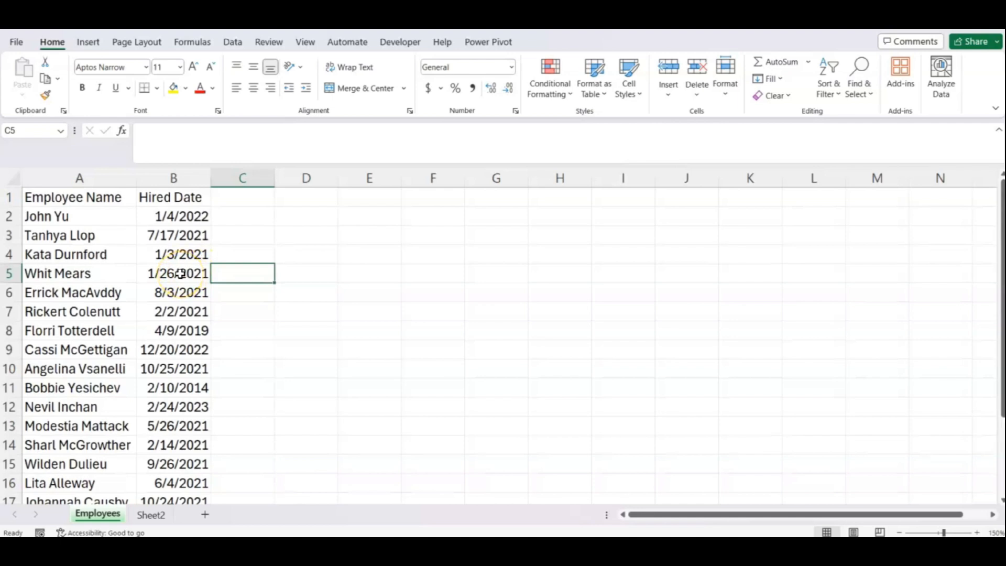
- Select the whole Employee Name column and check its count of filled cells against the end of the list
scroll(180, 274, "down", 4)
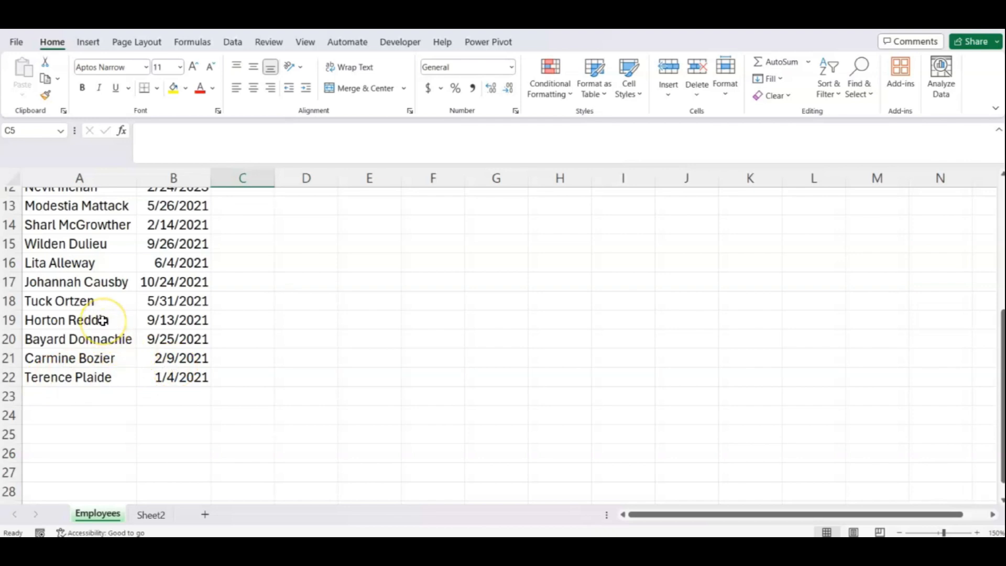
scroll(102, 320, "up", 4)
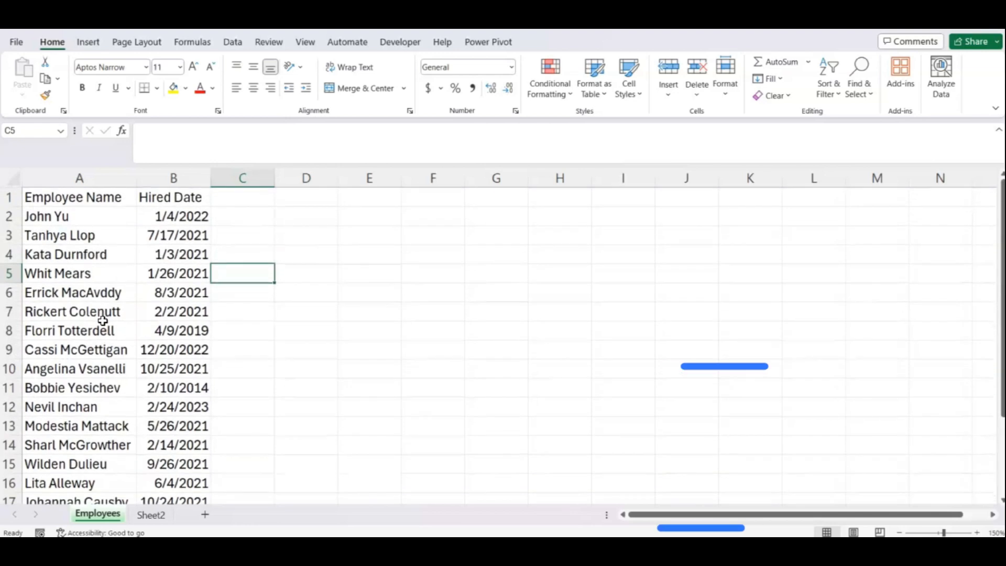
left_click(74, 179)
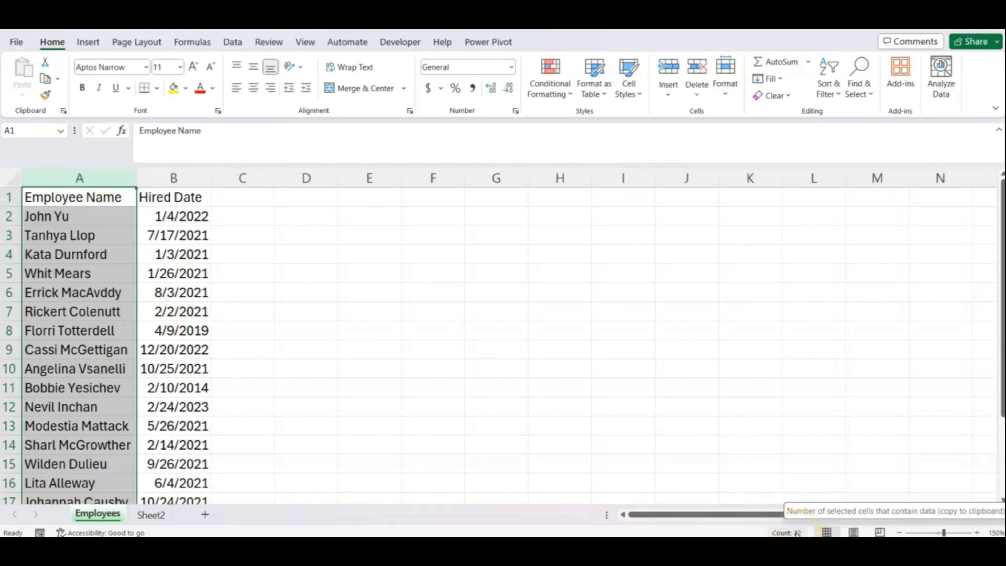
scroll(87, 297, "down", 2)
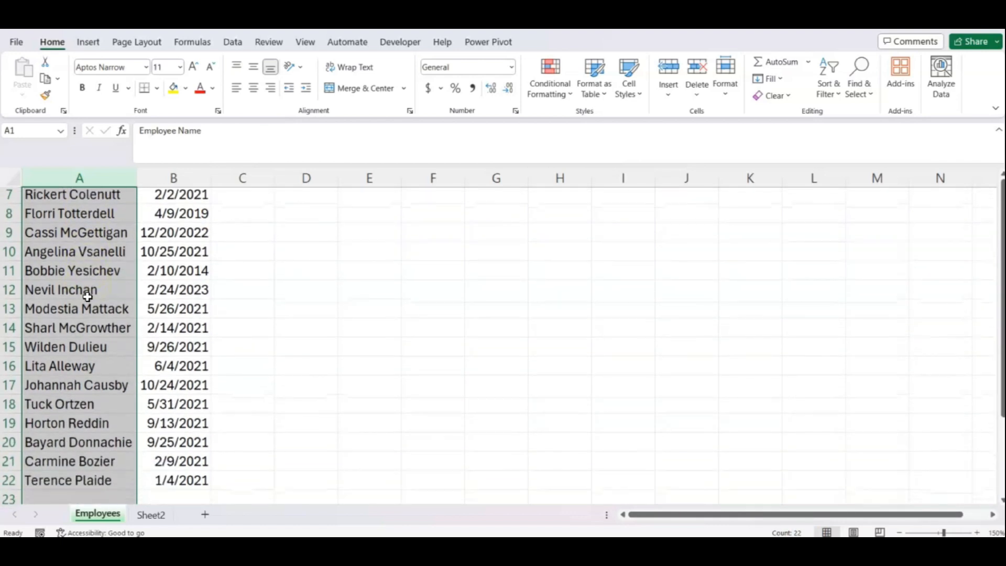
scroll(87, 292, "down", 2)
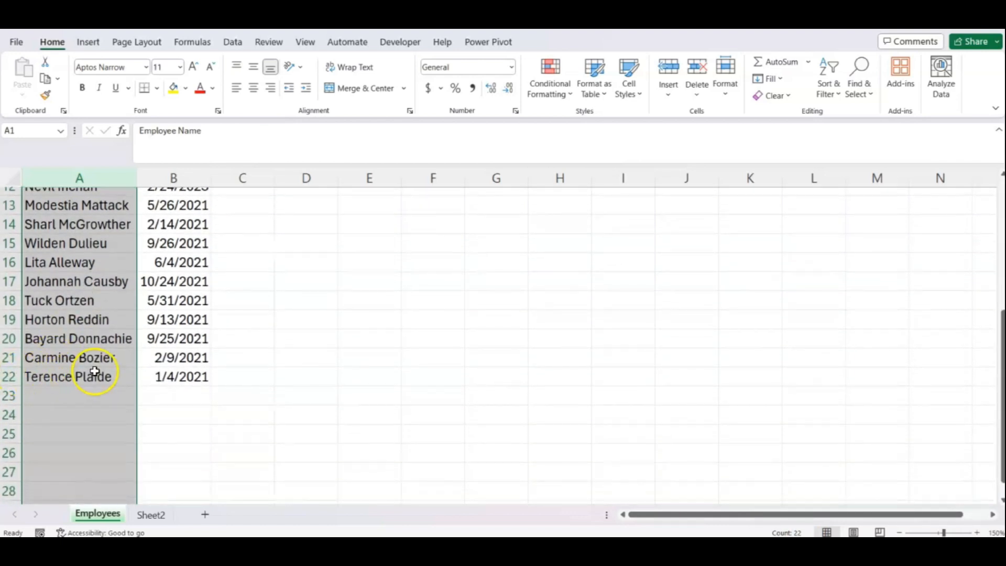
scroll(94, 372, "up", 4)
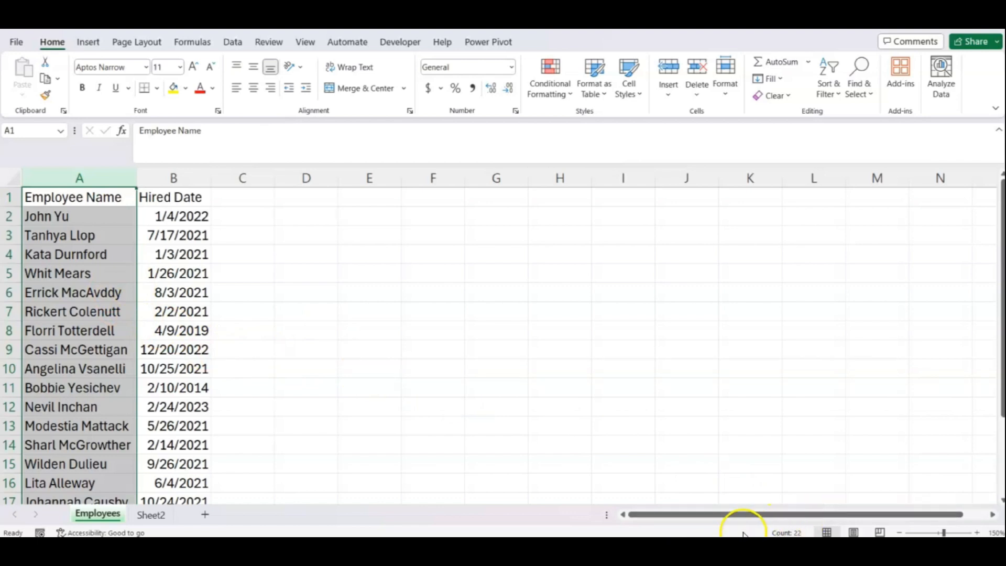
- Select the whole Hired Date column and examine its average, count and sum down to the last entry
left_click(184, 179)
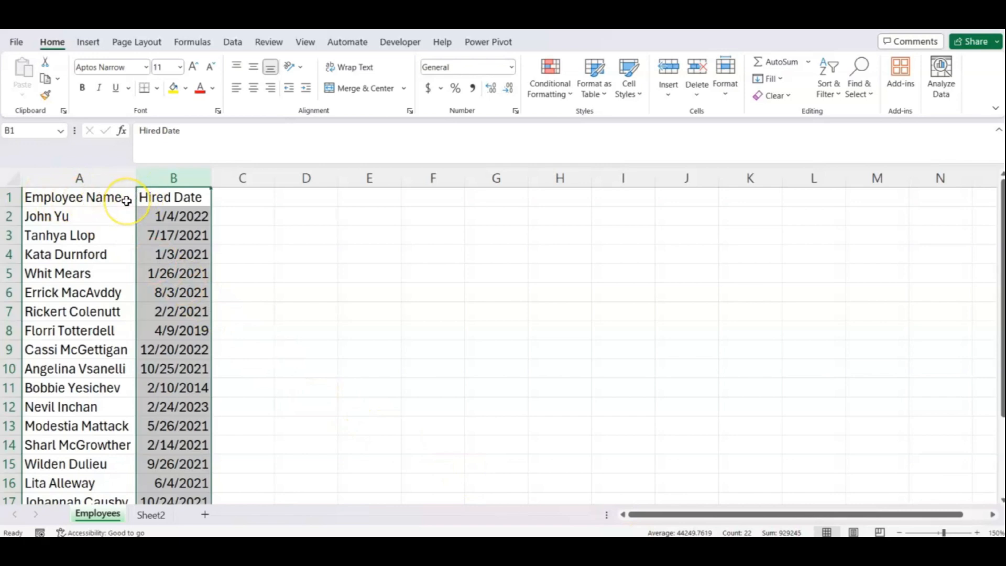
scroll(105, 216, "down", 5)
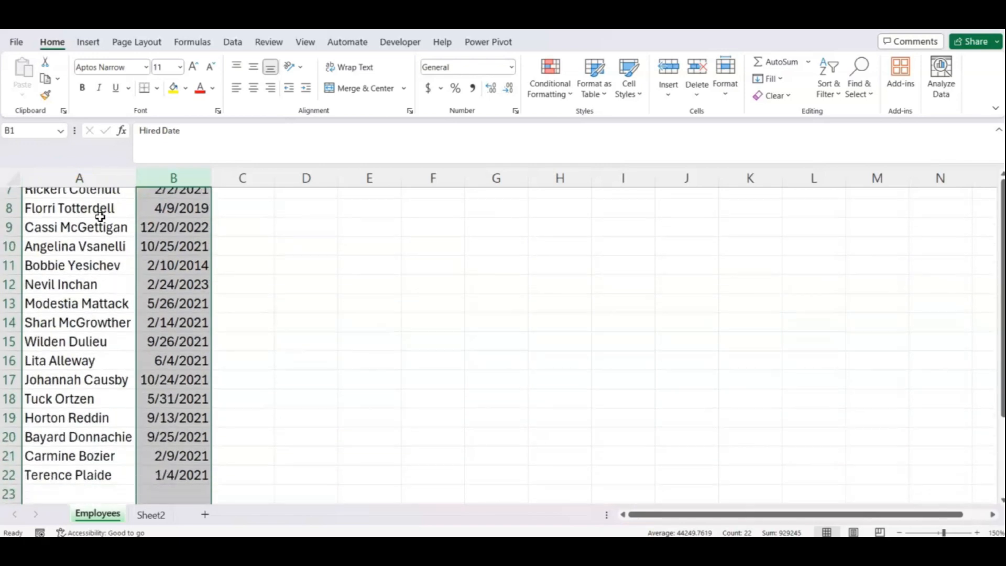
scroll(68, 288, "up", 5)
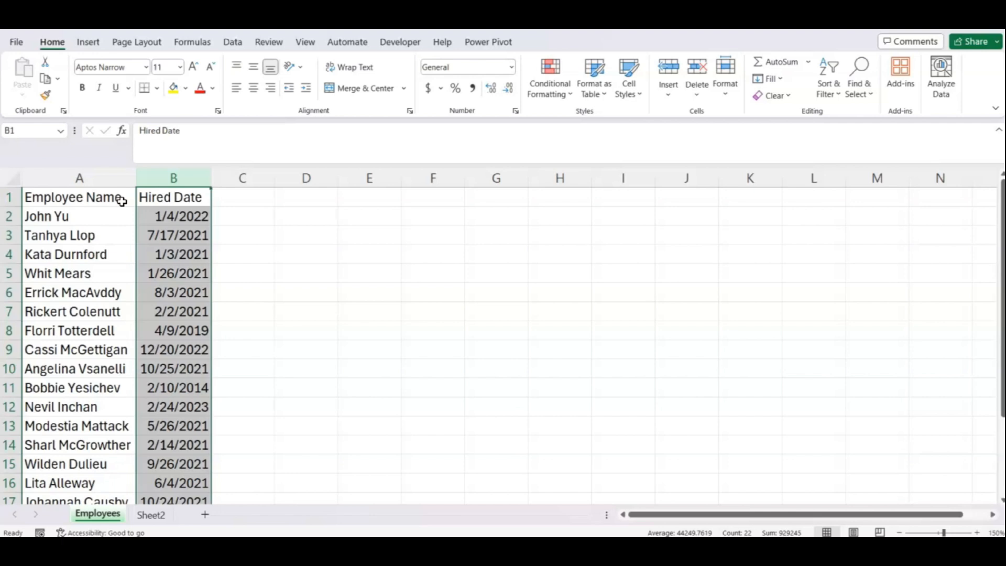
- Give the header cells Employee Name and Hired Date a yellow fill and make their text bold
left_click(109, 381)
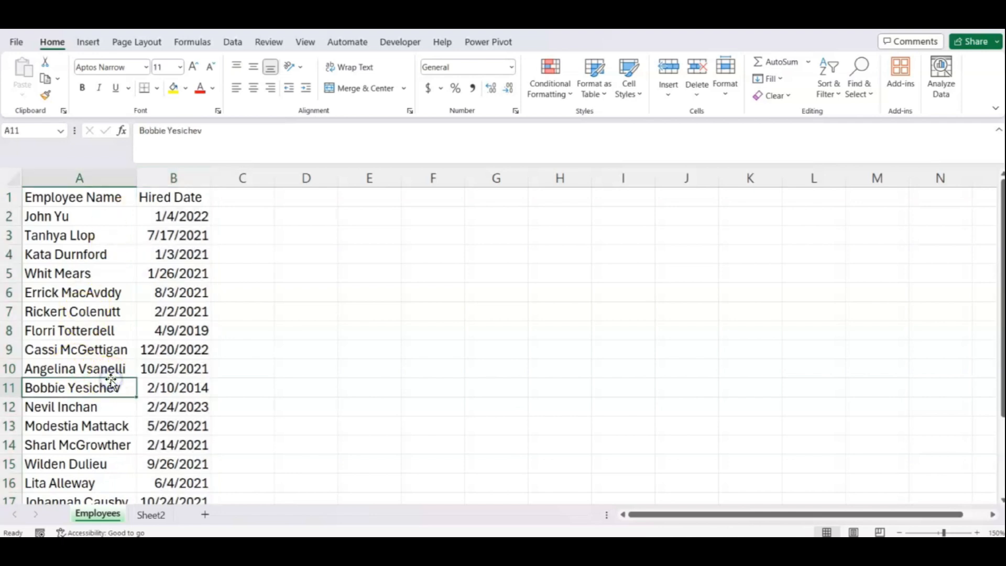
left_click_drag(49, 198, 157, 196)
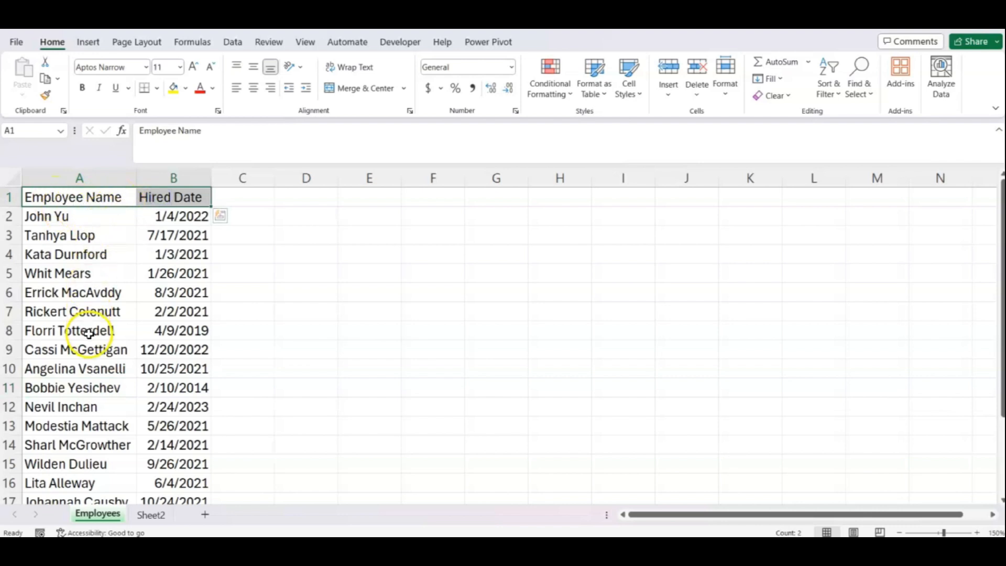
left_click(82, 232)
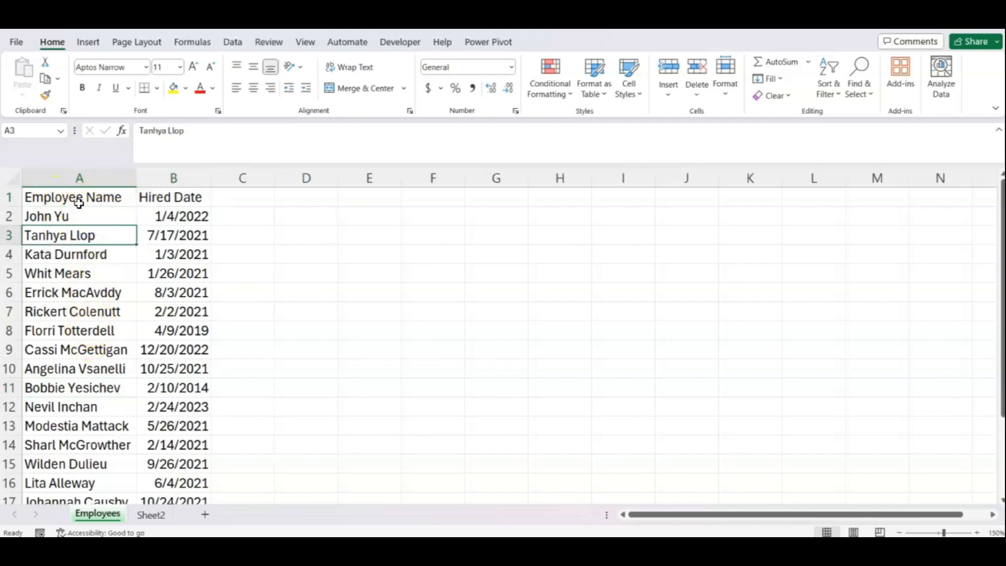
left_click_drag(79, 202, 179, 198)
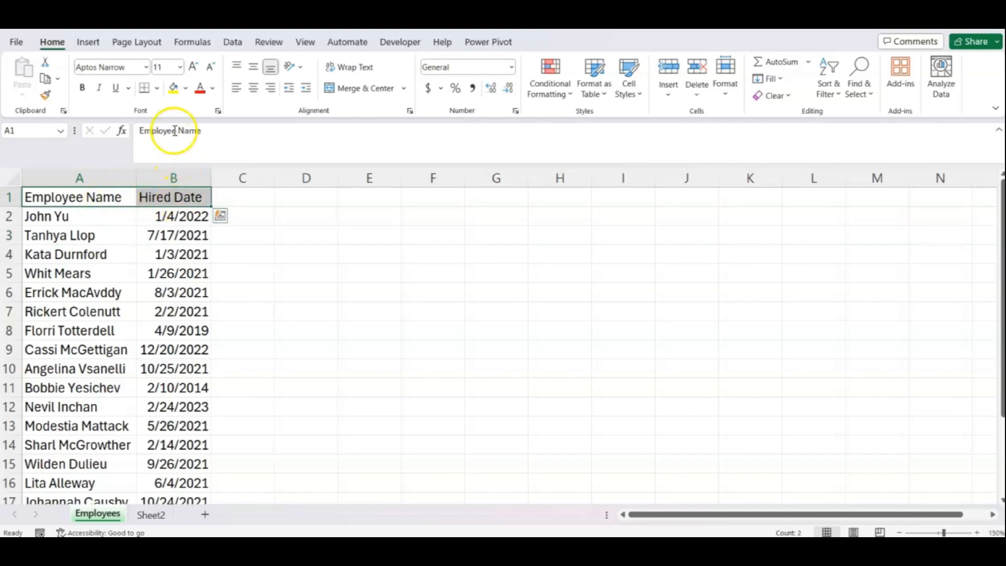
left_click(174, 88)
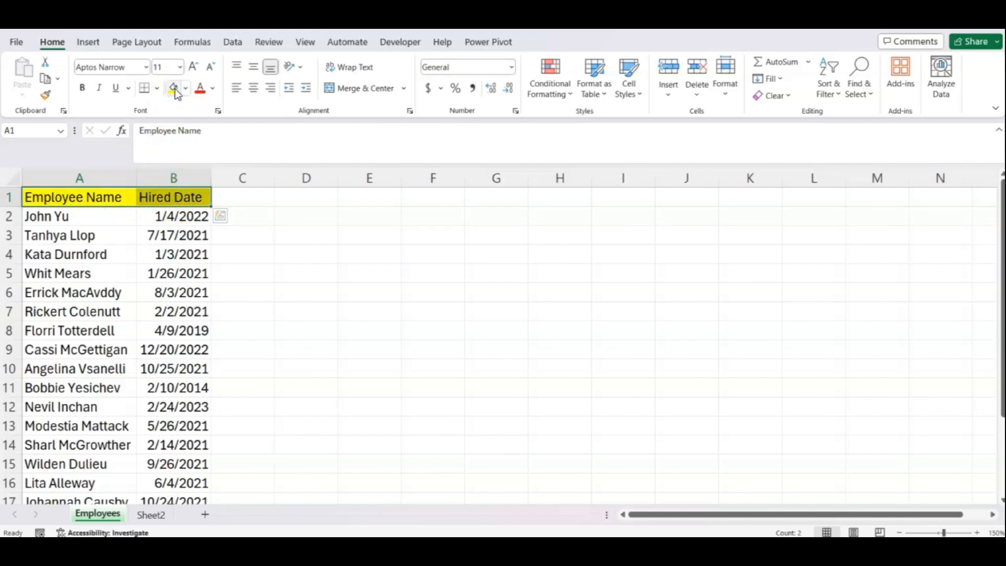
left_click(83, 89)
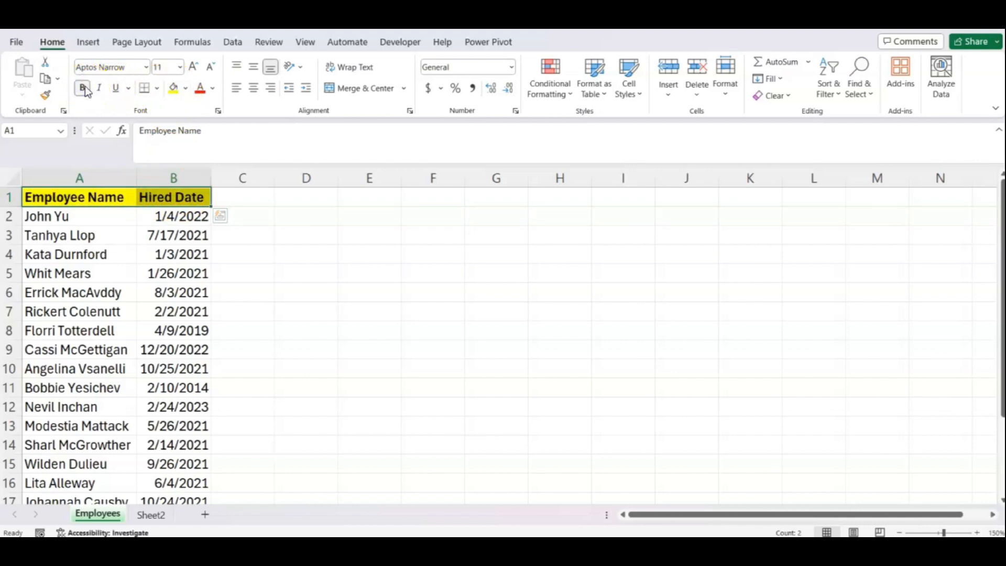
- Preview larger font sizes on the two header cells without applying one, and set their font to Agency FB
left_click(180, 66)
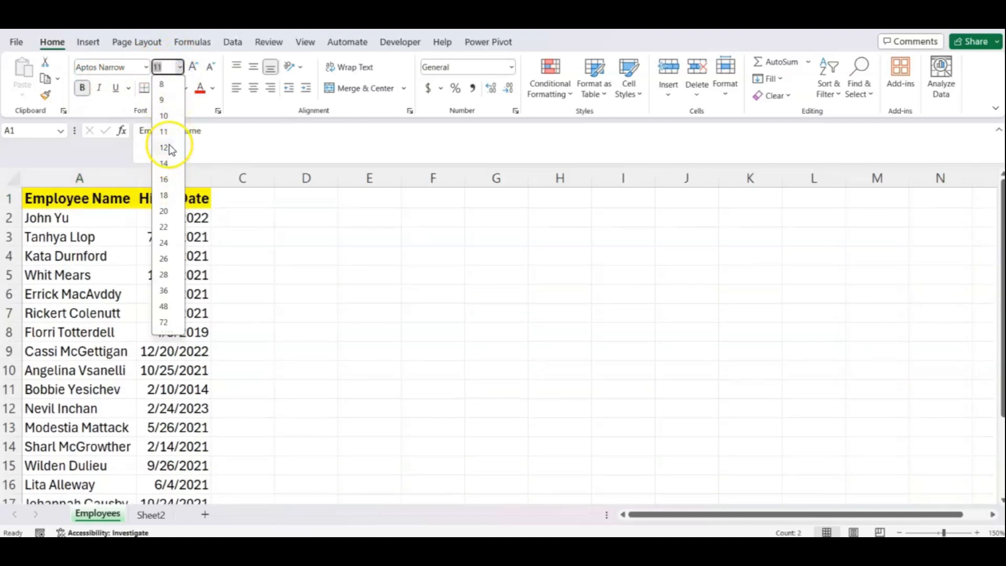
left_click(100, 227)
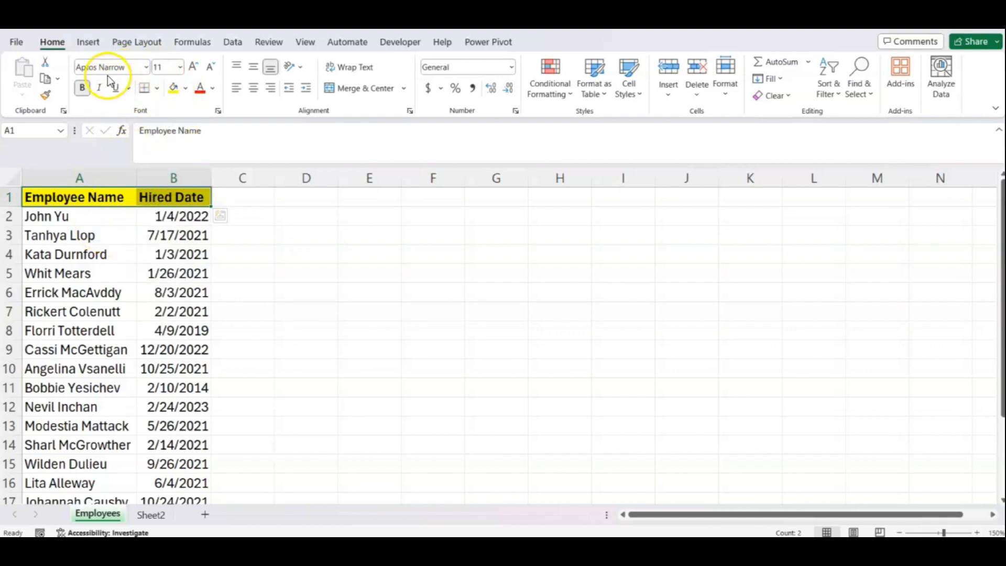
left_click(146, 67)
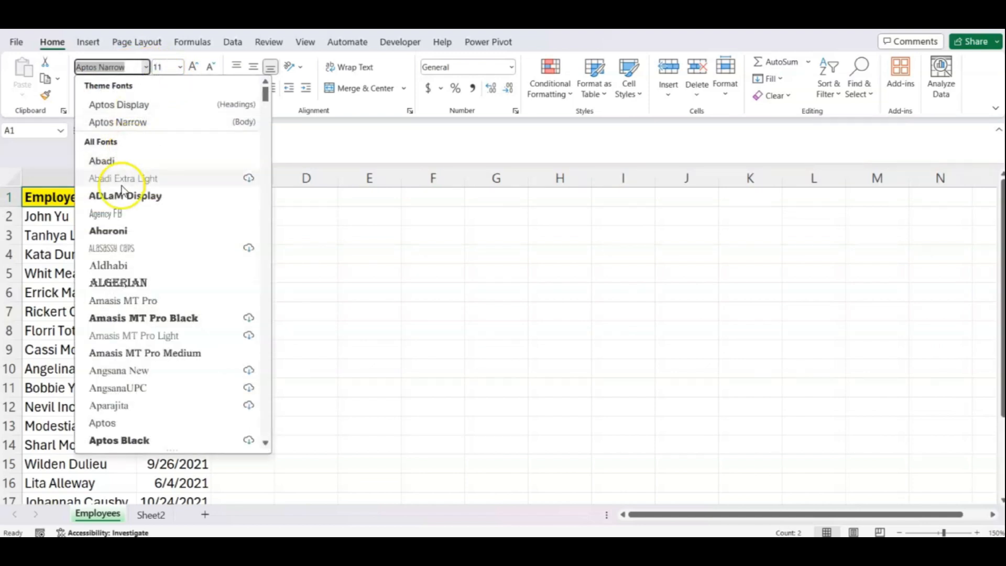
left_click(123, 214)
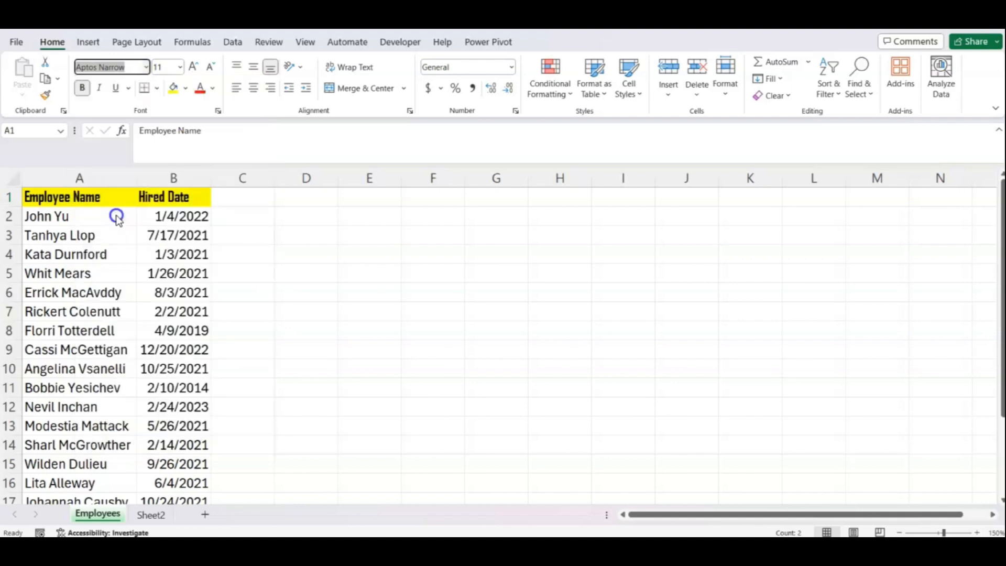
left_click(118, 236)
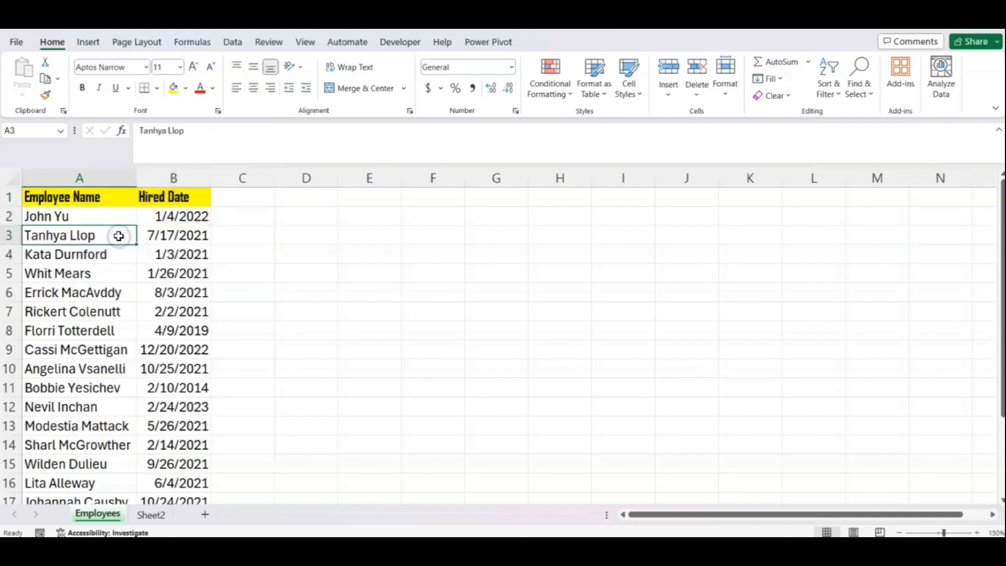
left_click(68, 550)
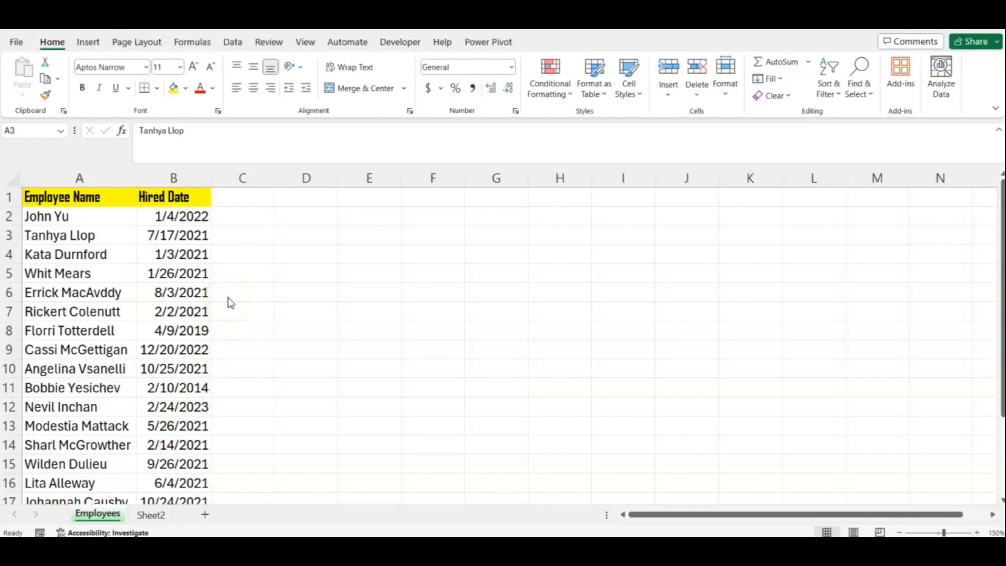
left_click(240, 246)
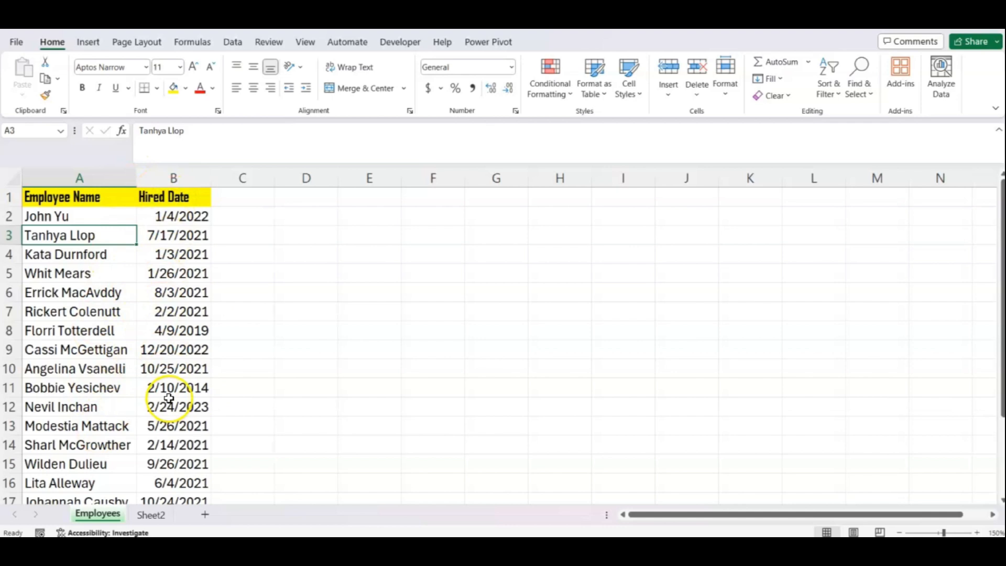
- Insert a new column before Hired Date and enter the header Gender in B1
left_click(175, 176)
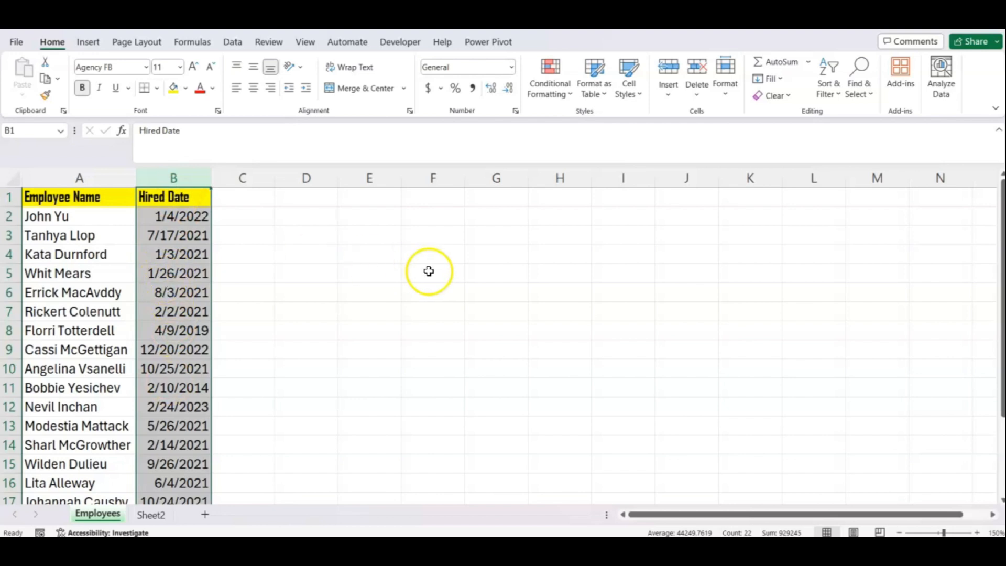
right_click(180, 176)
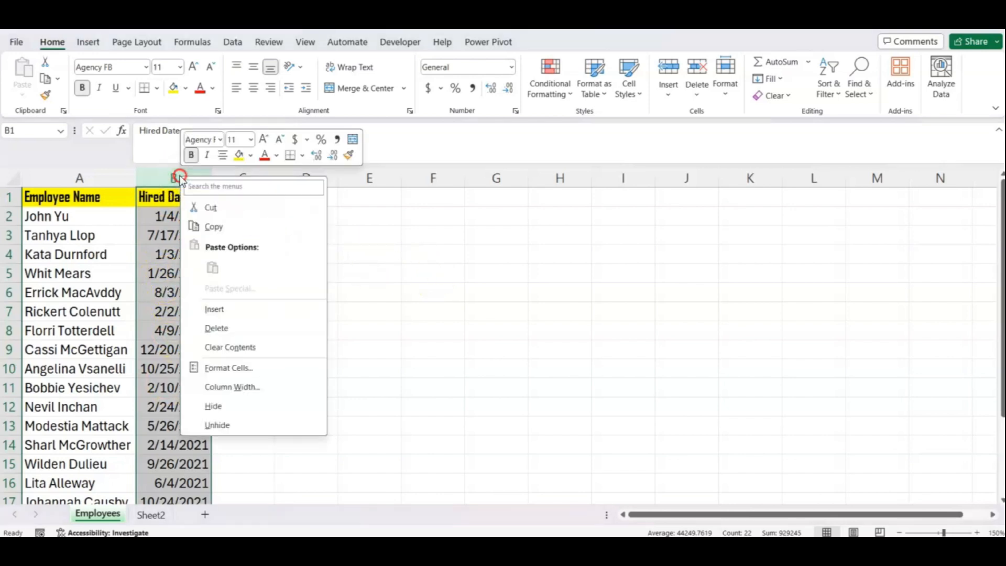
left_click(238, 308)
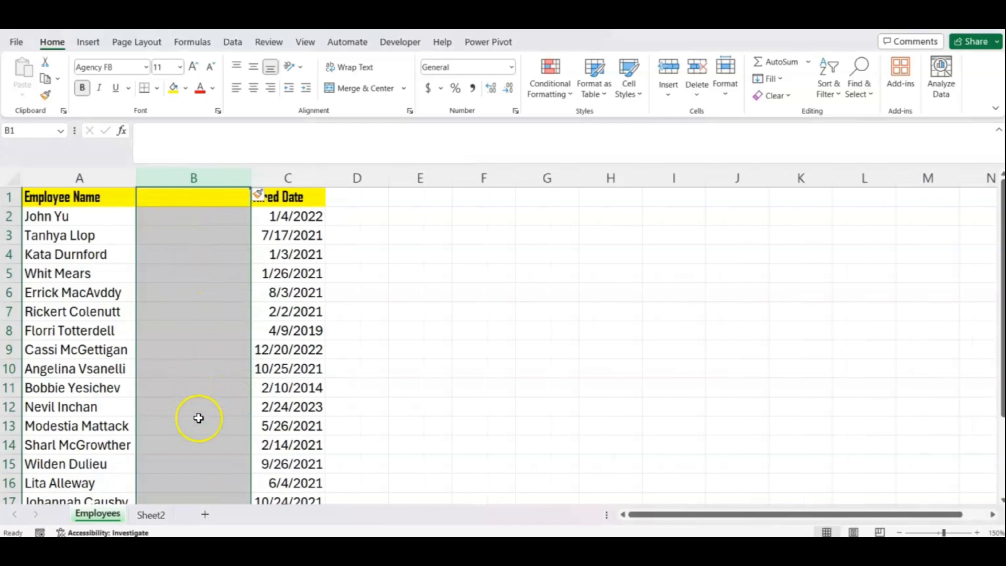
left_click(186, 196)
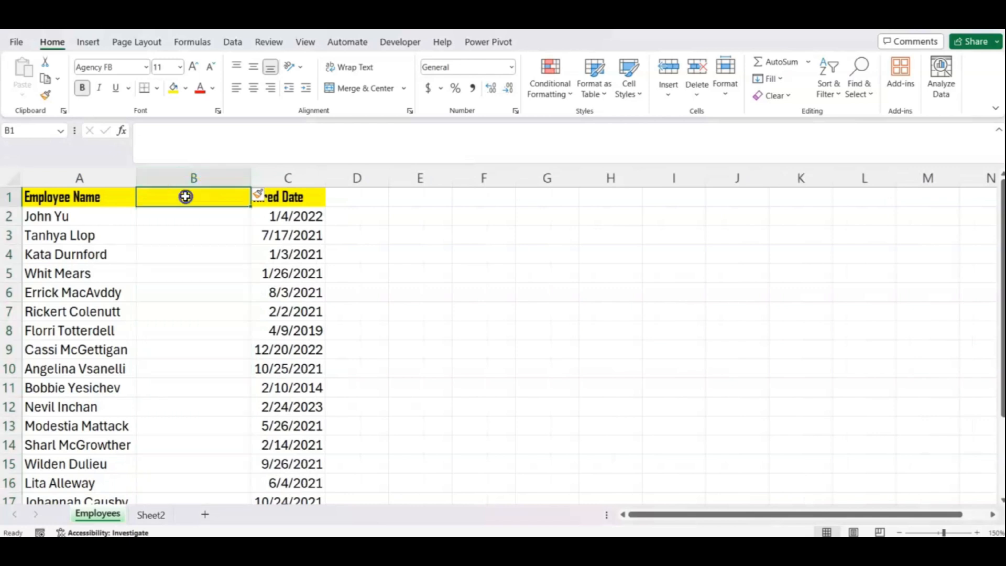
type("Gender")
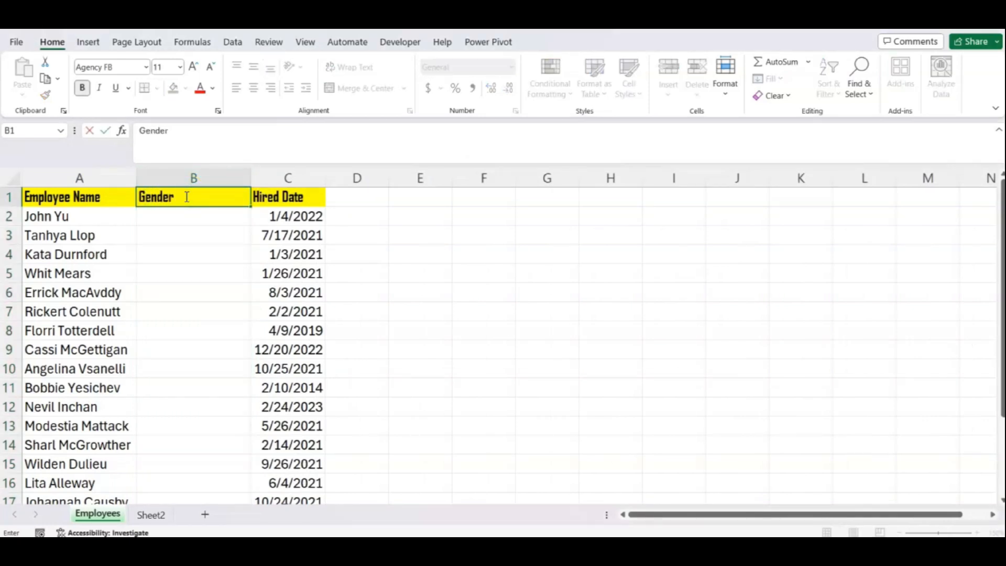
key("Return")
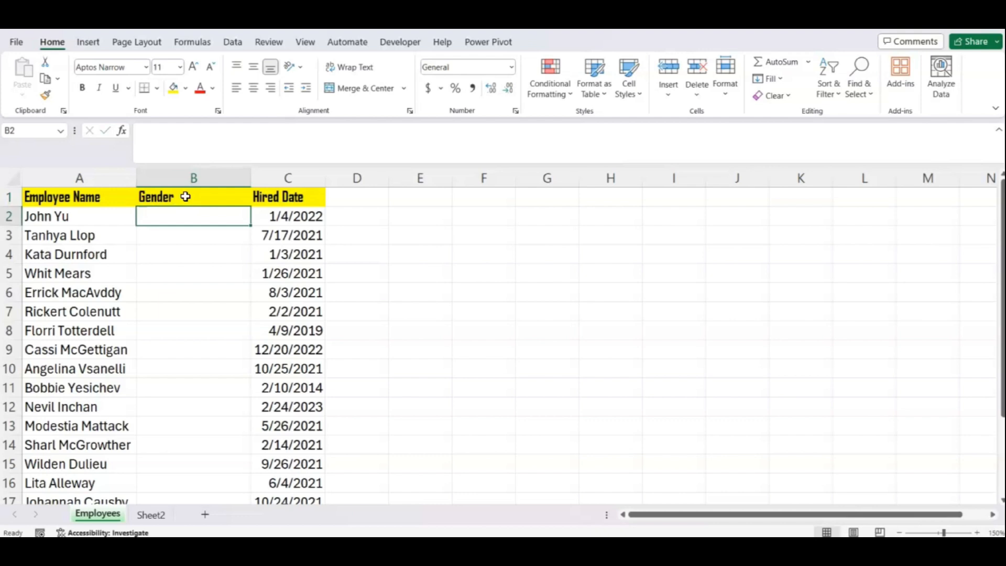
- Enter M, F and F as the genders of the first three employees in cells B2 to B4
type("M")
key("Return")
type("F")
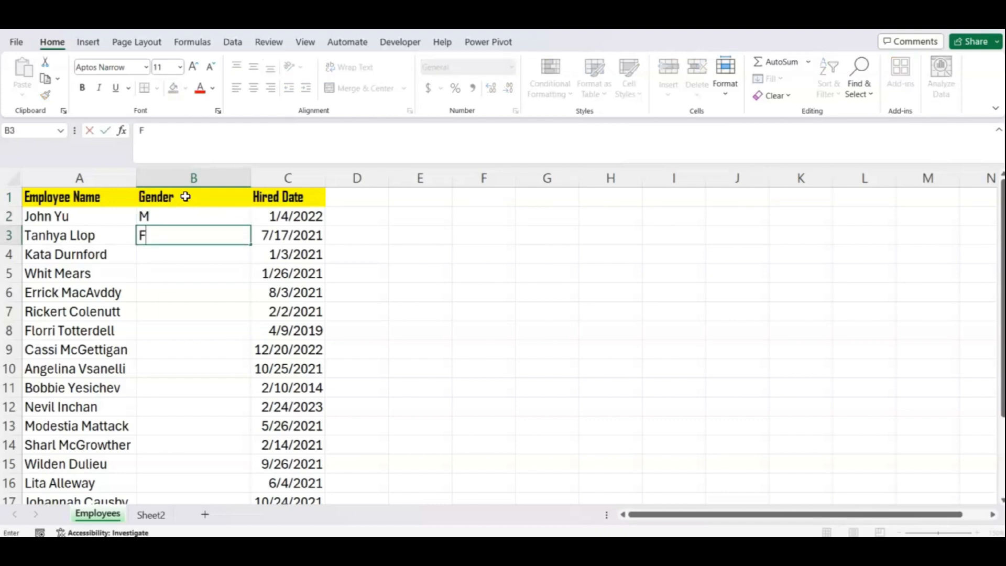
key("Return")
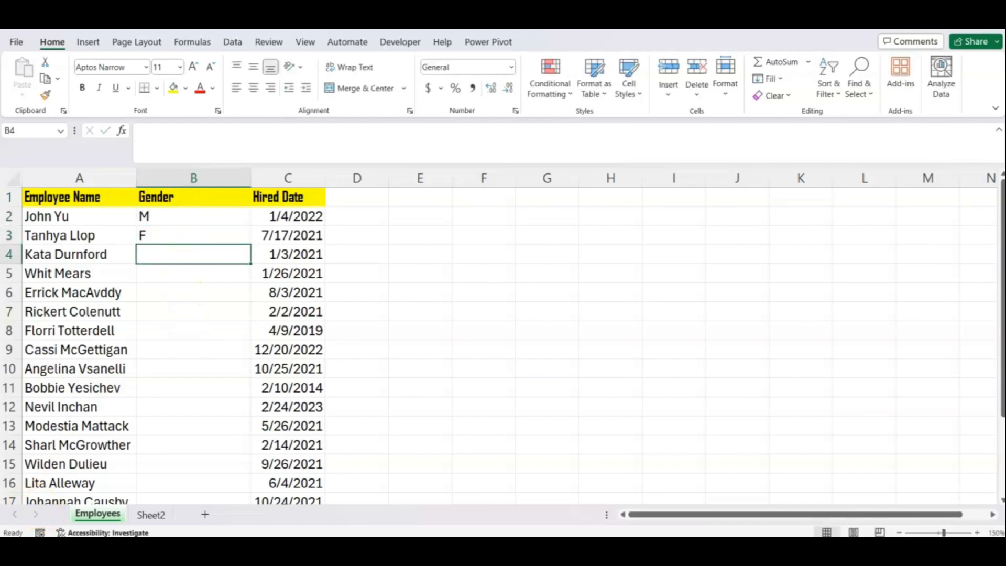
type("F")
key("Return")
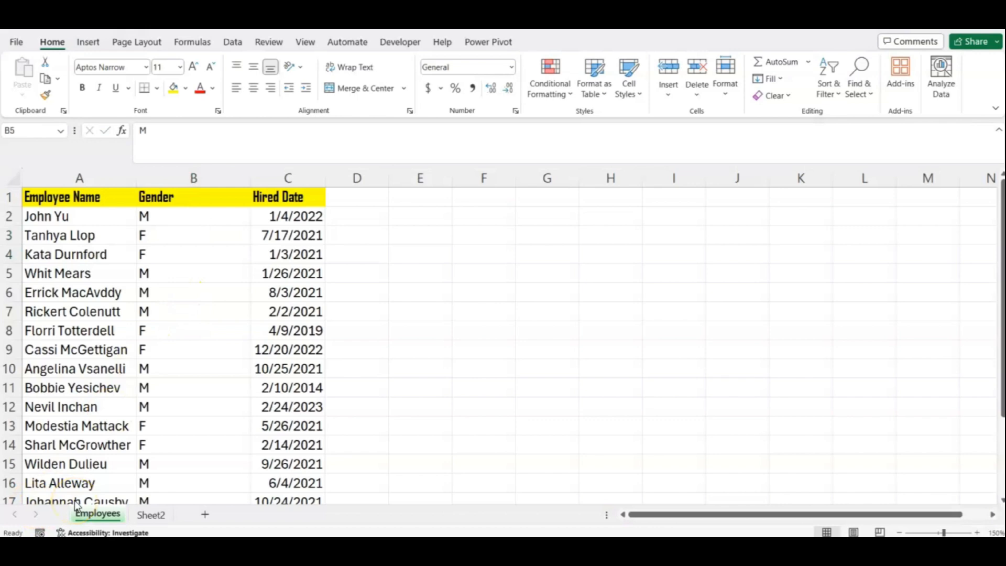
- Freeze the top row of the Employees sheet and check that the headers stay in view down the list
scroll(191, 440, "down", 2)
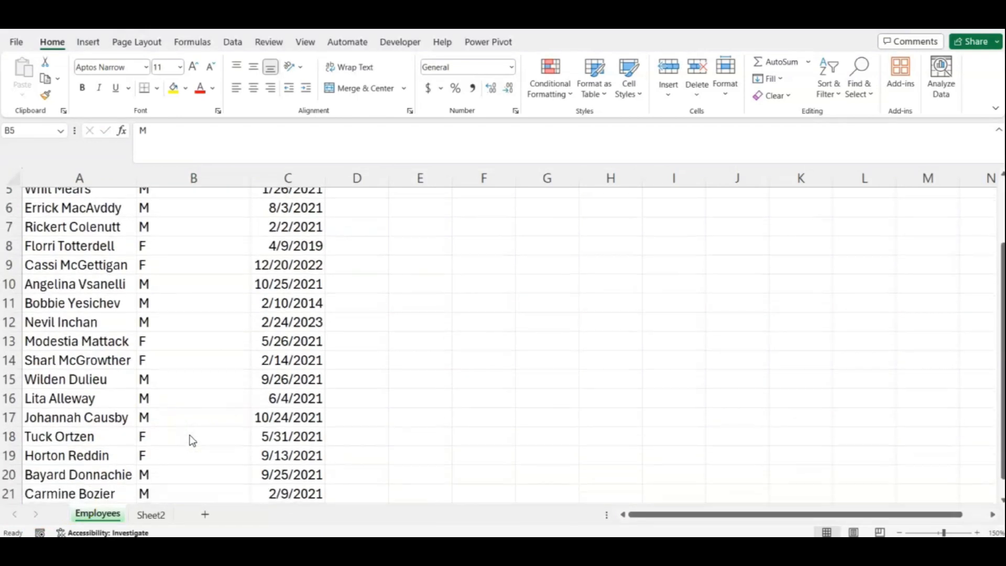
scroll(191, 440, "up", 2)
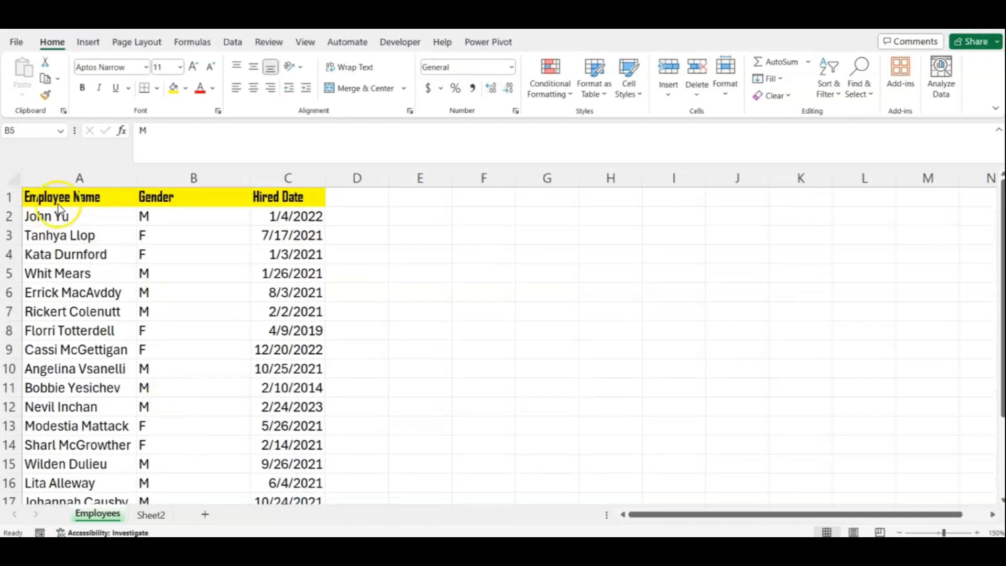
scroll(181, 291, "down", 2)
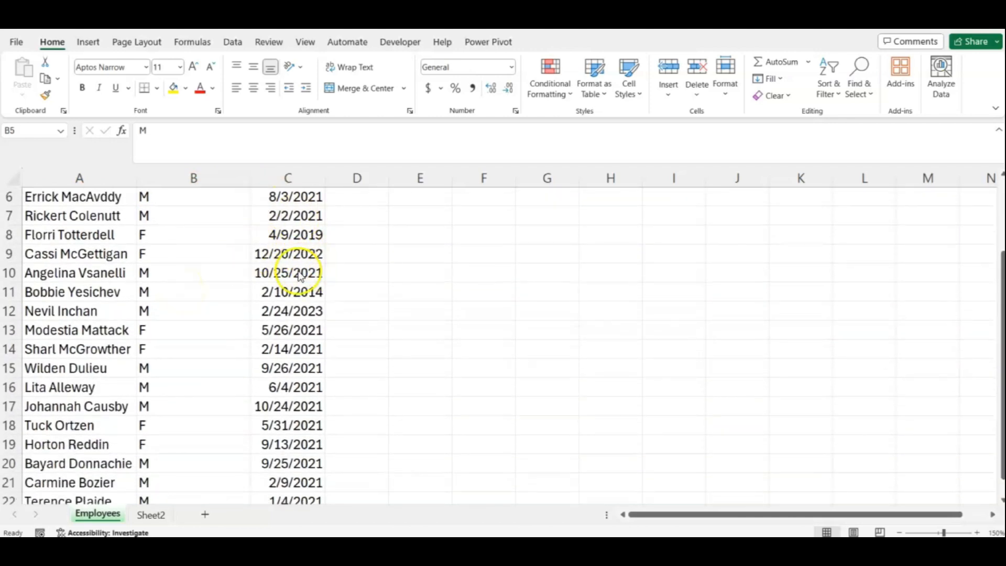
scroll(301, 273, "up", 2)
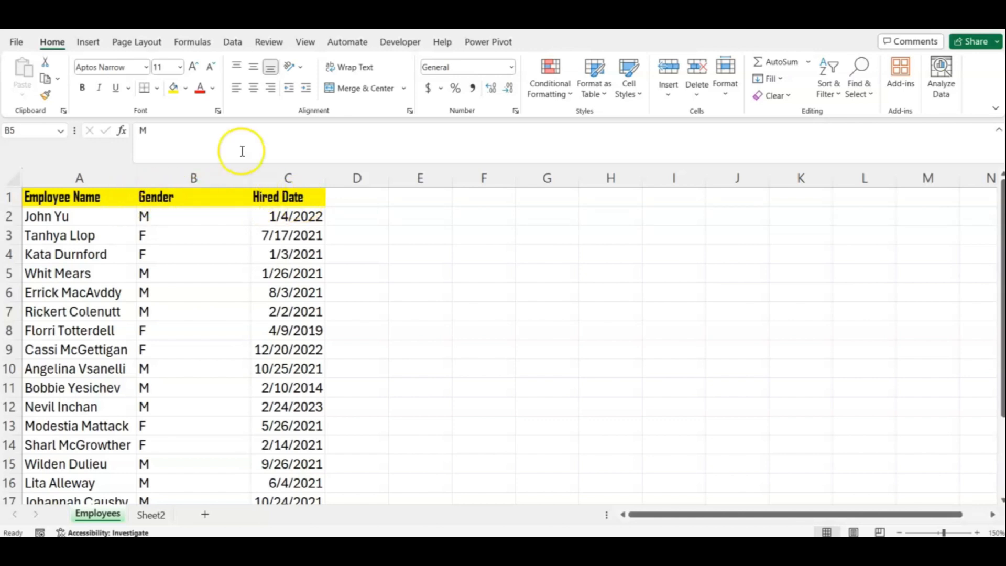
left_click(306, 43)
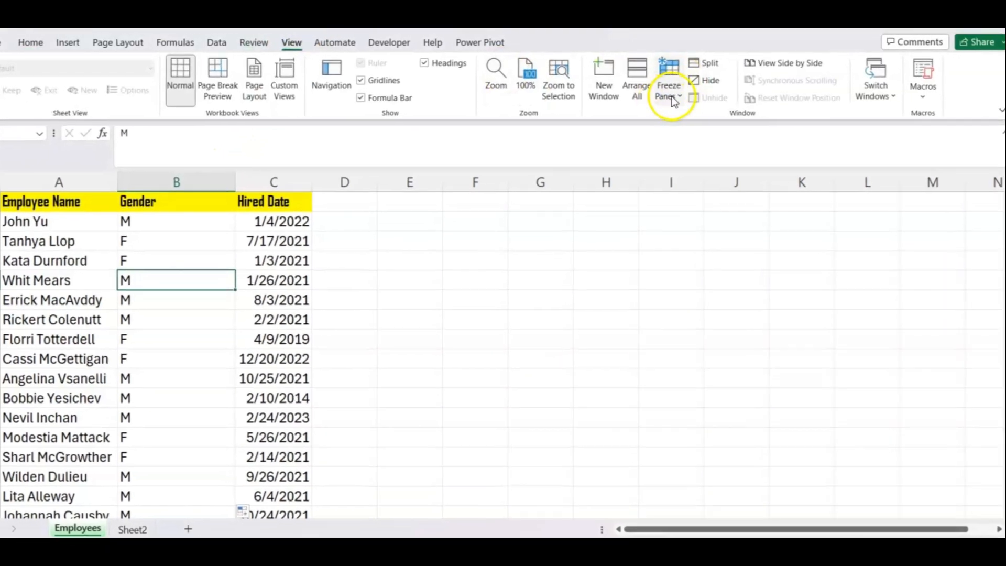
left_click(680, 91)
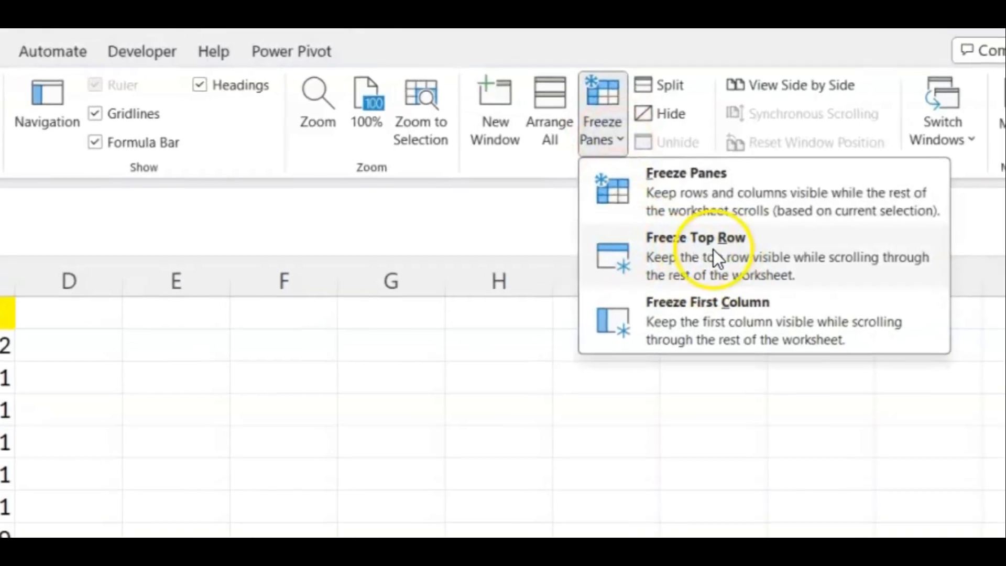
left_click(713, 252)
scroll(284, 327, "down", 1)
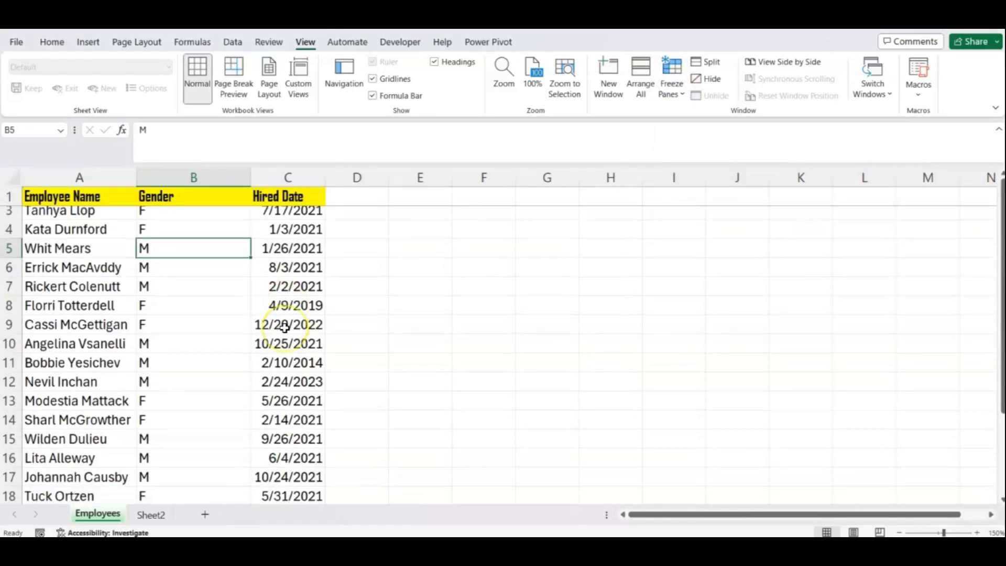
scroll(284, 327, "down", 1)
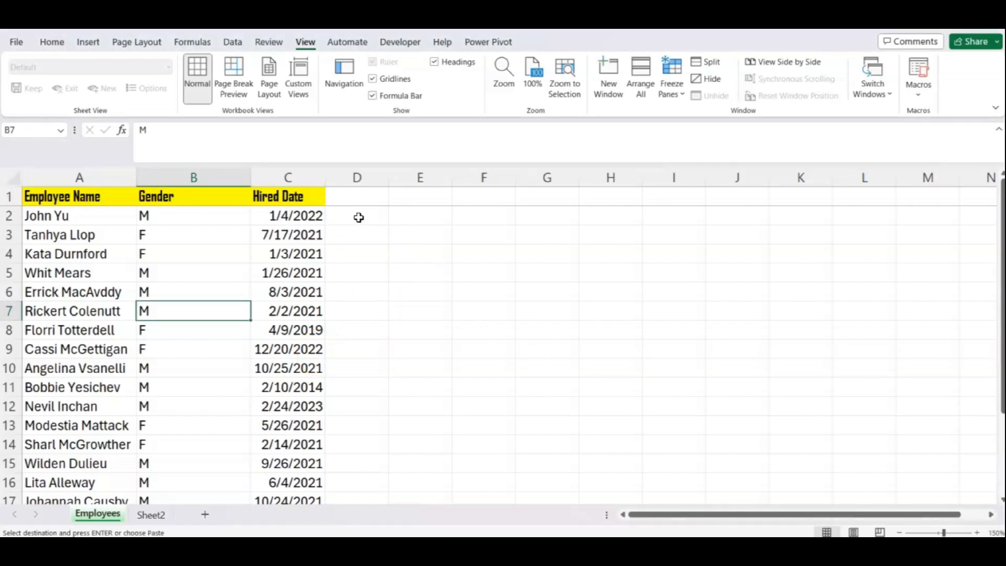
- Paste the copied list of hour values into column D starting at D2 and check it against the employee rows
left_click(358, 216)
key("ctrl+v")
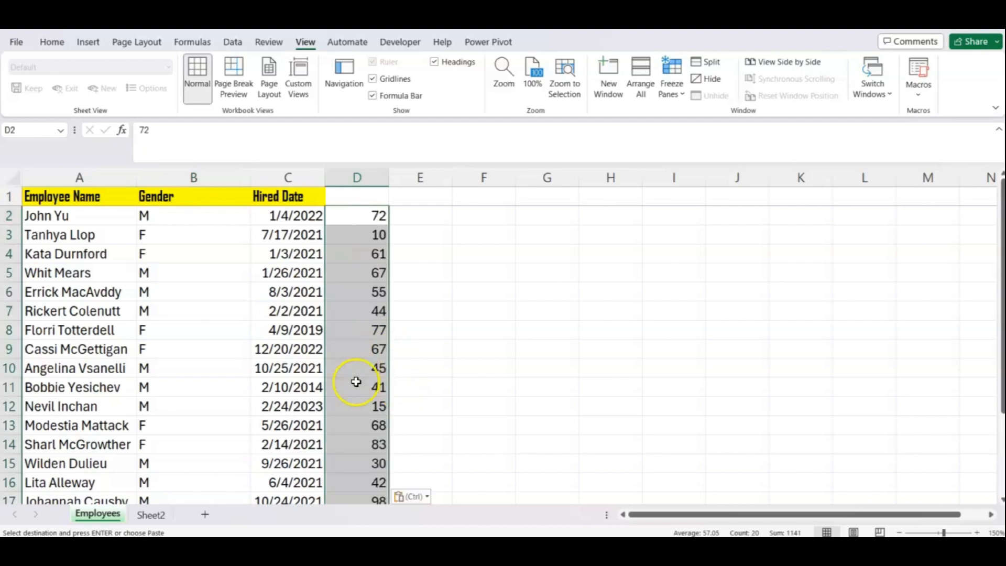
scroll(356, 382, "down", 1)
scroll(356, 382, "up", 1)
left_click(376, 234)
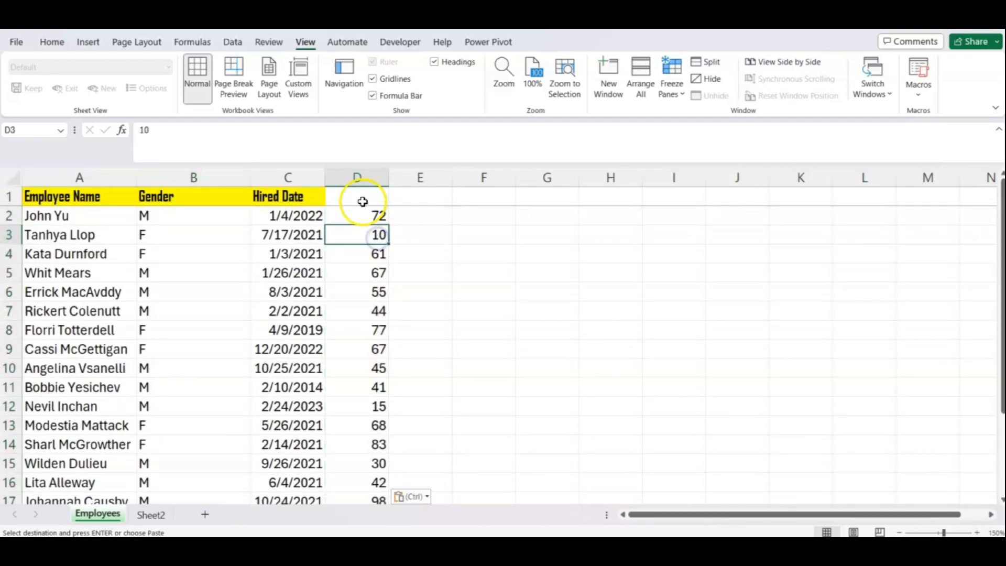
- Enter the header Leave Hours in D1 and select the whole column to view its summary statistics
left_click(356, 198)
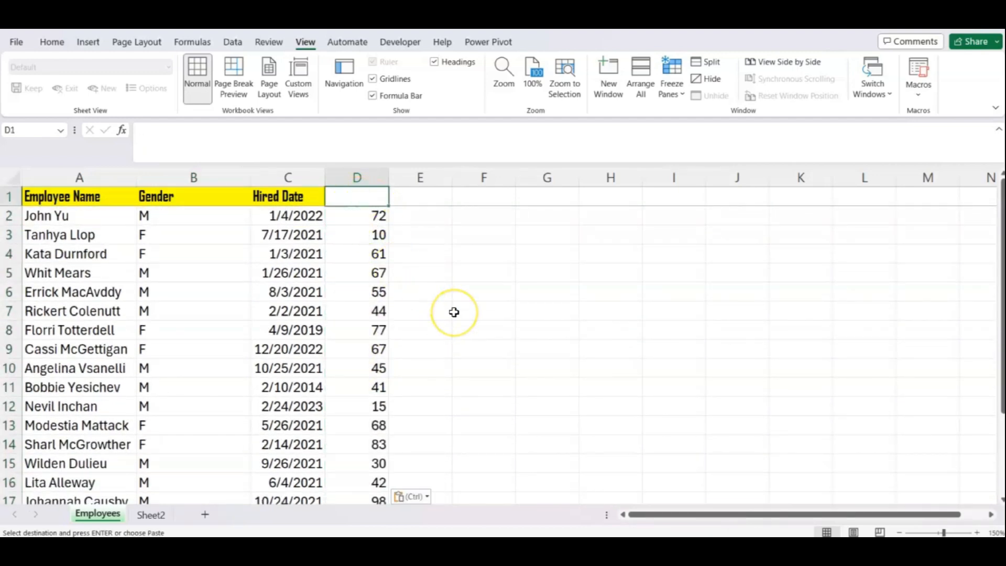
type("Leave Hours")
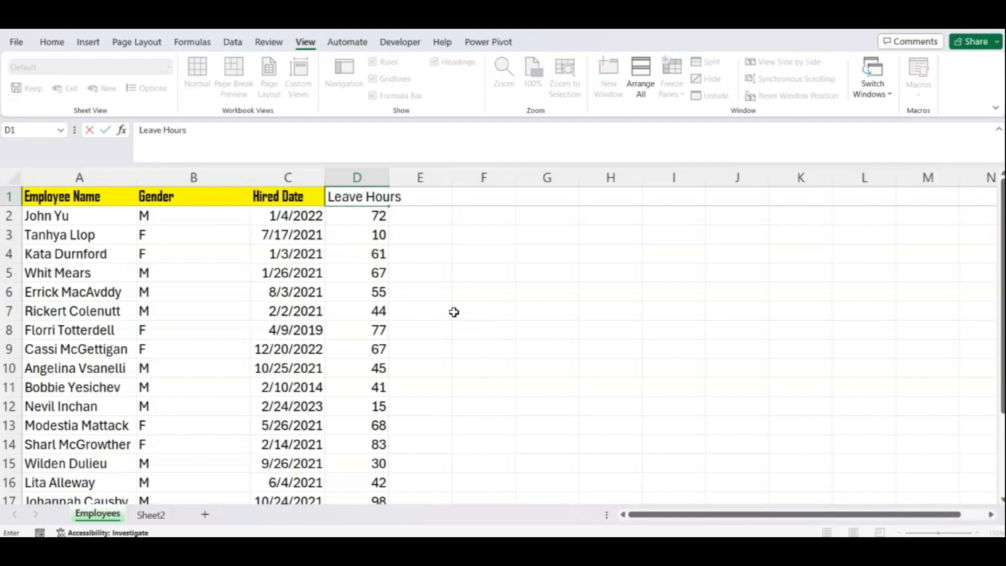
key("Return")
left_click(364, 177)
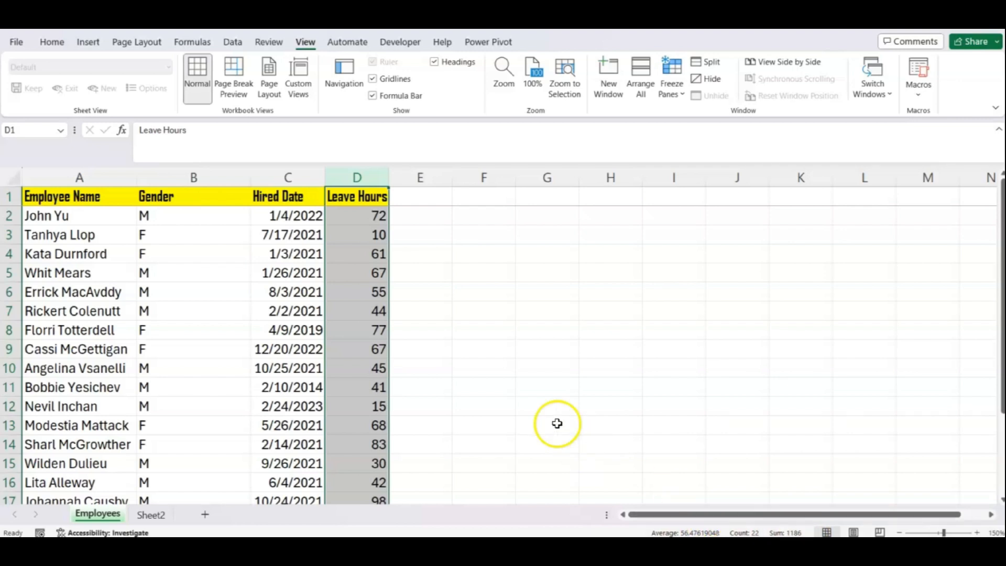
- Enter a formula in E2 that references the first employee's leave hours in D2
left_click(417, 403)
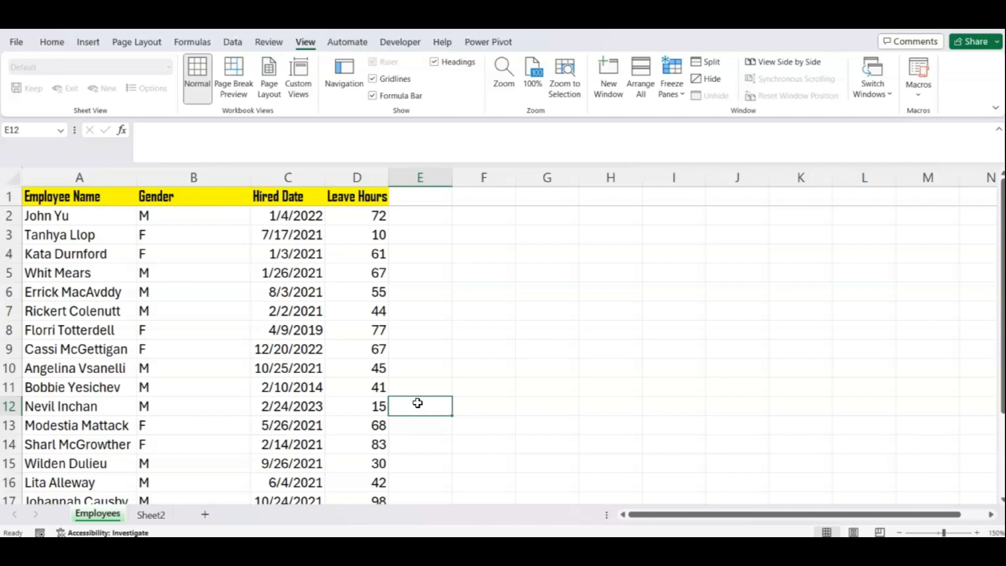
left_click(412, 218)
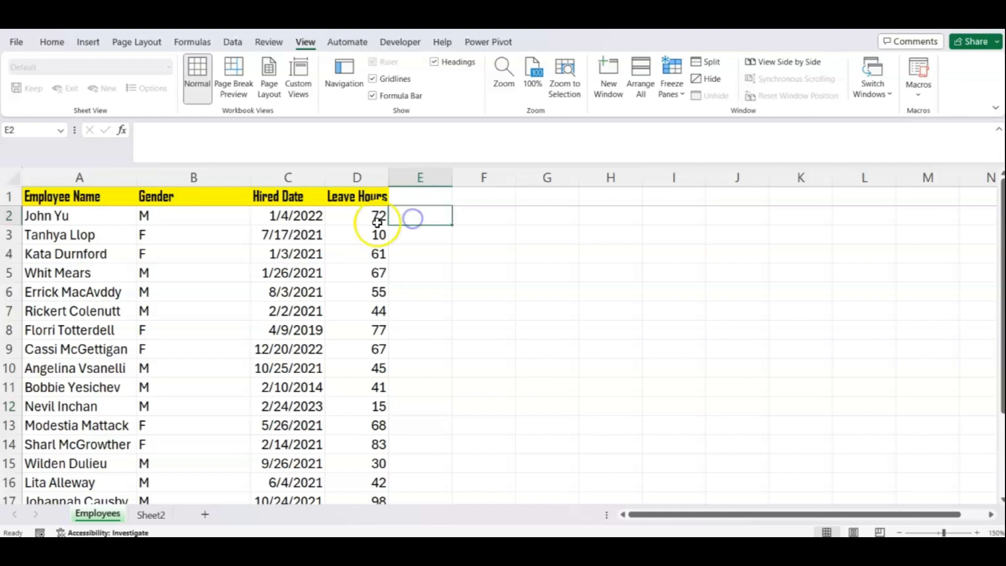
left_click(424, 217)
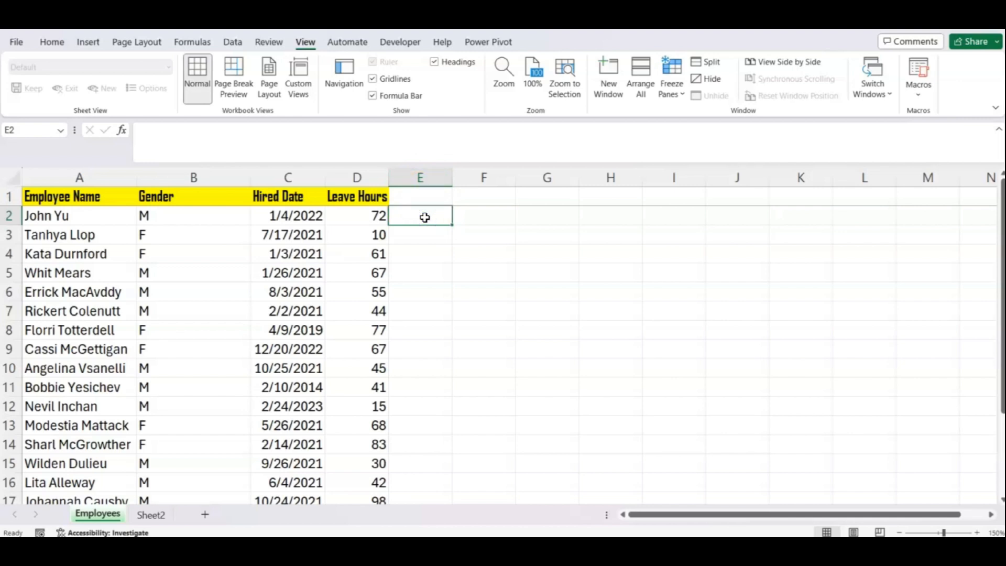
type("=")
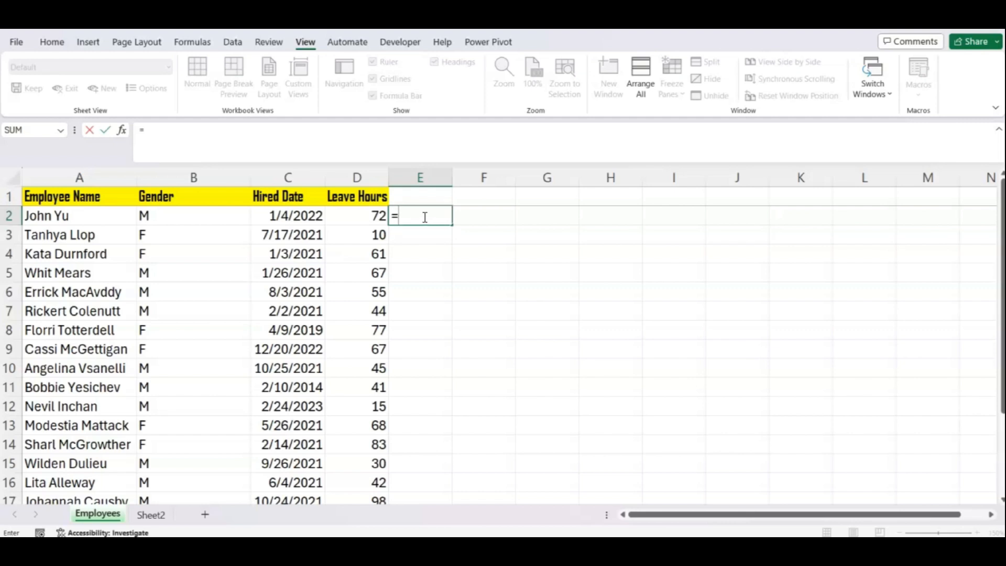
left_click(378, 217)
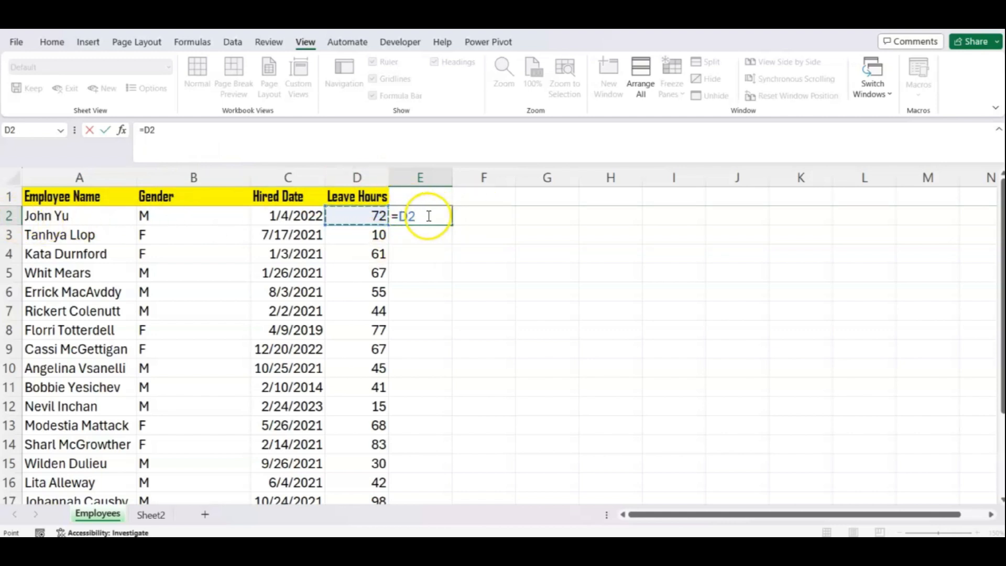
key("Return")
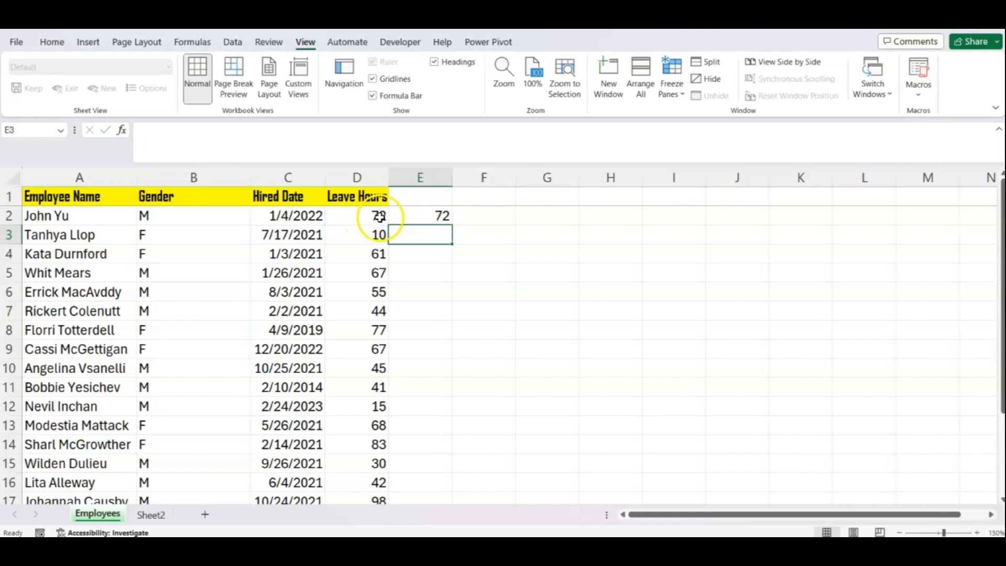
- Extend the formula in E2 to =D2+10
left_click(421, 212)
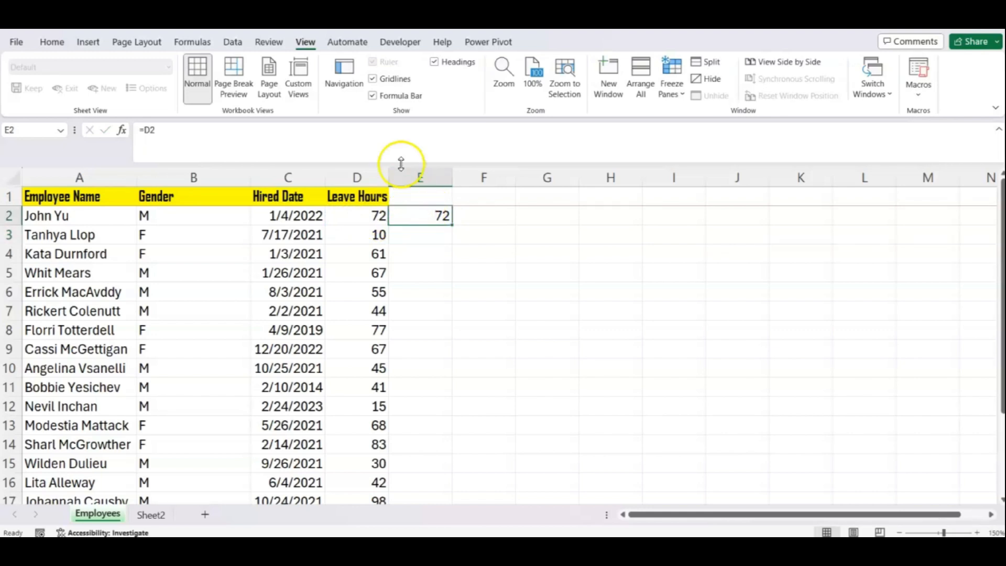
left_click(385, 139)
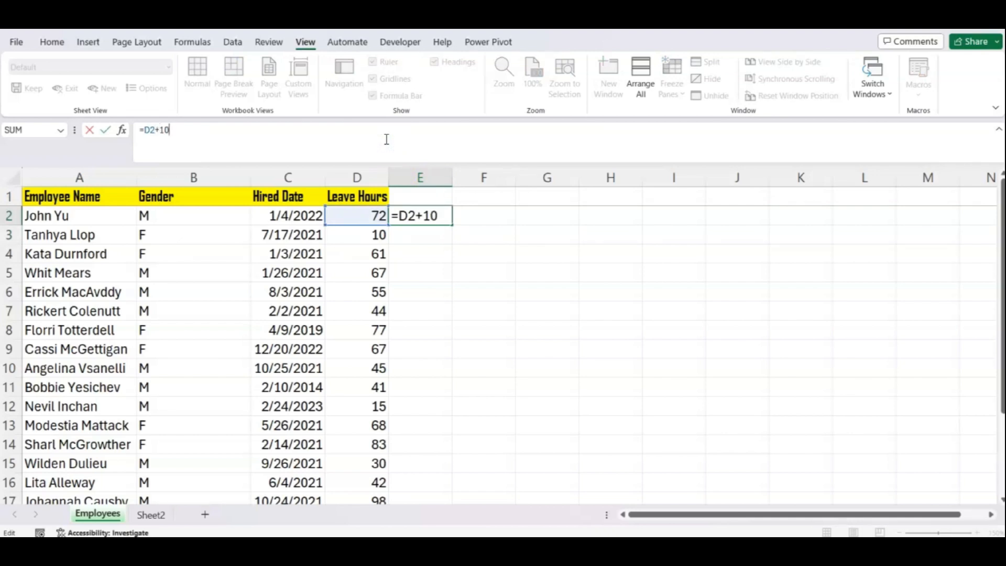
key("Return")
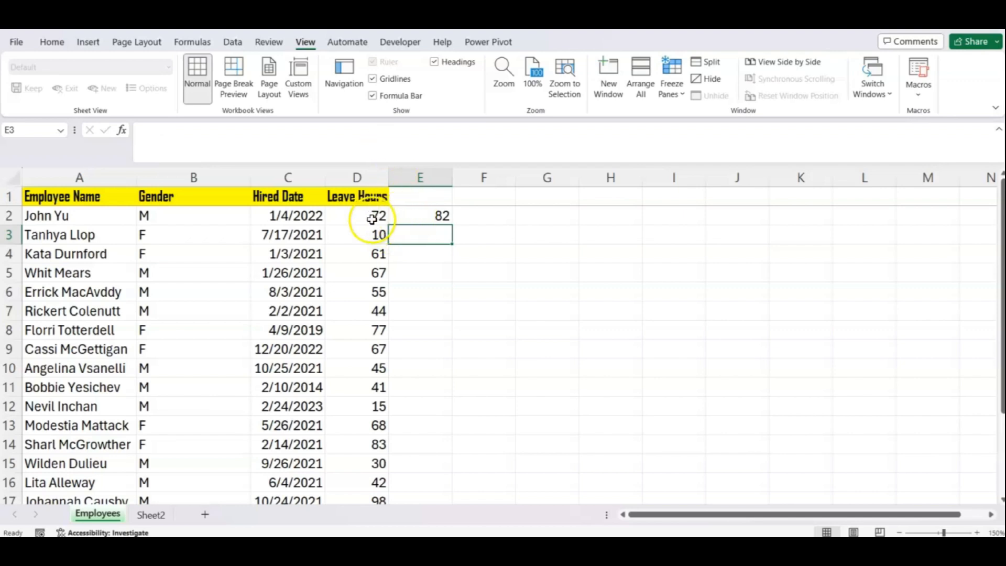
- Fill the E2 formula down column E for all employee rows and check the results through row 22
left_click(425, 215)
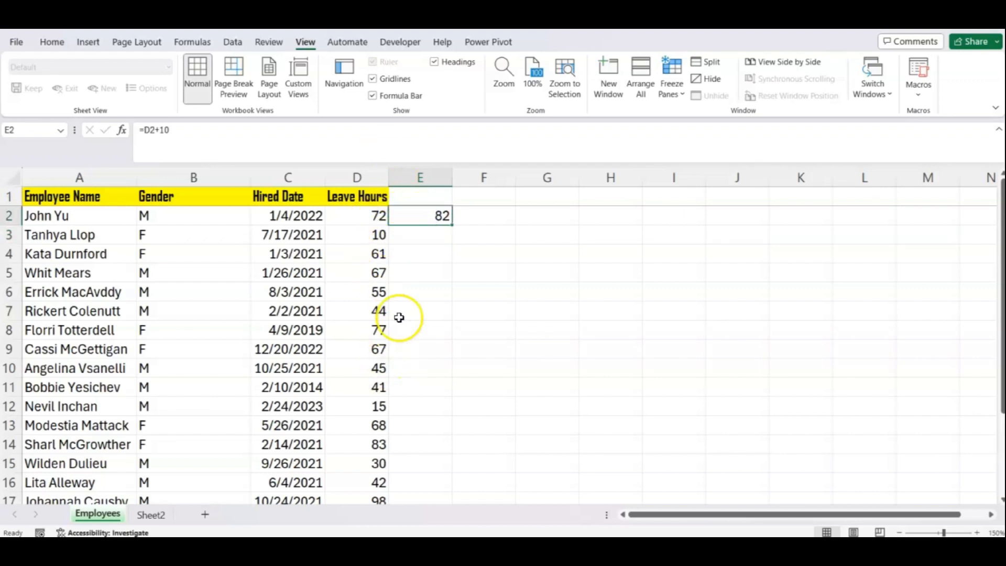
double_click(452, 226)
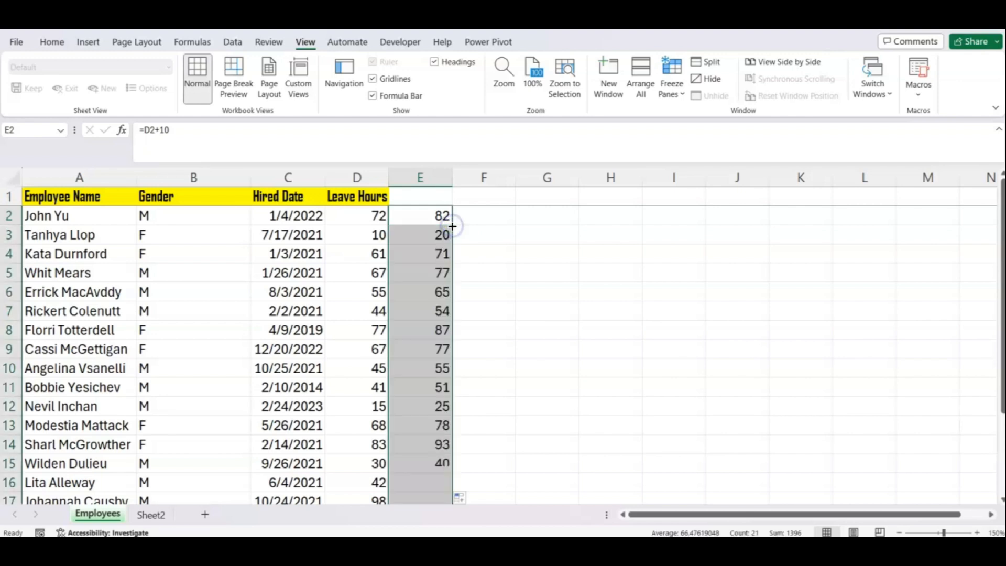
scroll(420, 325, "down", 1)
scroll(420, 344, "down", 2)
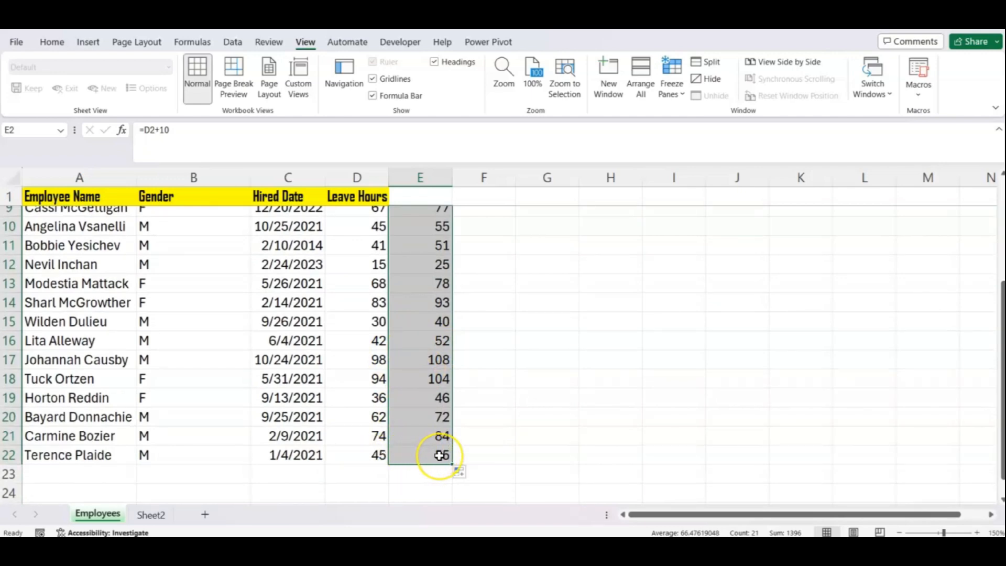
scroll(439, 456, "up", 3)
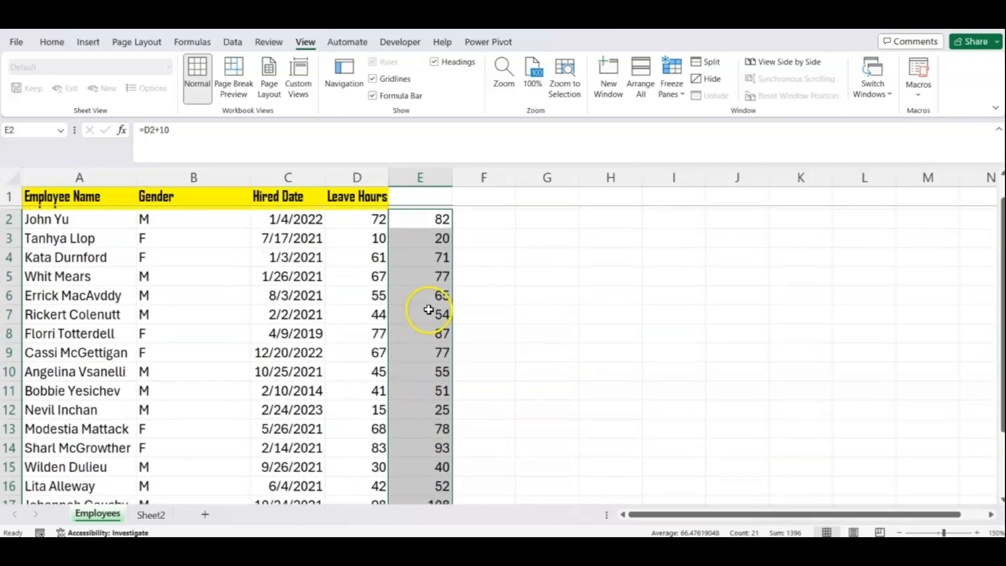
- Try deleting the Leave Hours column D that the column E formulas reference, and undo the deletion
left_click(360, 181)
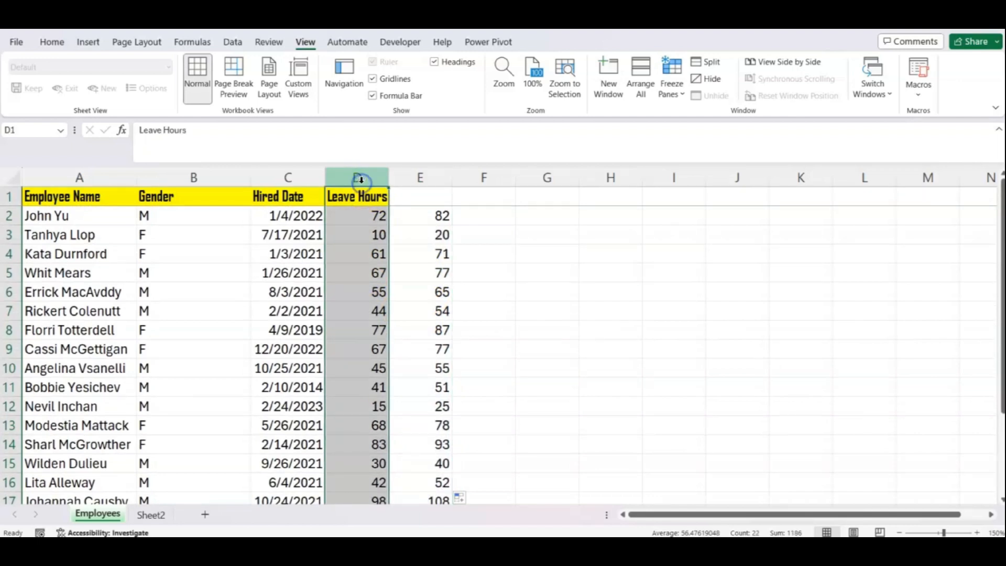
right_click(360, 180)
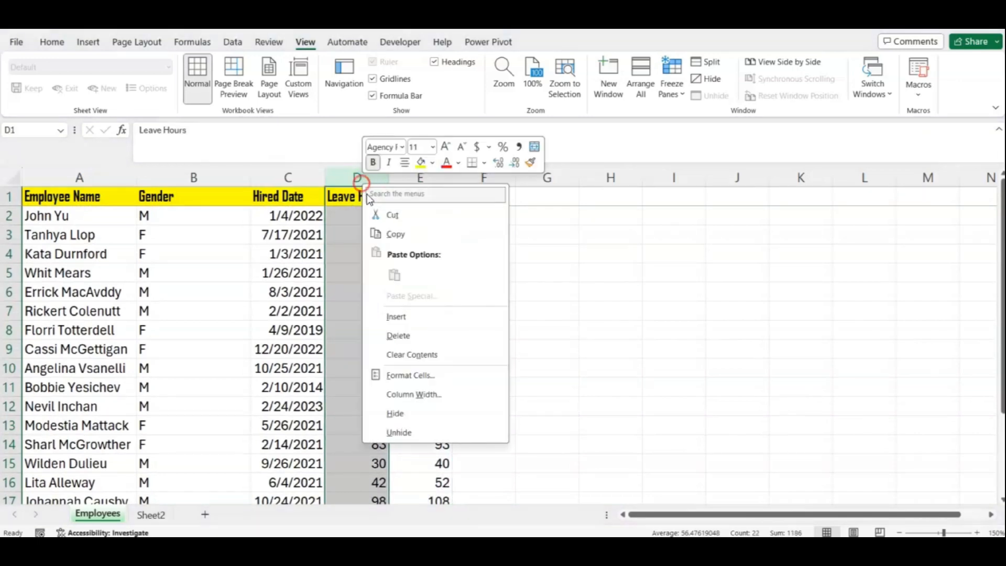
left_click(397, 335)
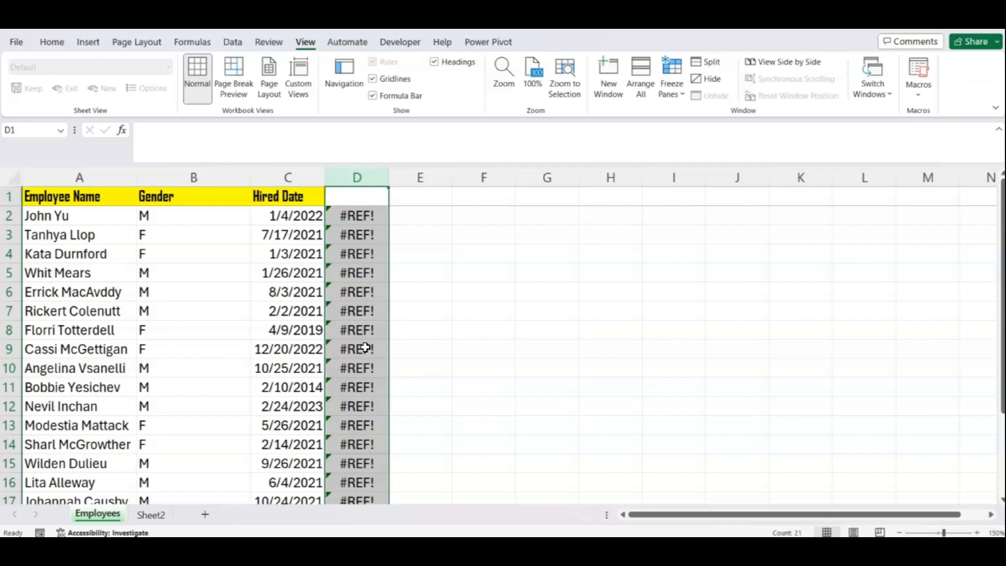
key("ctrl+z")
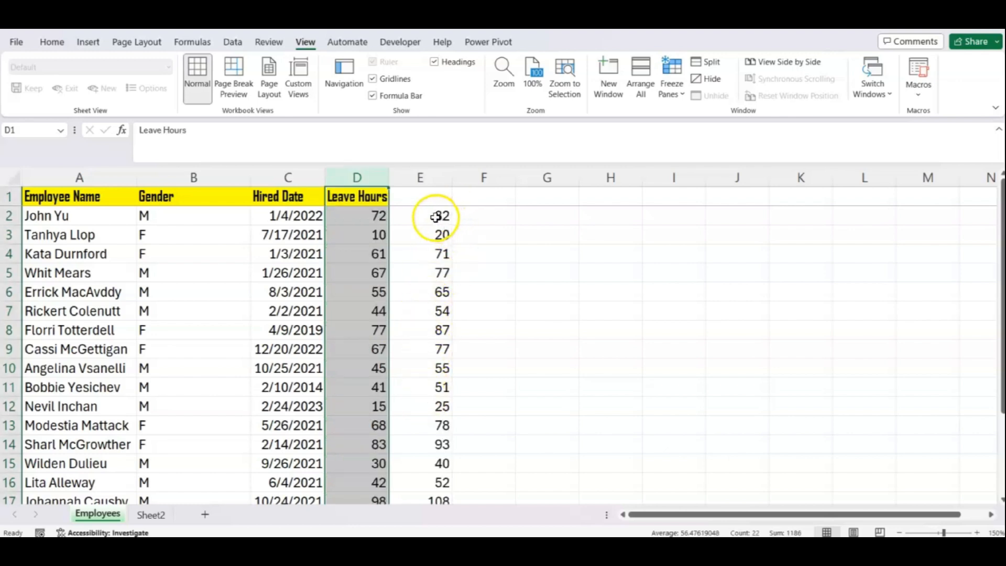
- Copy column E and paste it over itself as values only, checking that its cells hold plain numbers
left_click_drag(438, 217, 422, 301)
left_click(423, 231)
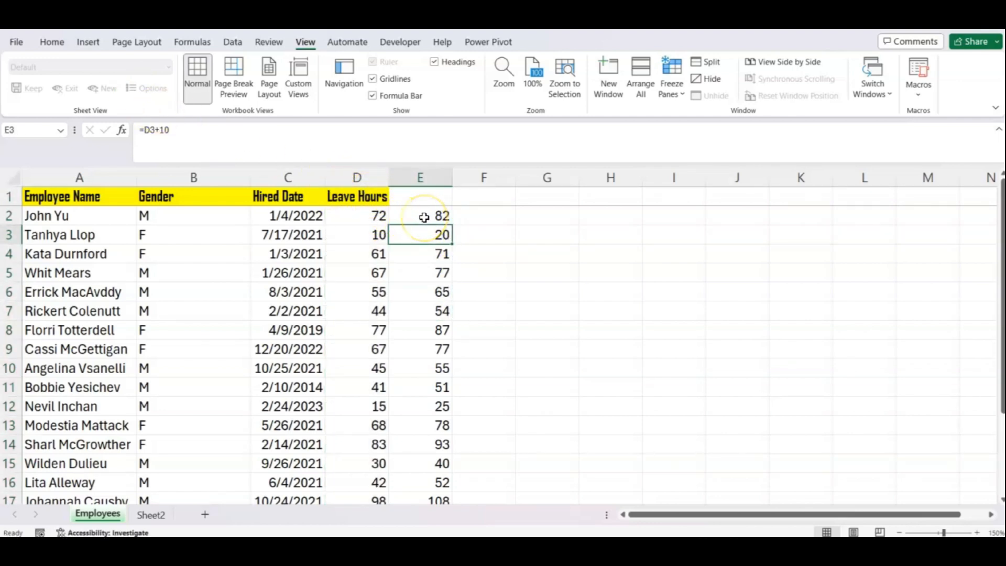
left_click(425, 177)
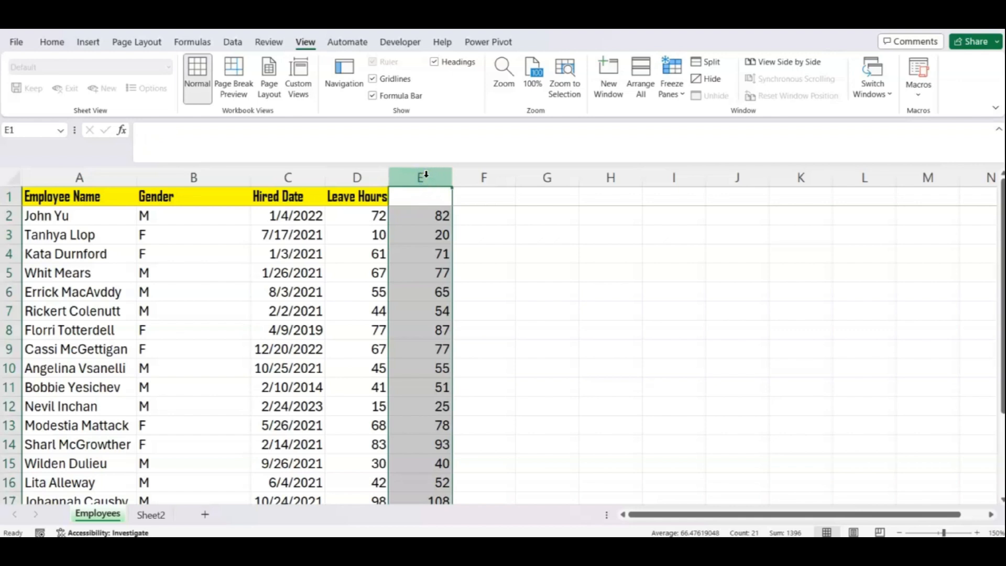
right_click(426, 175)
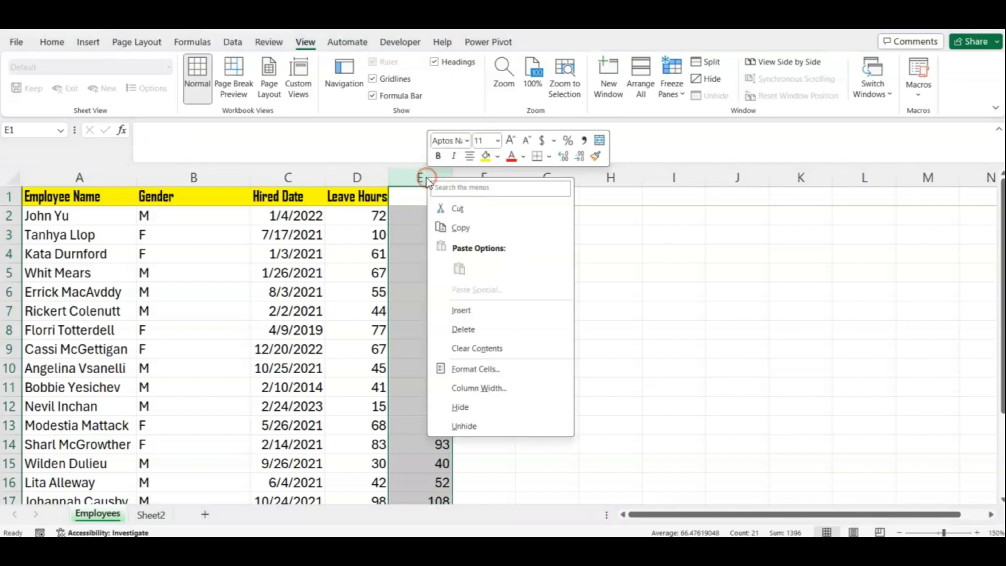
left_click(467, 226)
left_click(482, 179)
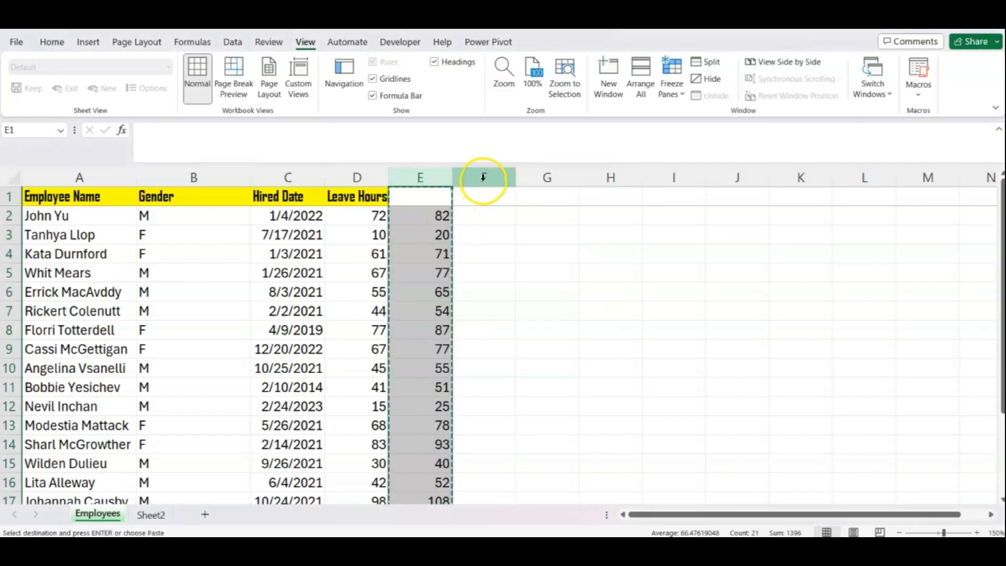
left_click(428, 178)
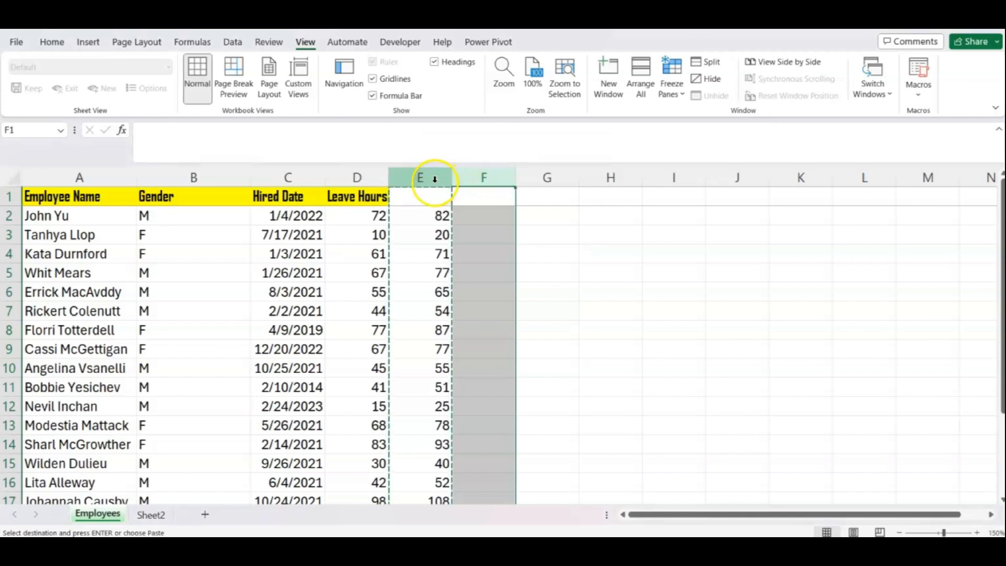
right_click(431, 179)
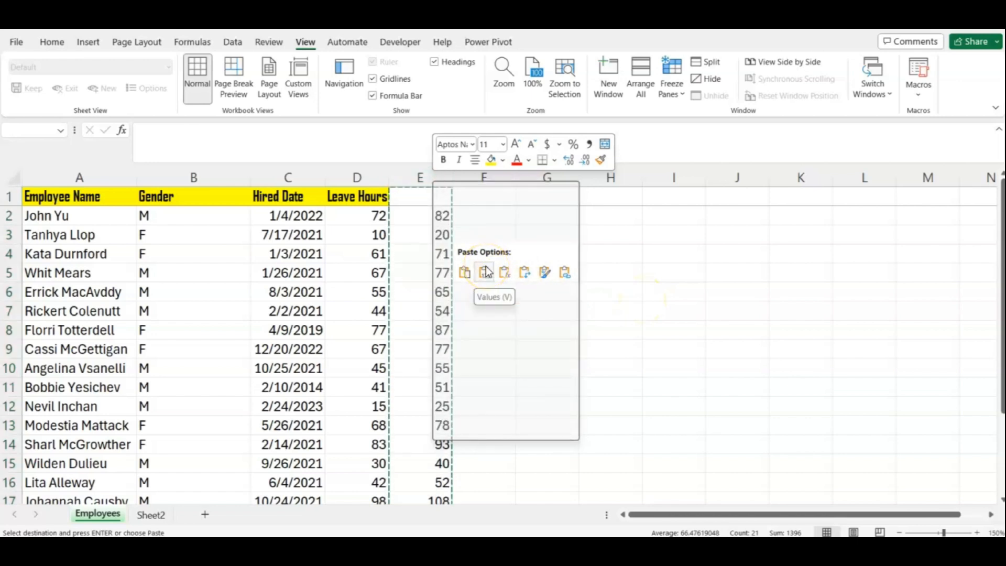
left_click(486, 271)
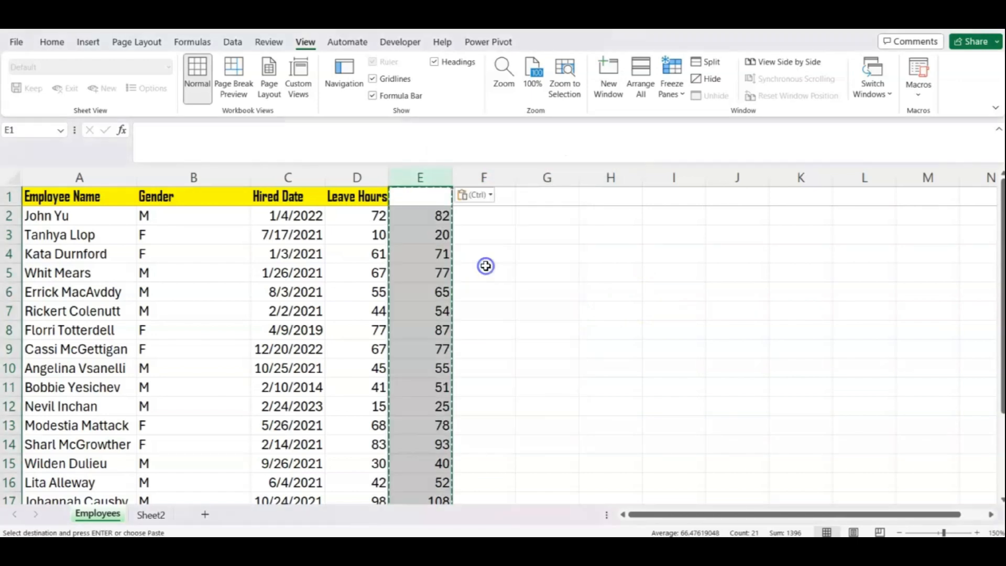
left_click(426, 213)
left_click(425, 249)
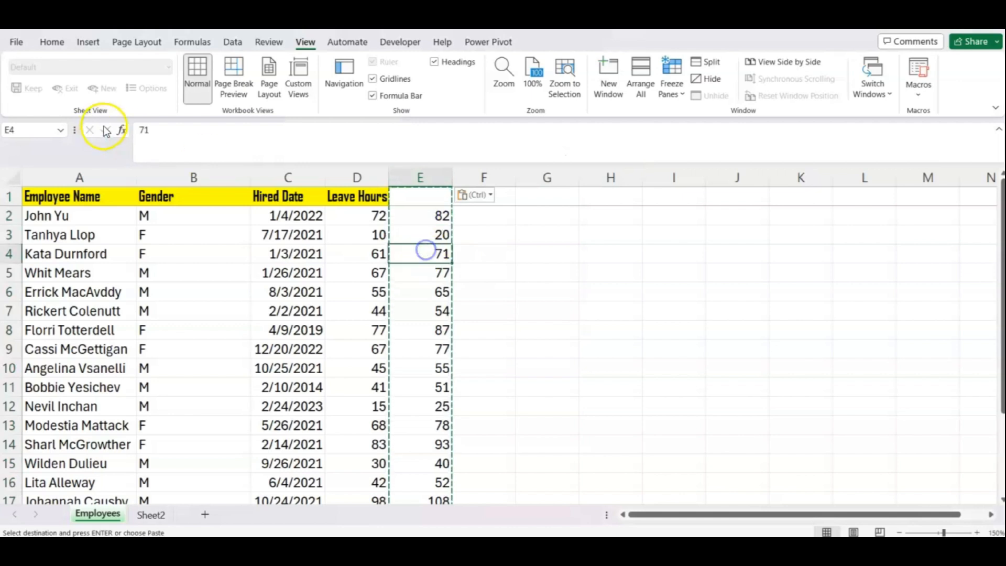
- Delete the original Leave Hours column D
left_click(364, 175)
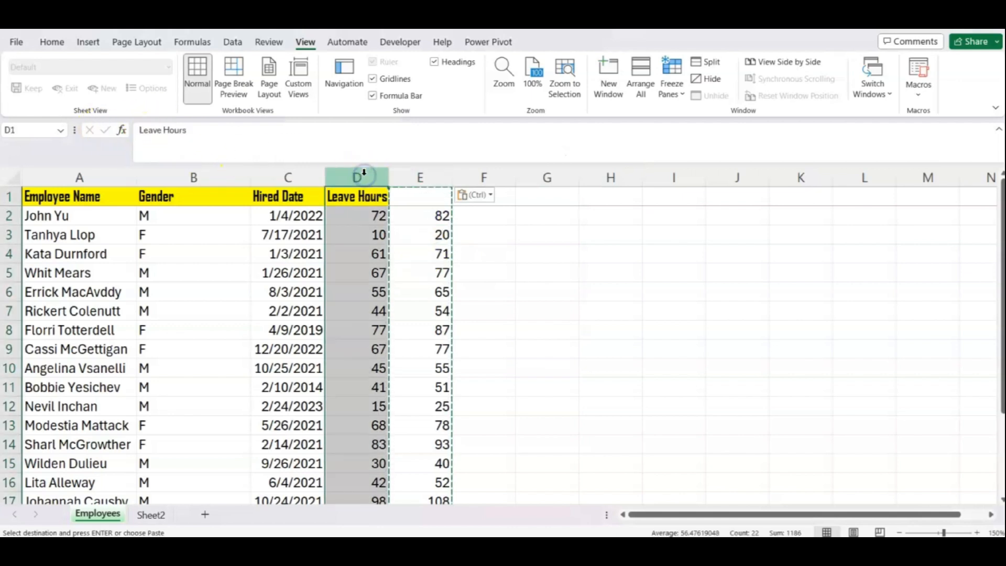
right_click(364, 176)
left_click(398, 326)
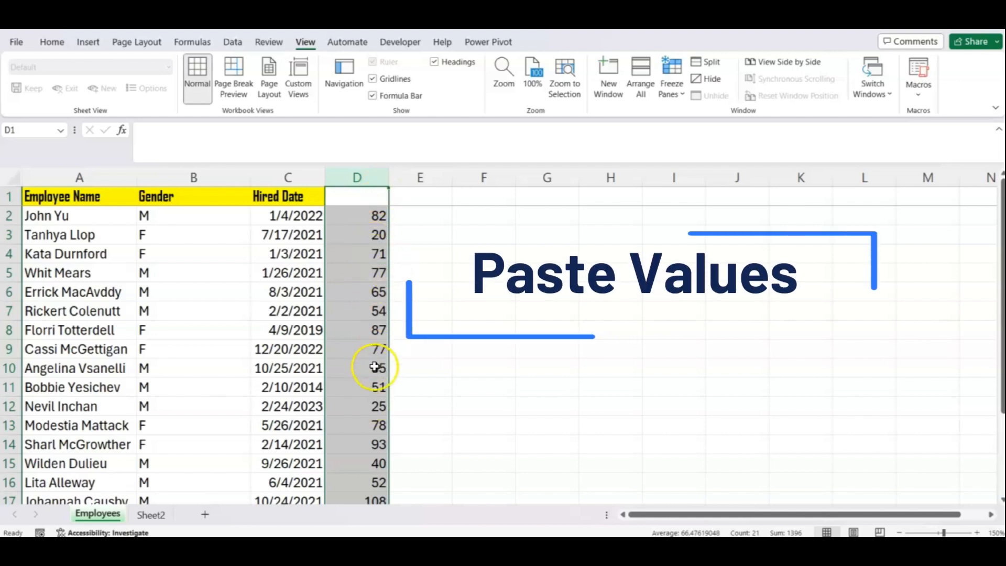
- Enter the header Leave Hours in D1 above the remaining values
double_click(360, 196)
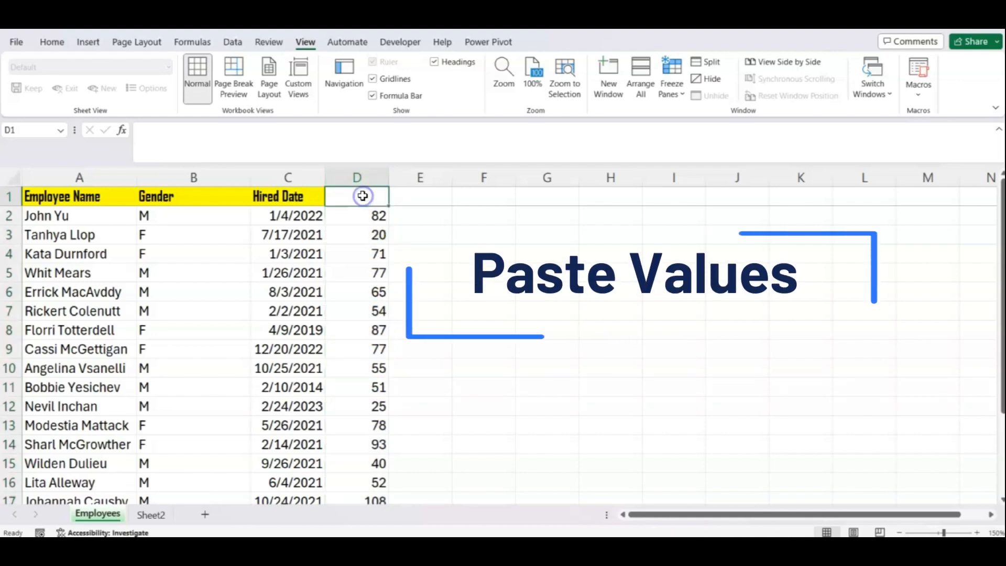
type("Leave")
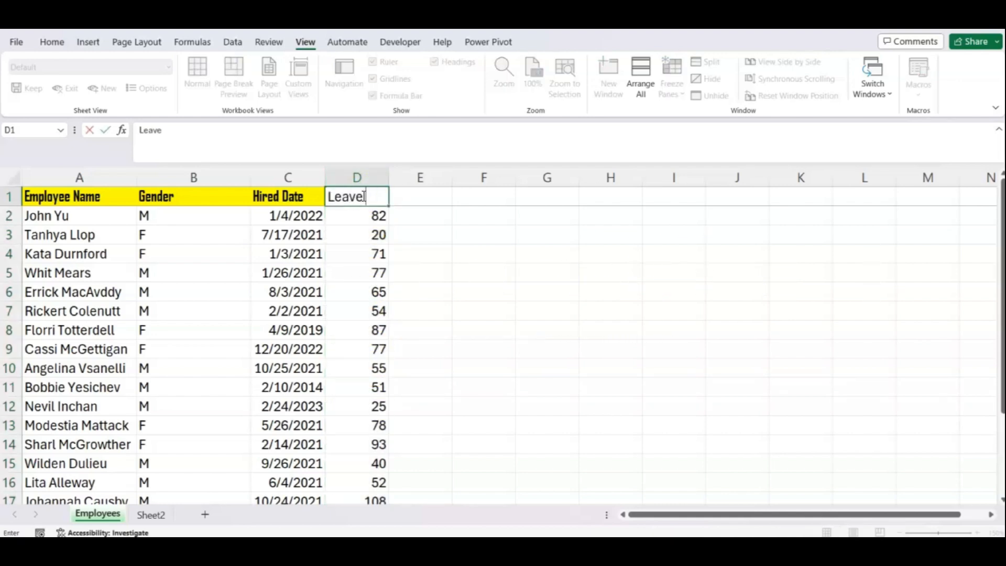
type(" Hours")
key("Return")
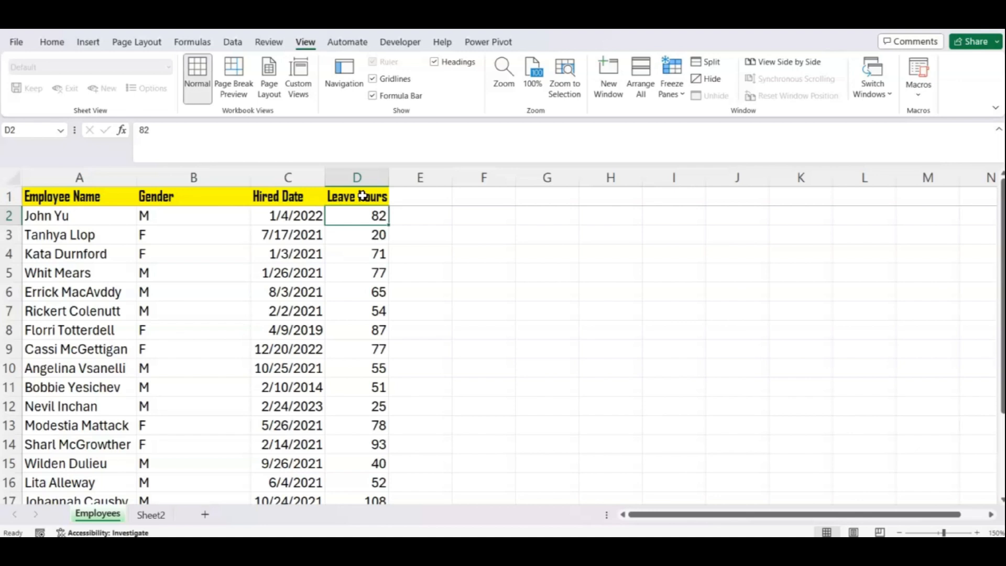
- Undo the header entry, the deletion of column D and the values-only paste, checking the contents of column E cells
key("ctrl+z")
key("ctrl+z")
key("ctrl+z")
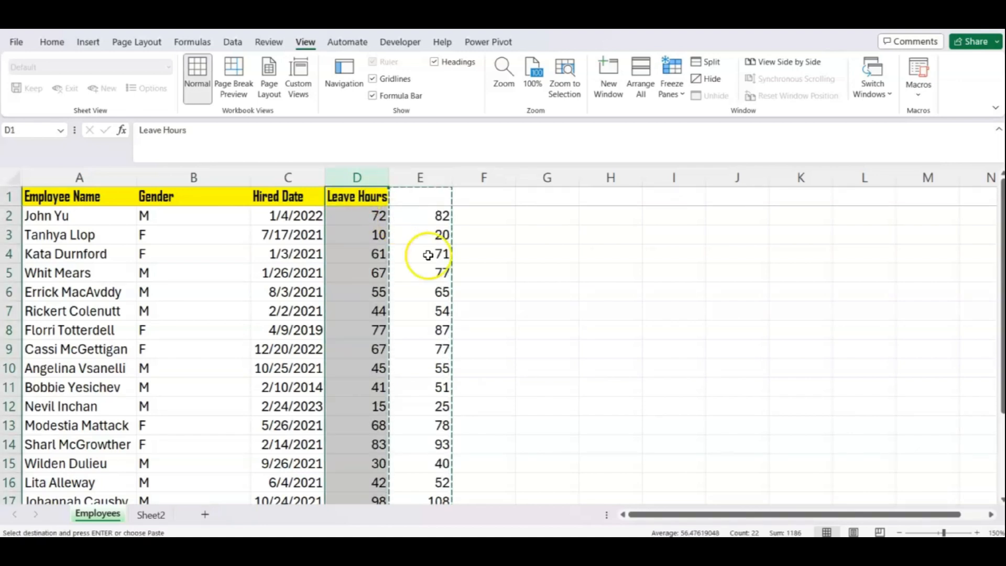
left_click(432, 290)
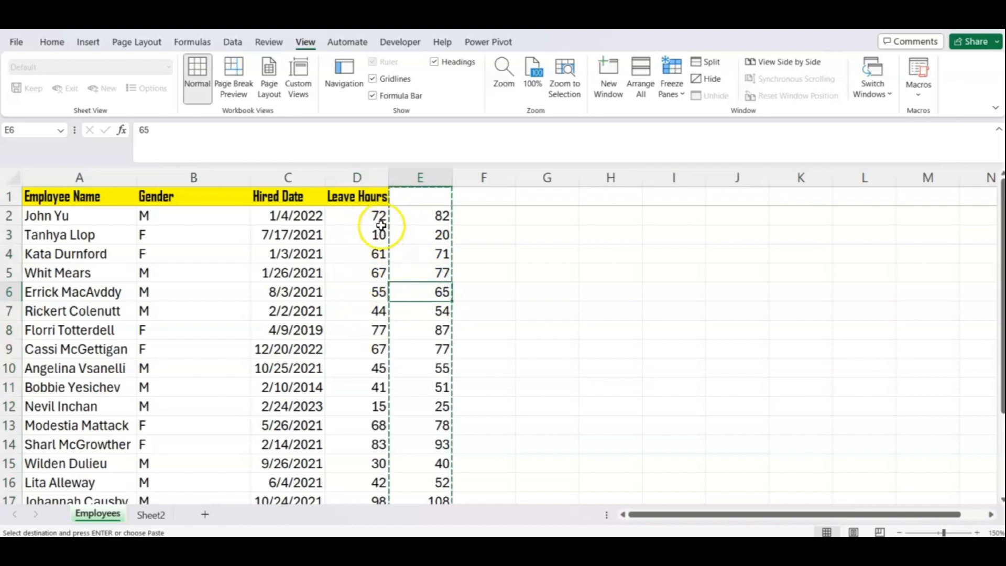
key("ctrl+z")
left_click(422, 276)
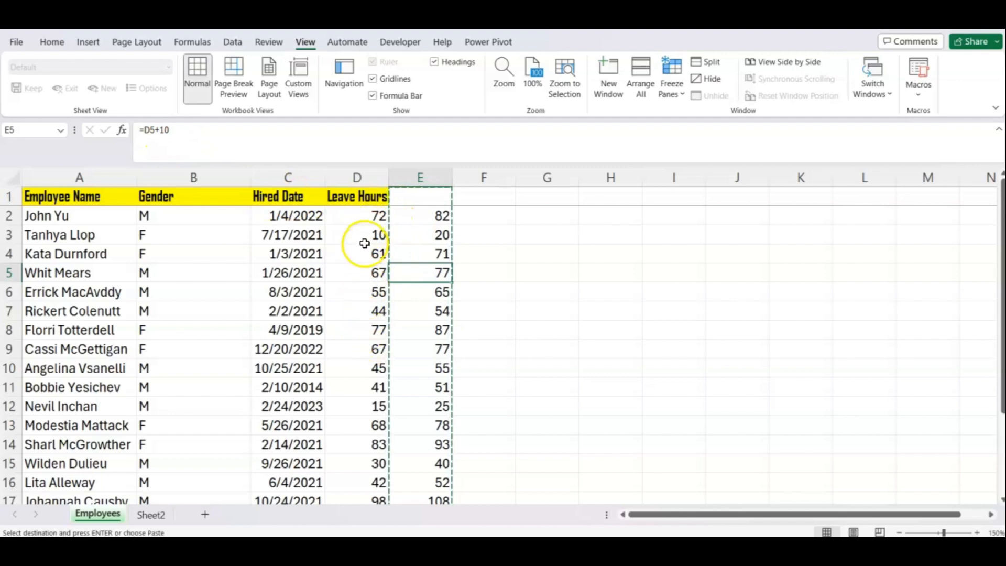
- Hide the original Leave Hours column D
left_click(357, 180)
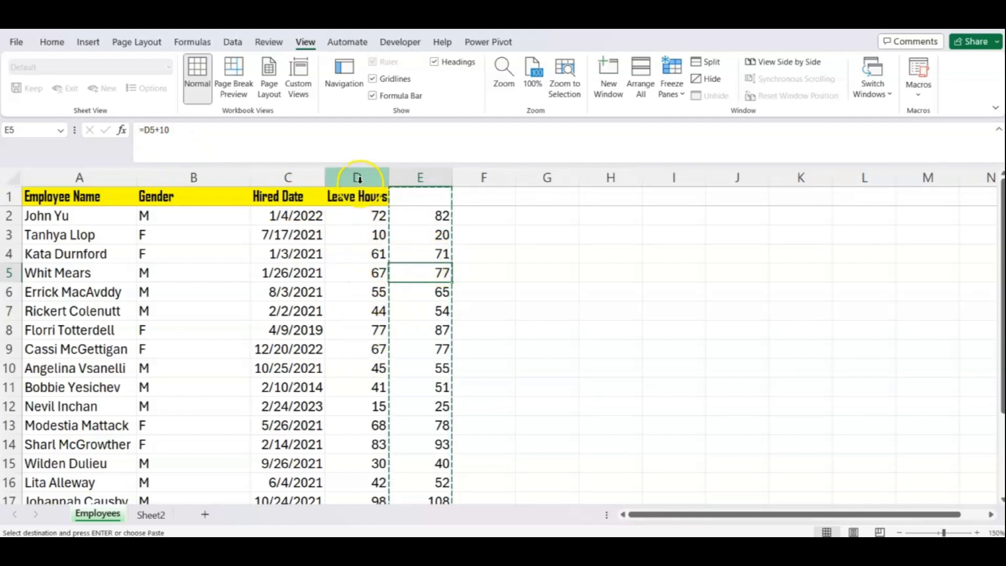
right_click(361, 185)
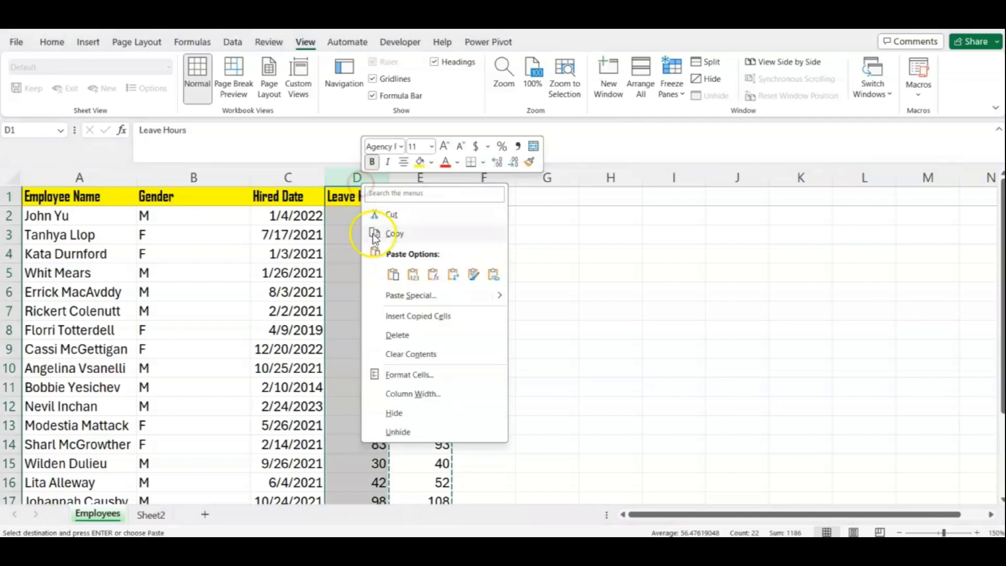
left_click(393, 413)
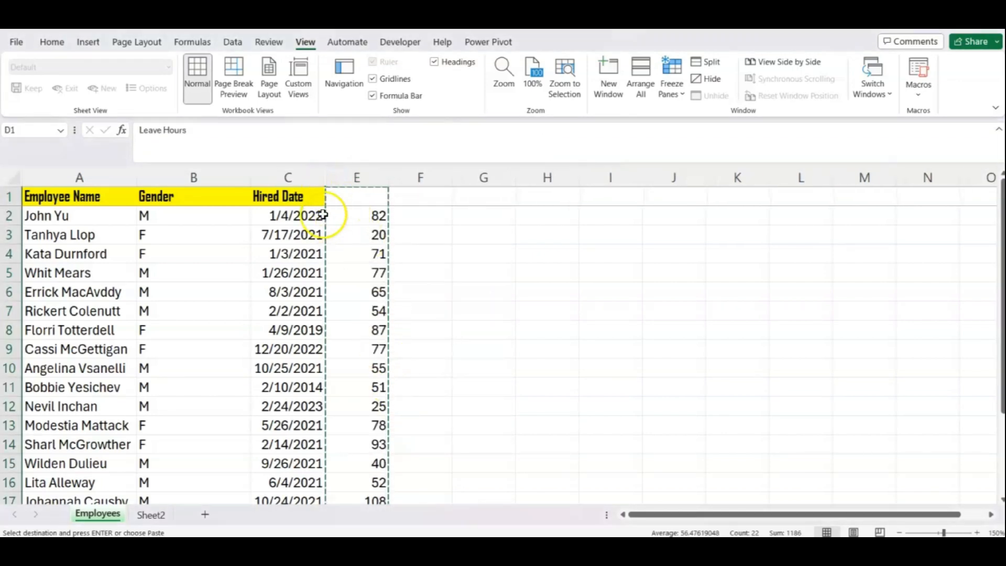
- Enter the header Leave Hours in E1 above the formula results
left_click(341, 194)
type("Leav")
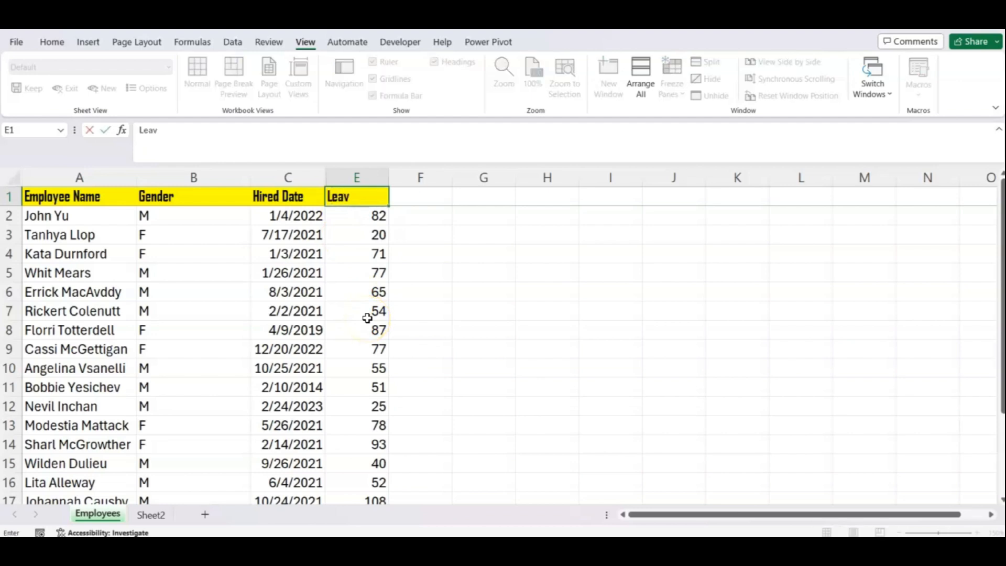
type("e Hours")
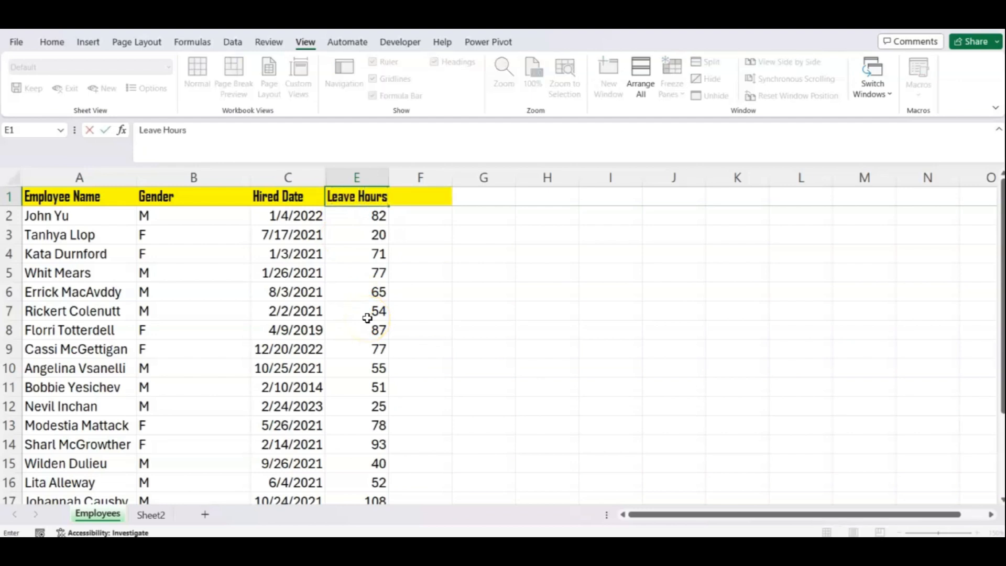
key("Return")
- Unhide column D between columns C and E and check the formula in E5
left_click_drag(288, 177, 335, 173)
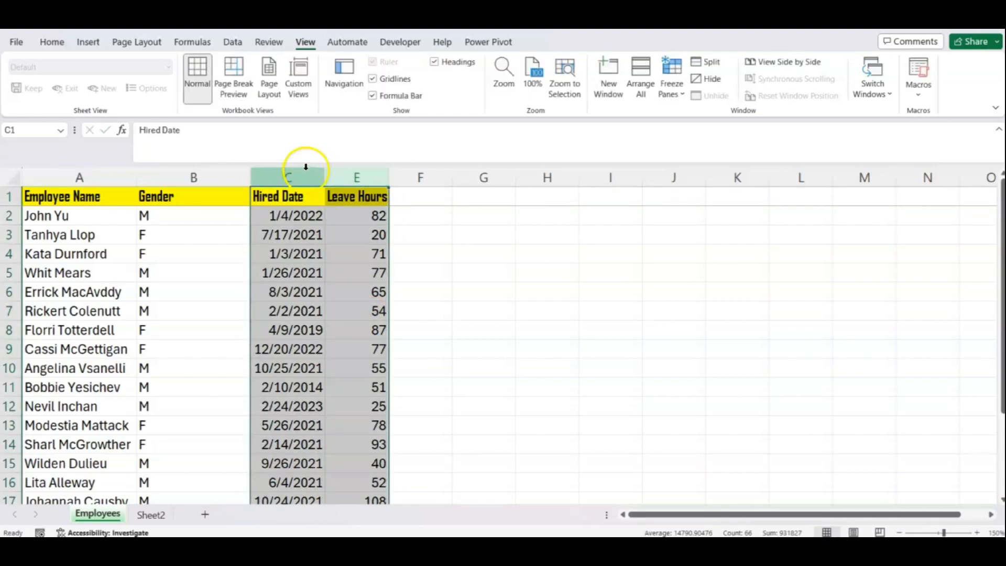
right_click(337, 176)
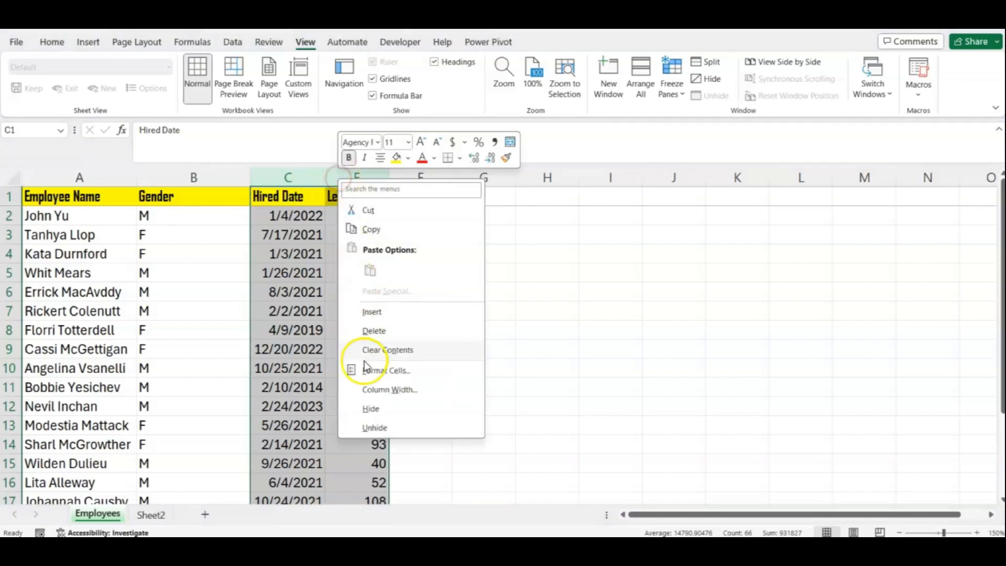
left_click(387, 429)
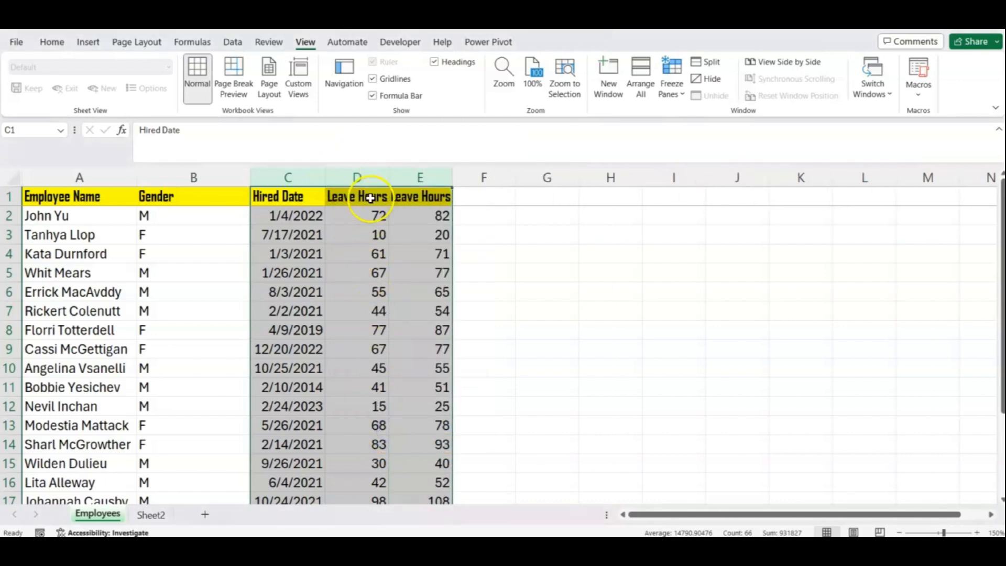
left_click(438, 275)
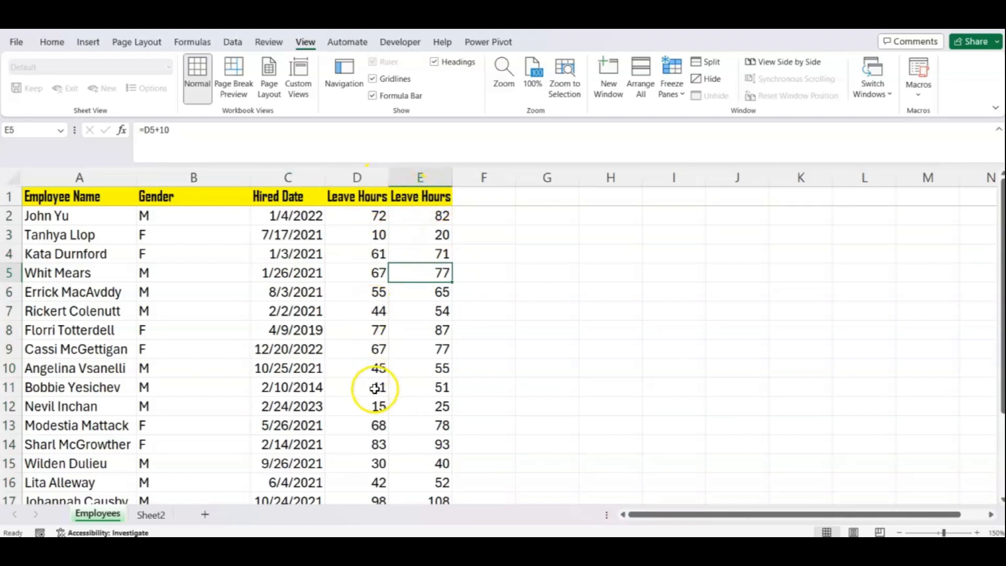
- Hide column D again so that only the Leave Hours column E is shown
left_click(353, 178)
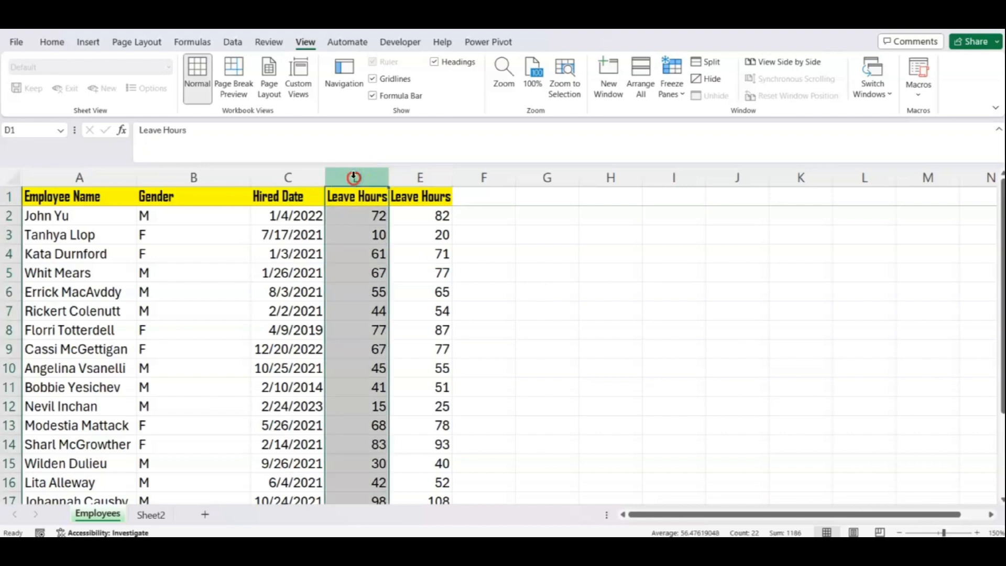
right_click(353, 177)
left_click(395, 410)
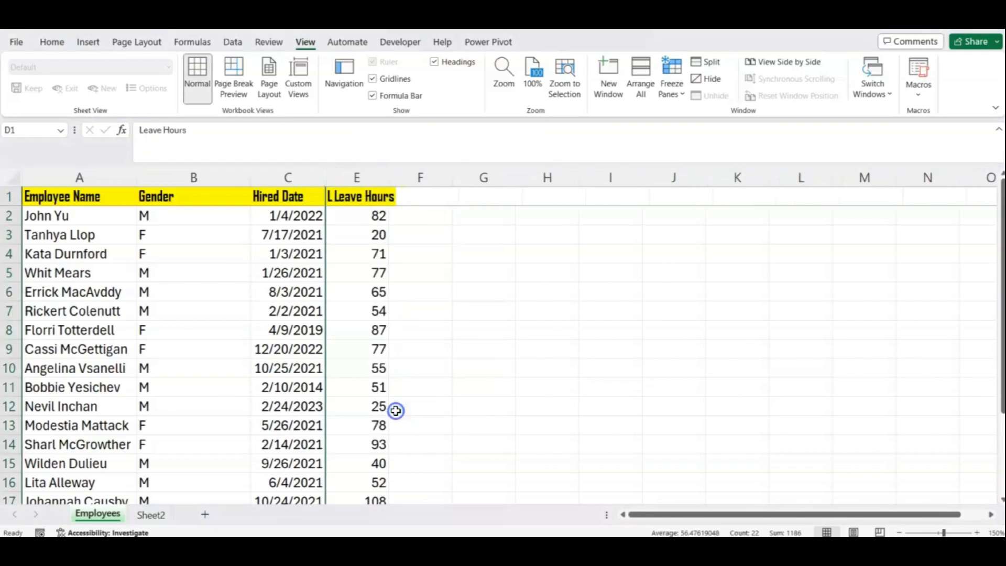
left_click(332, 341)
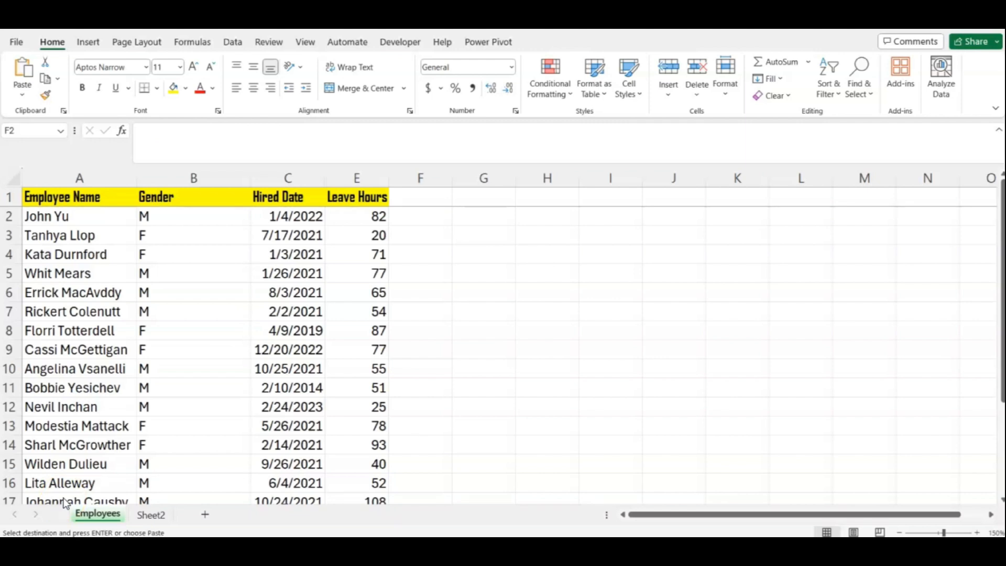
- Paste the copied Active and Terminated status entries into column F starting at F2
left_click(411, 224)
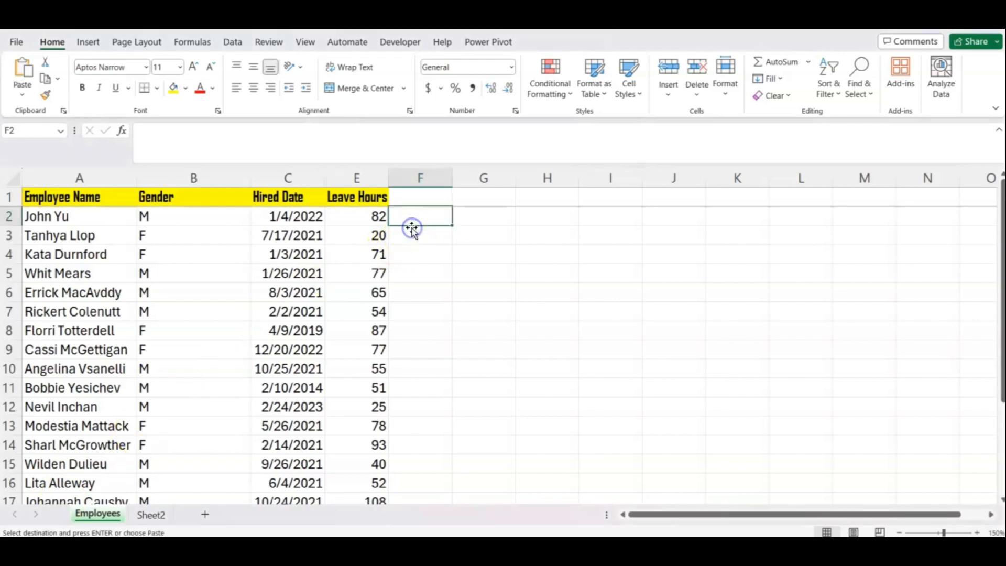
key("ctrl+v")
scroll(426, 341, "down", 2)
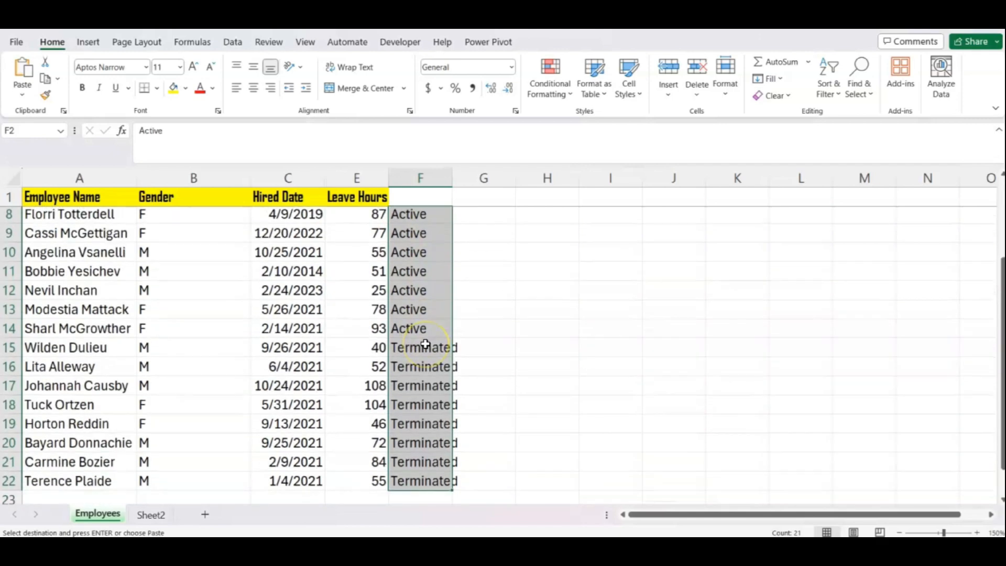
scroll(425, 346, "up", 2)
left_click(429, 252)
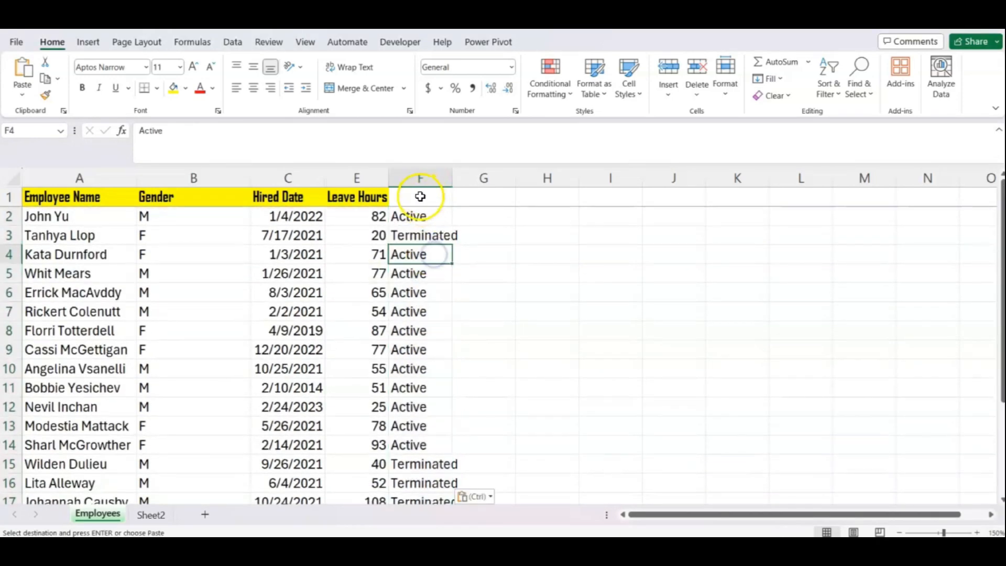
- Enter the header Active in F1 above the status entries
left_click(419, 196)
type("Active")
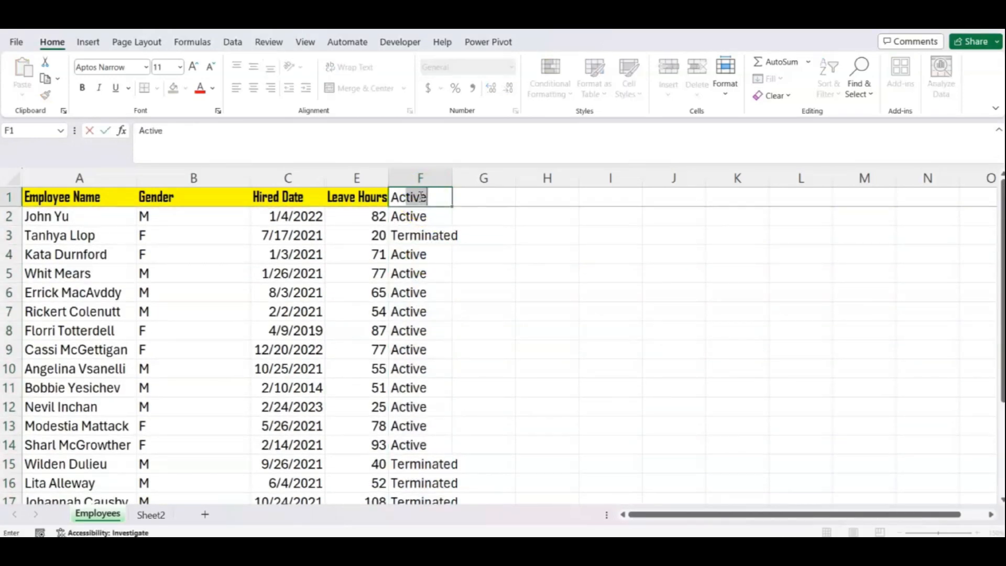
key("Return")
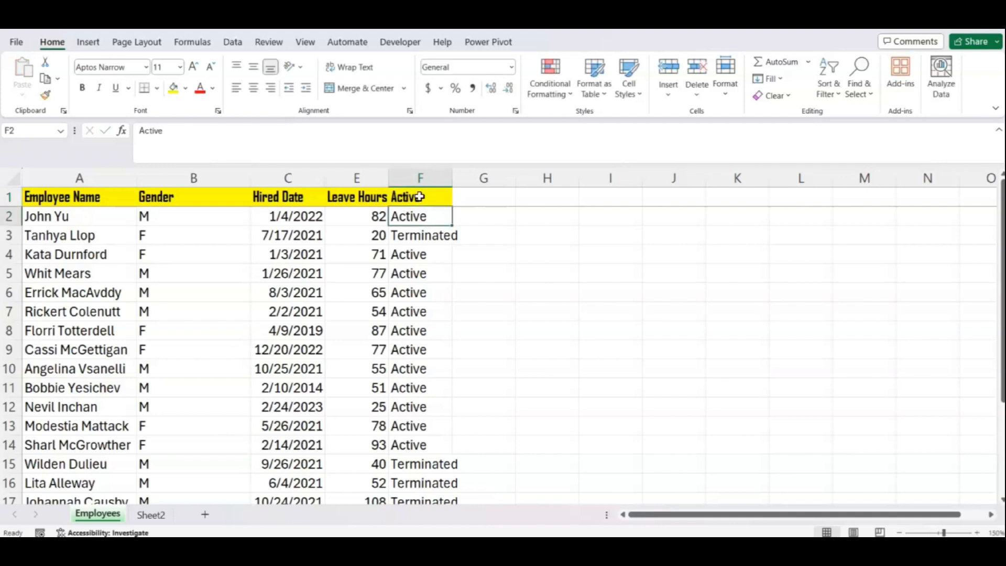
- Look over the status entries in column F and turn on filtering for the employee data's header row
left_click(407, 252)
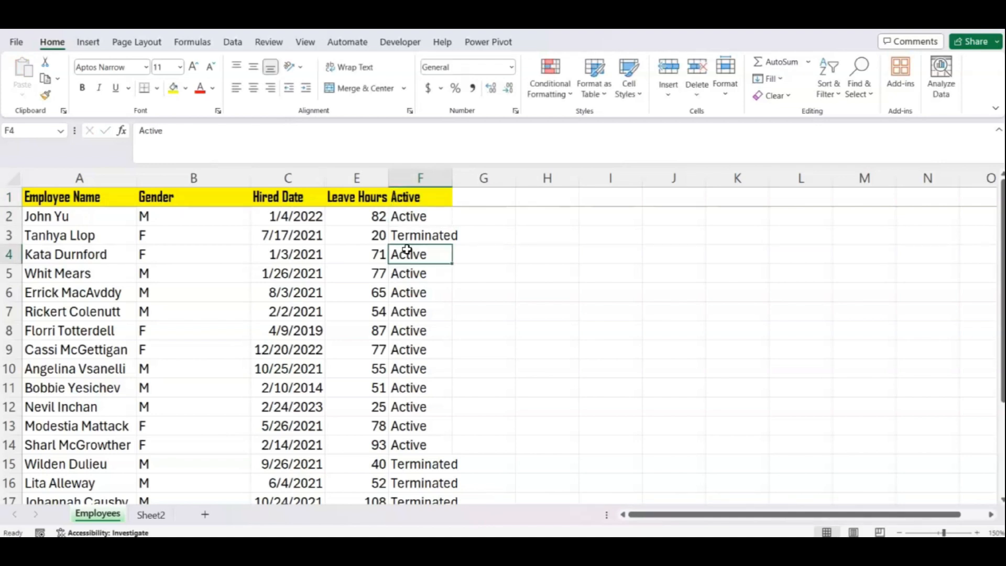
left_click(417, 216)
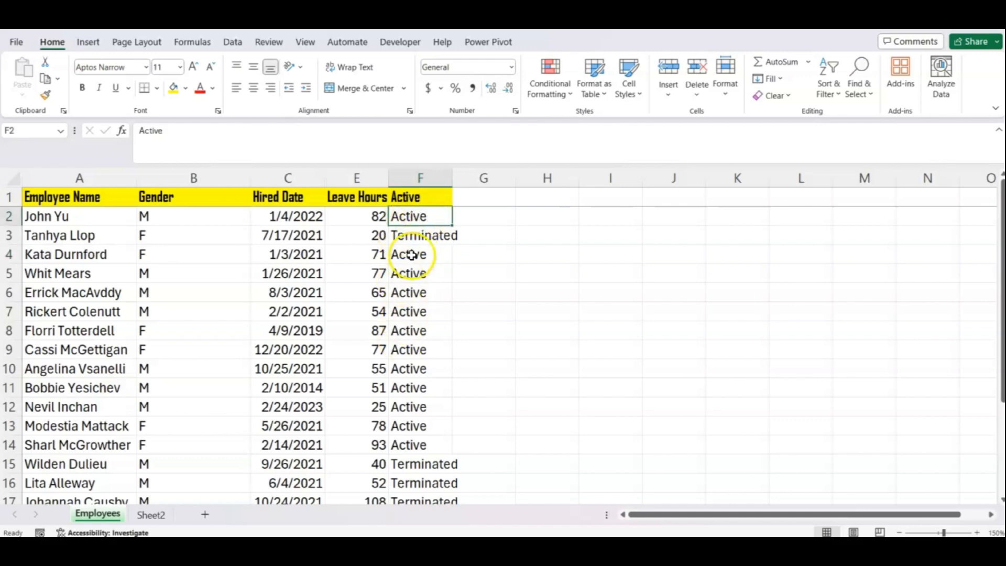
scroll(411, 314, "down", 3)
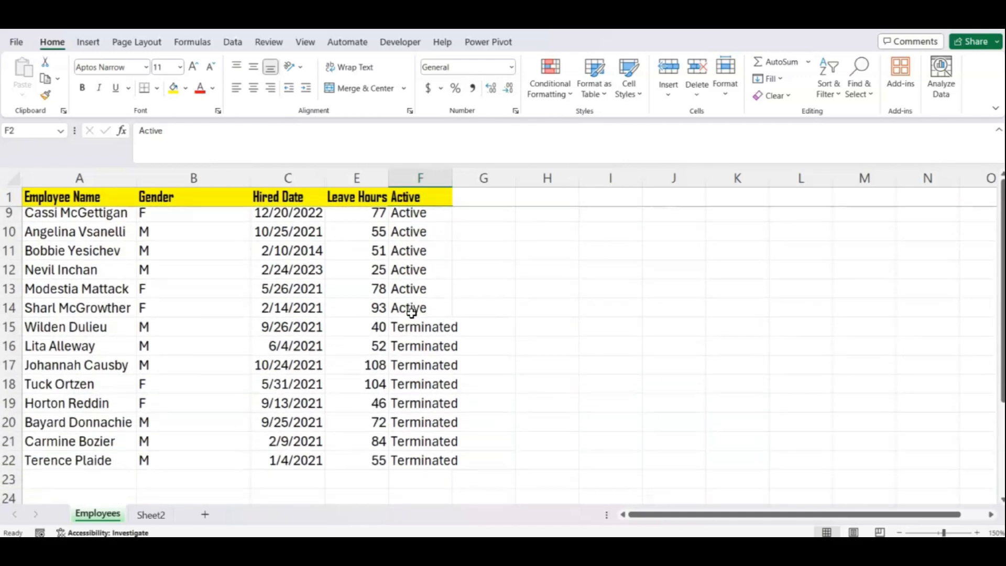
scroll(411, 313, "up", 1)
scroll(411, 313, "up", 2)
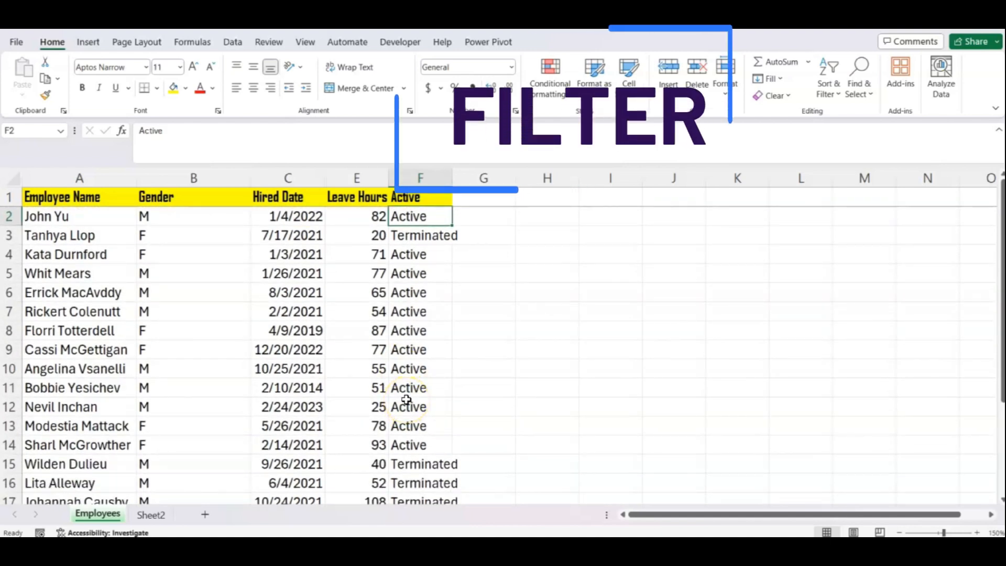
left_click(829, 93)
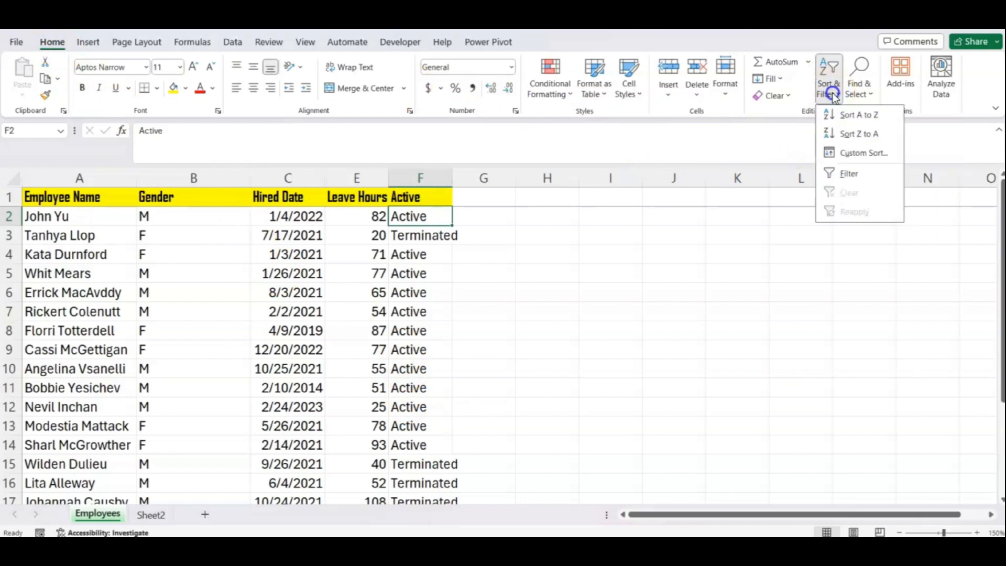
left_click(840, 174)
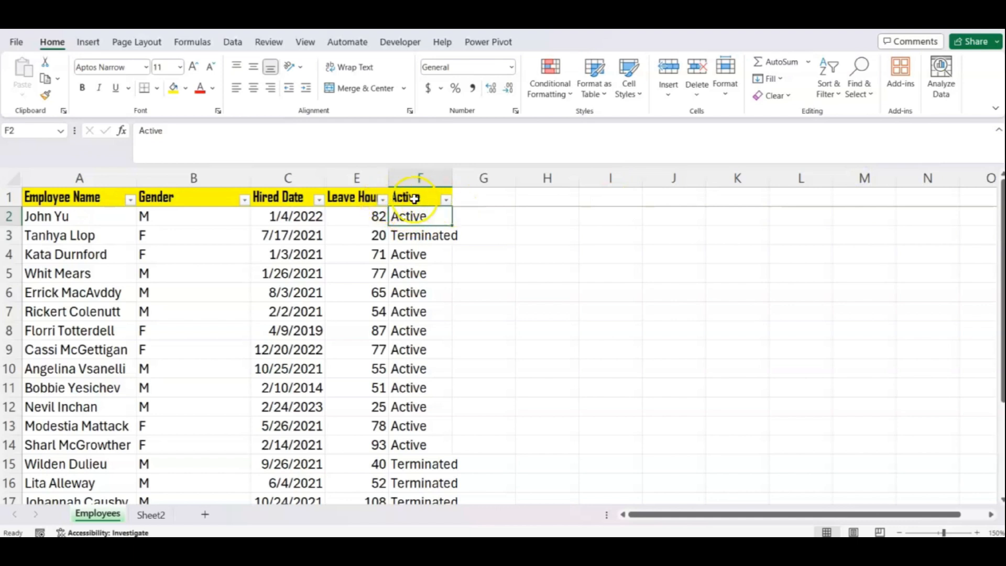
- Filter the Active column to exclude Terminated and show only Active employees
left_click(445, 202)
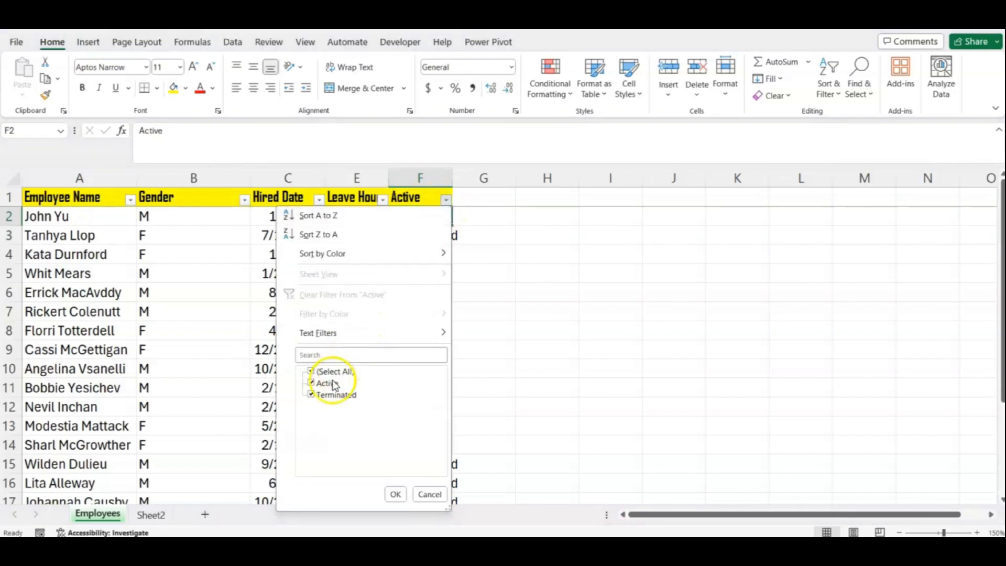
left_click(311, 395)
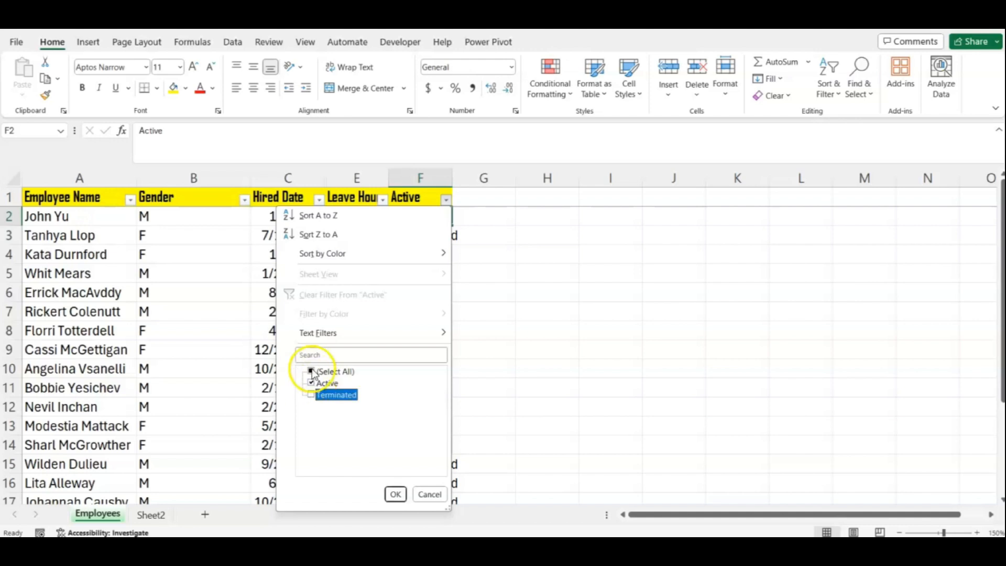
left_click(395, 492)
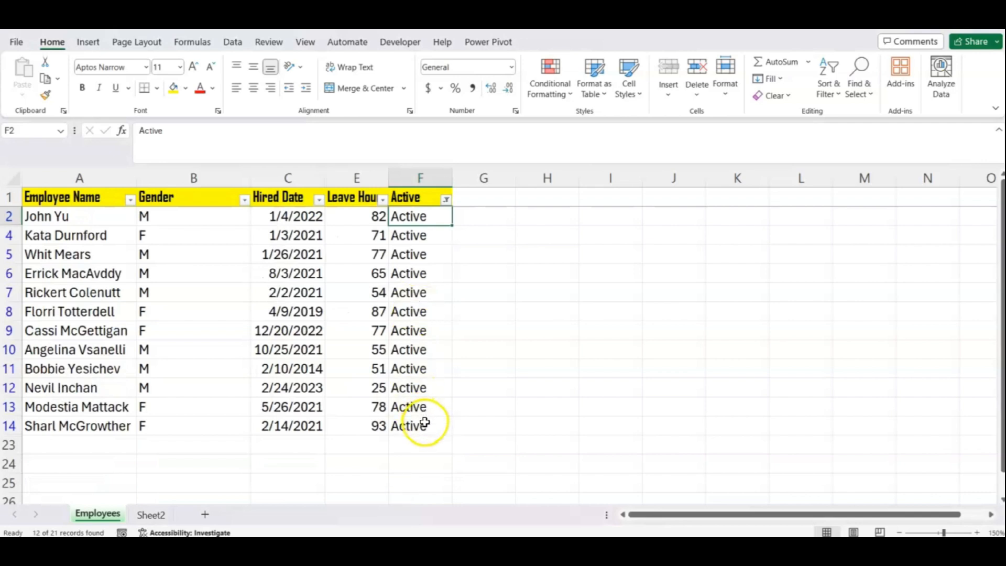
- Check the count of the filtered status cells in column F and clear the filter from the Active column
left_click(418, 177)
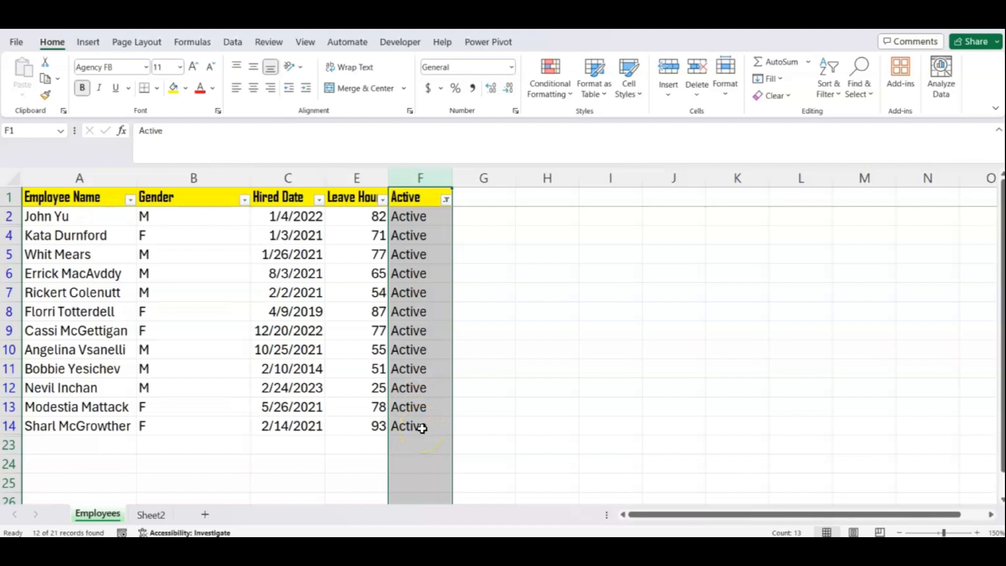
left_click_drag(422, 428, 431, 218)
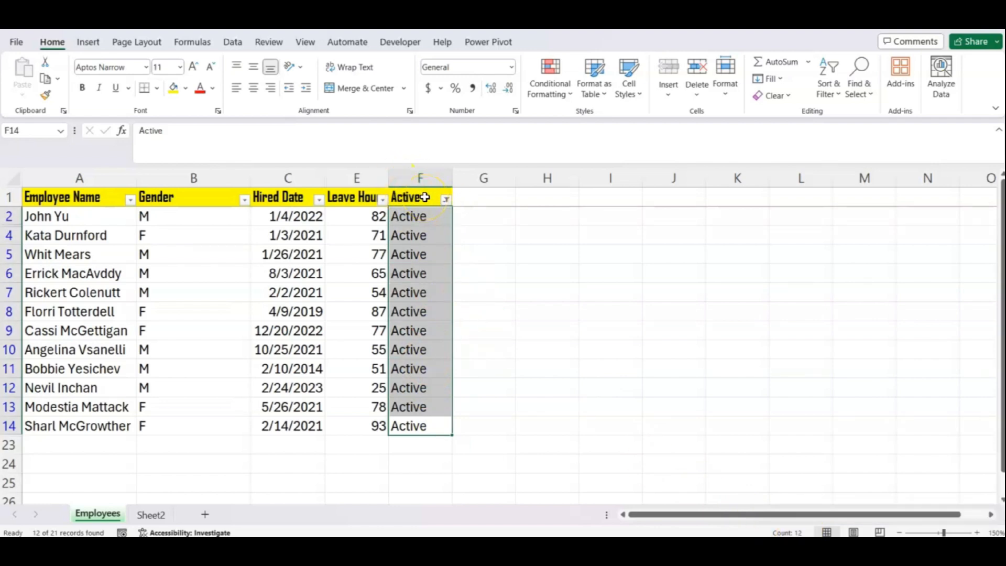
left_click(417, 268)
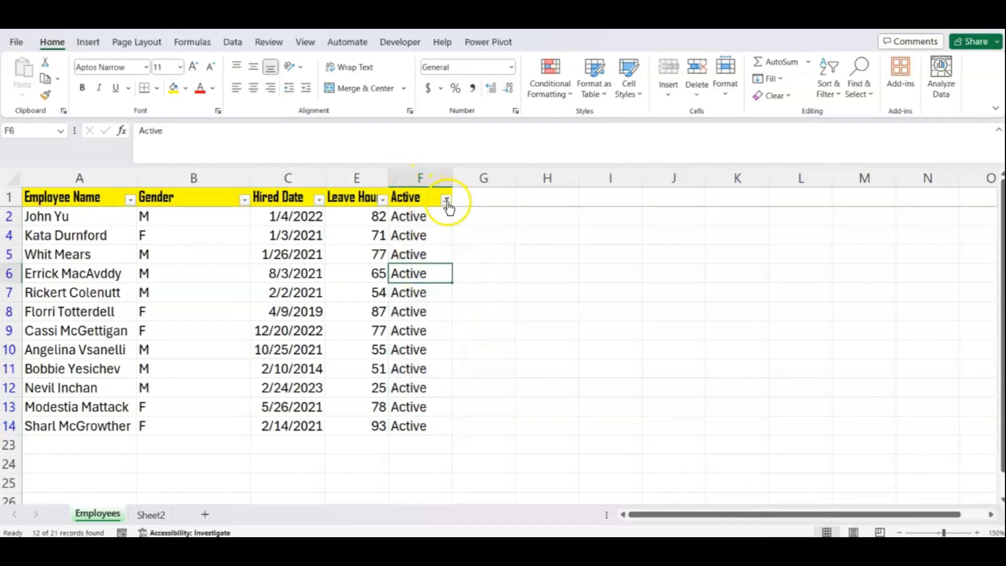
left_click(446, 200)
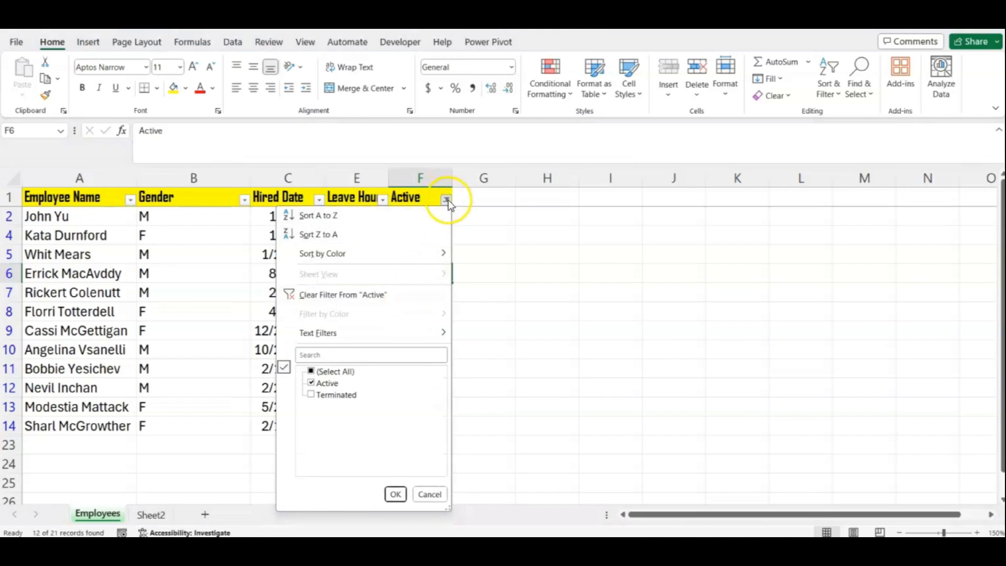
left_click(319, 296)
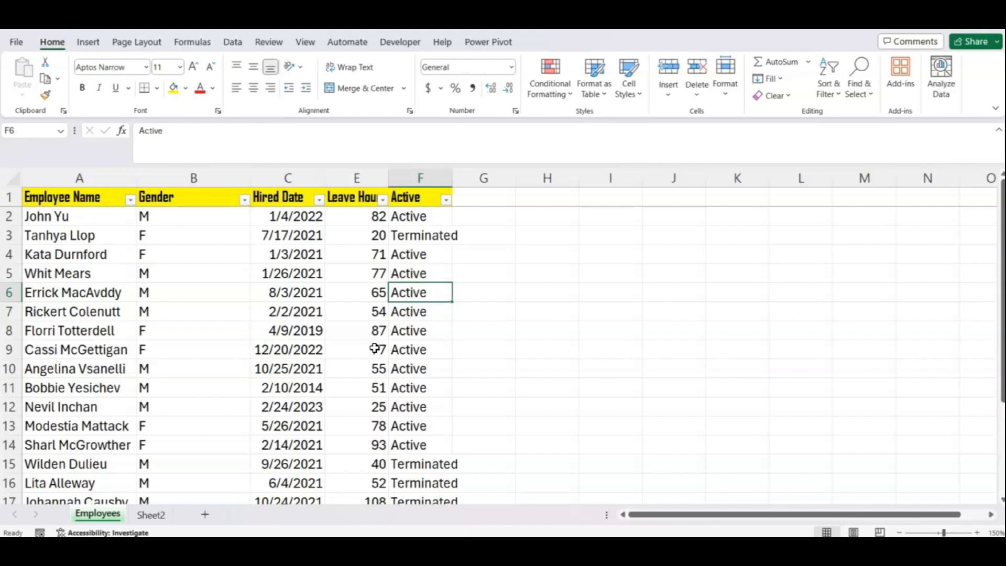
- Insert a PivotTable from Employees!$A$1:$F$22 on a new worksheet and return to the Employees sheet
left_click(215, 288)
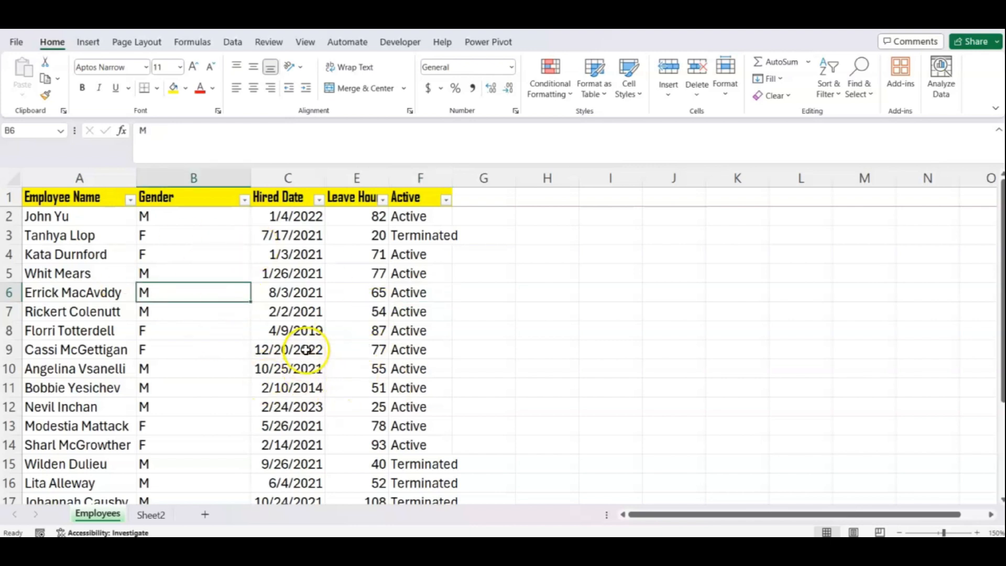
left_click(88, 42)
left_click(23, 69)
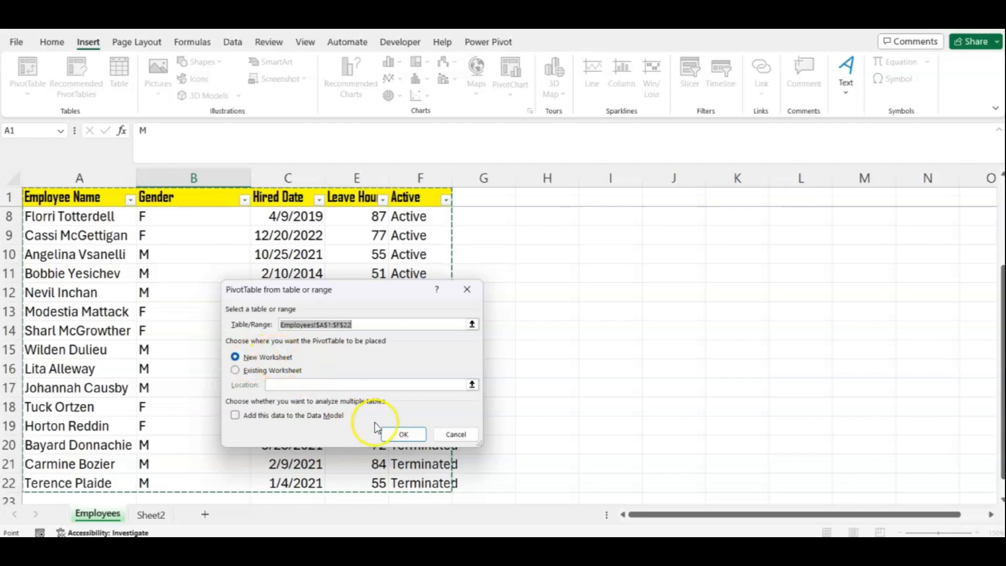
left_click(400, 435)
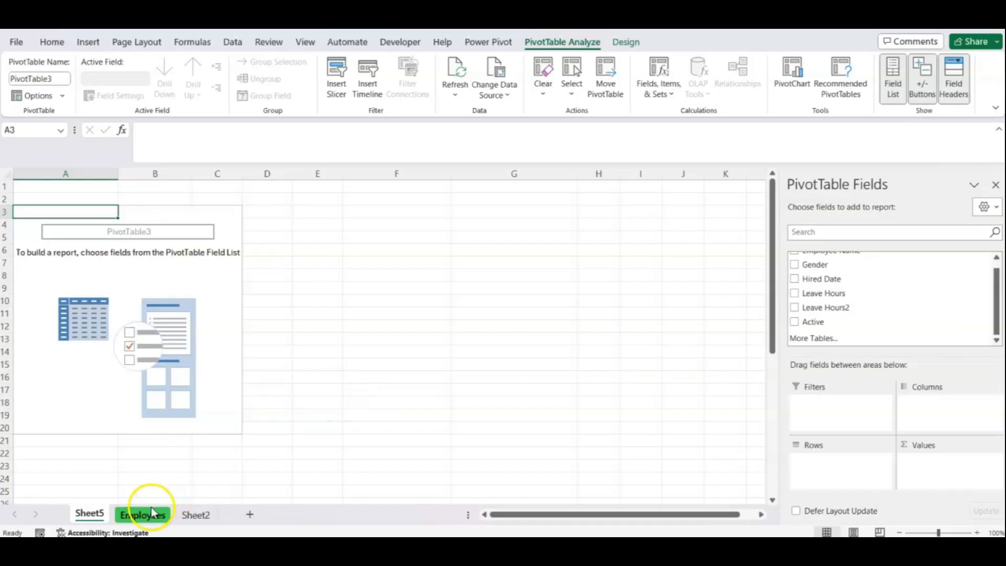
left_click(147, 512)
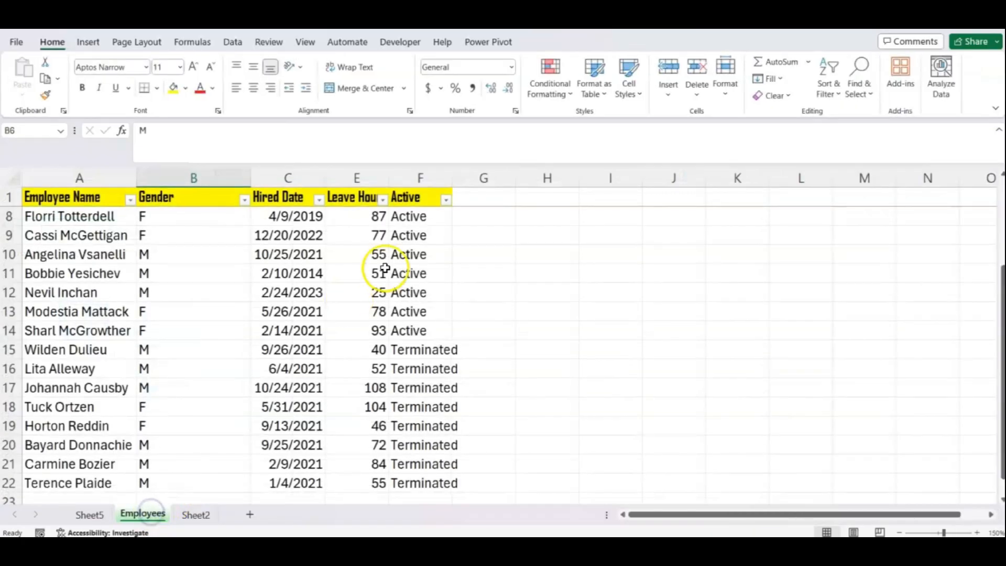
- Append New to the Leave Hours header in cell E1 so it reads Leave Hours New, and check the edited text
left_click(356, 198)
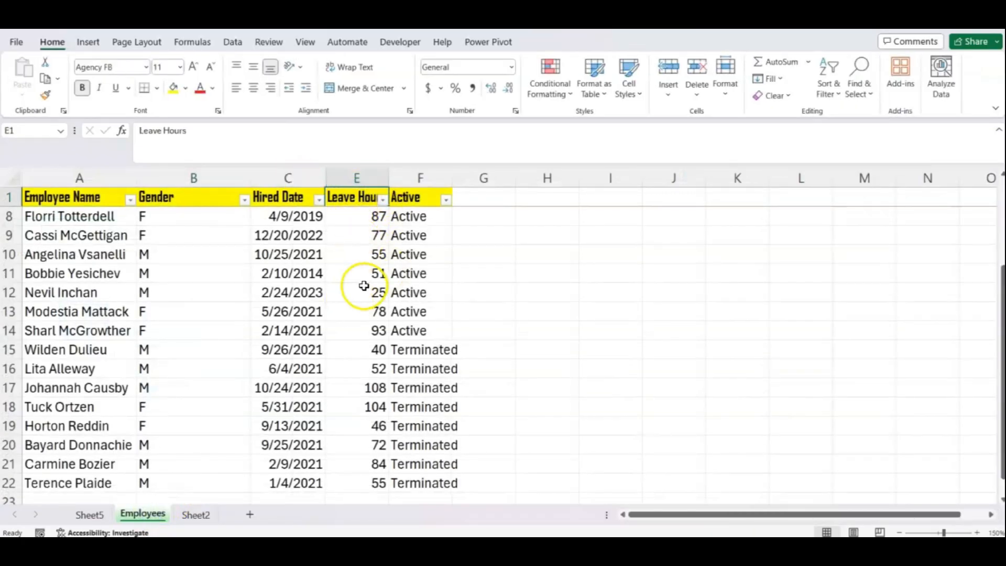
left_click(240, 136)
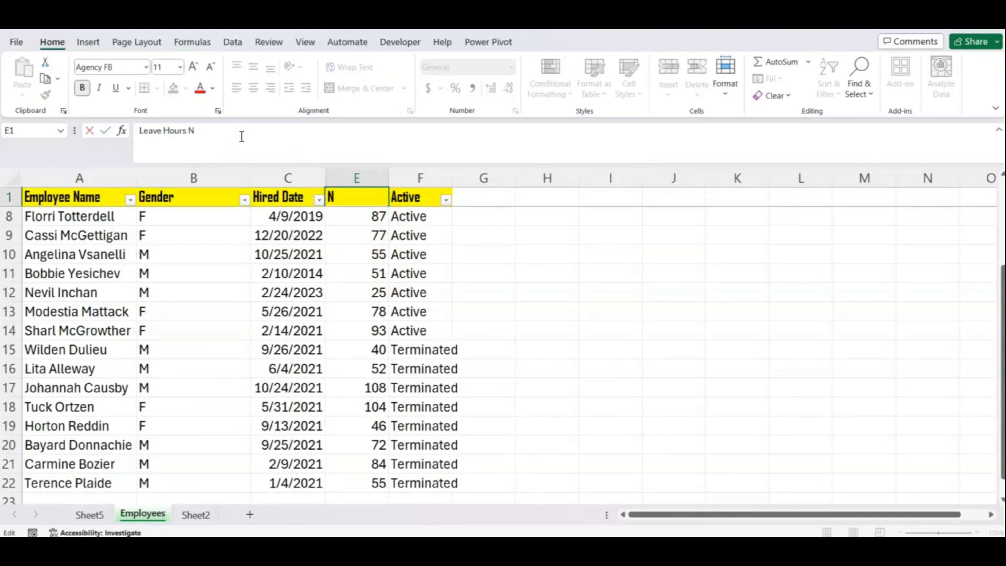
type("New")
key("Return")
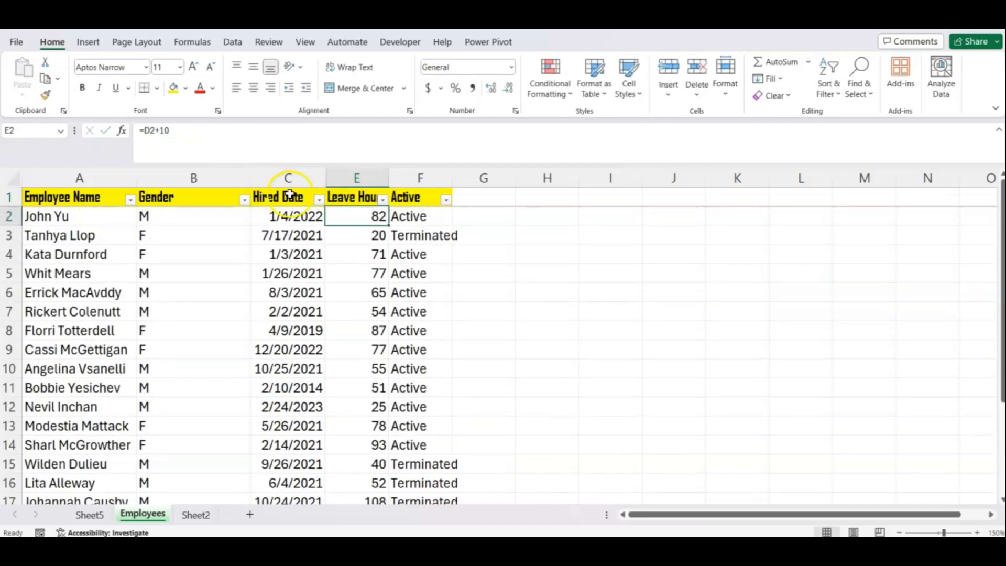
left_click(358, 198)
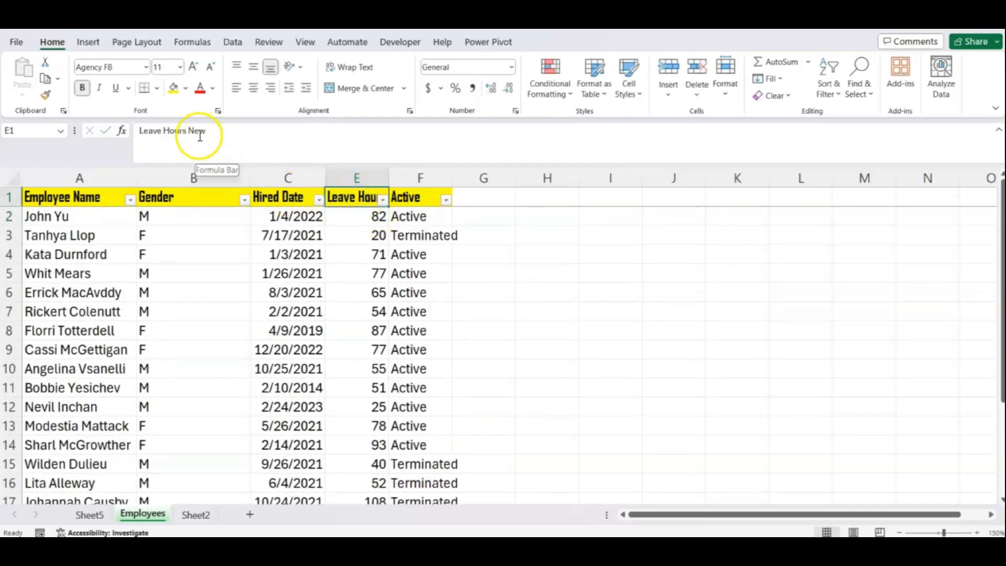
- Refresh the PivotTable on Sheet5 so its field list picks up the Leave Hours New header
left_click(96, 513)
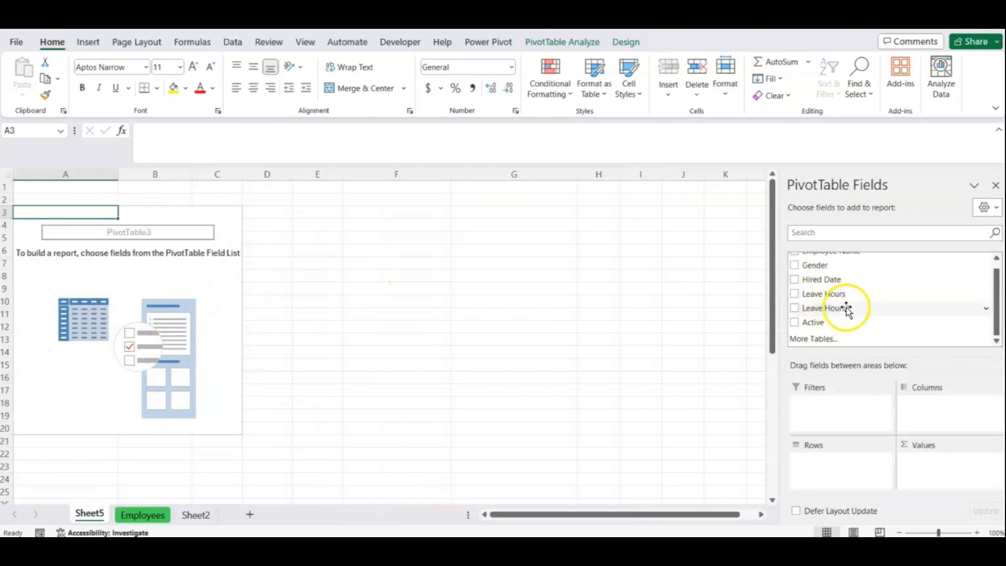
right_click(149, 282)
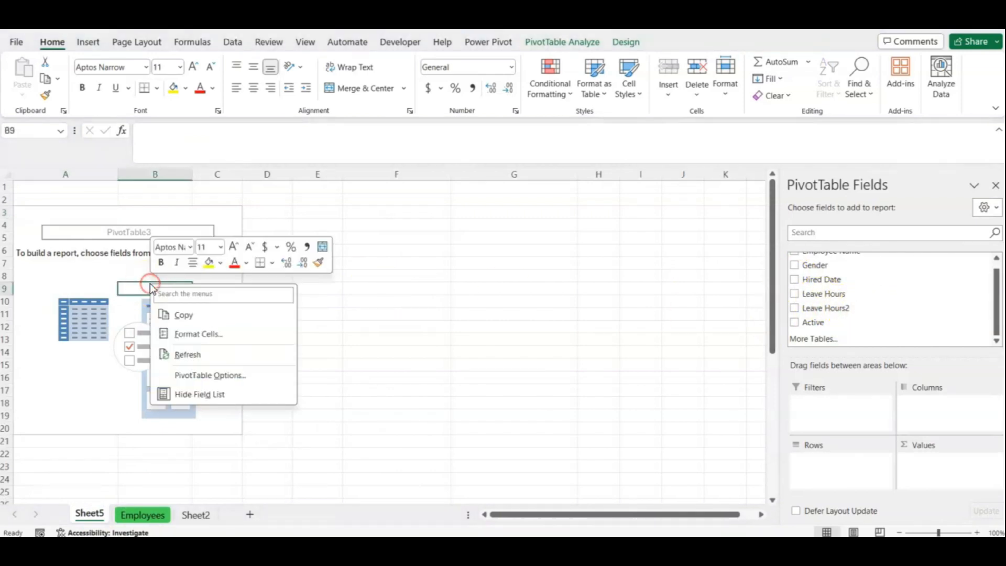
left_click(193, 353)
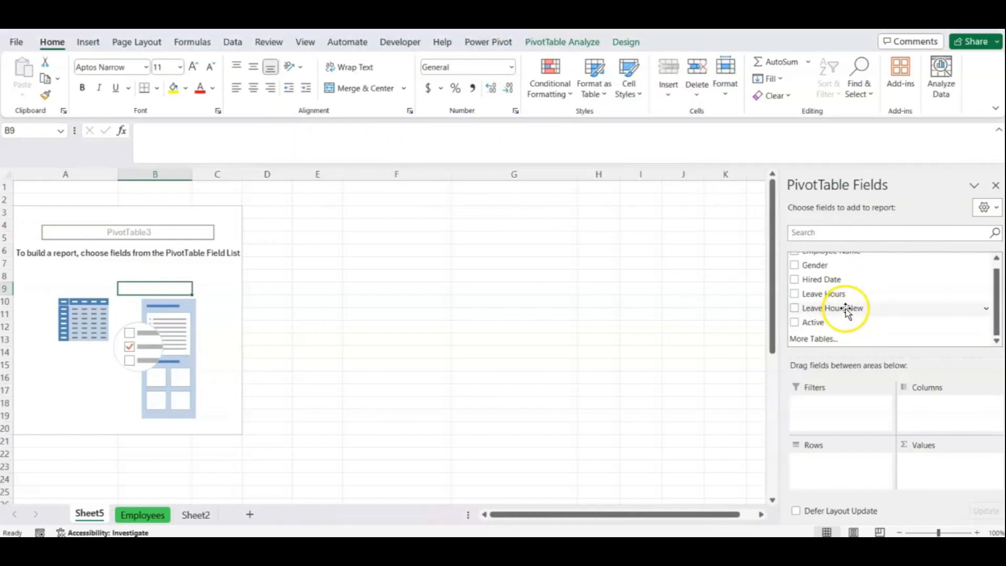
- Try Employee Name as the PivotTable's row field and remove it from the rows again
left_click_drag(847, 311, 938, 419)
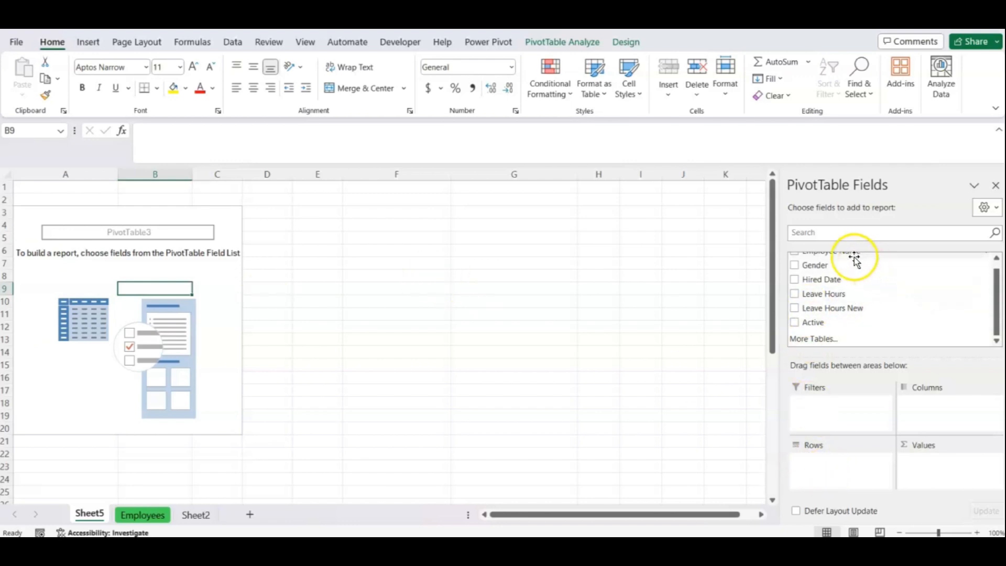
left_click_drag(852, 254, 851, 483)
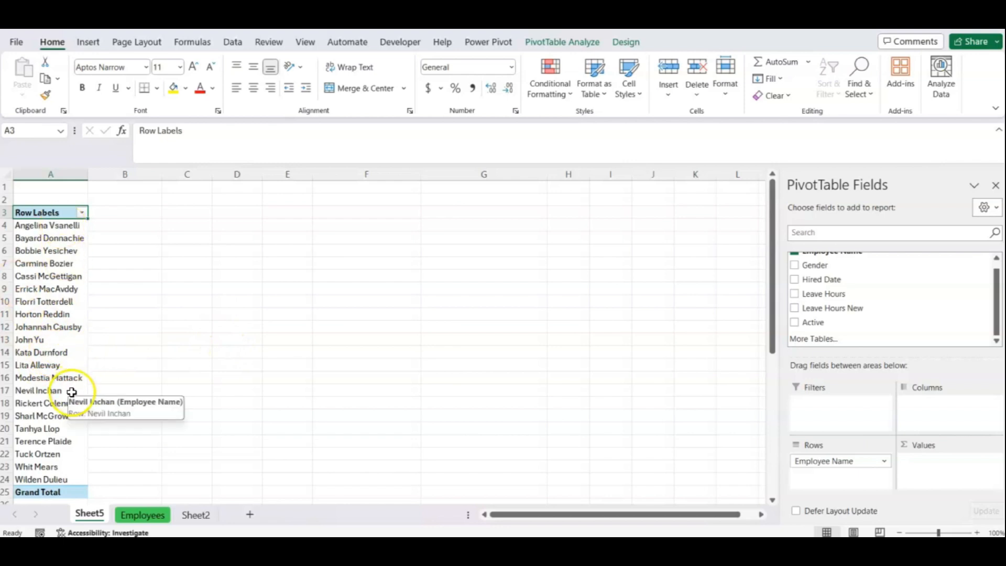
left_click_drag(824, 463, 708, 414)
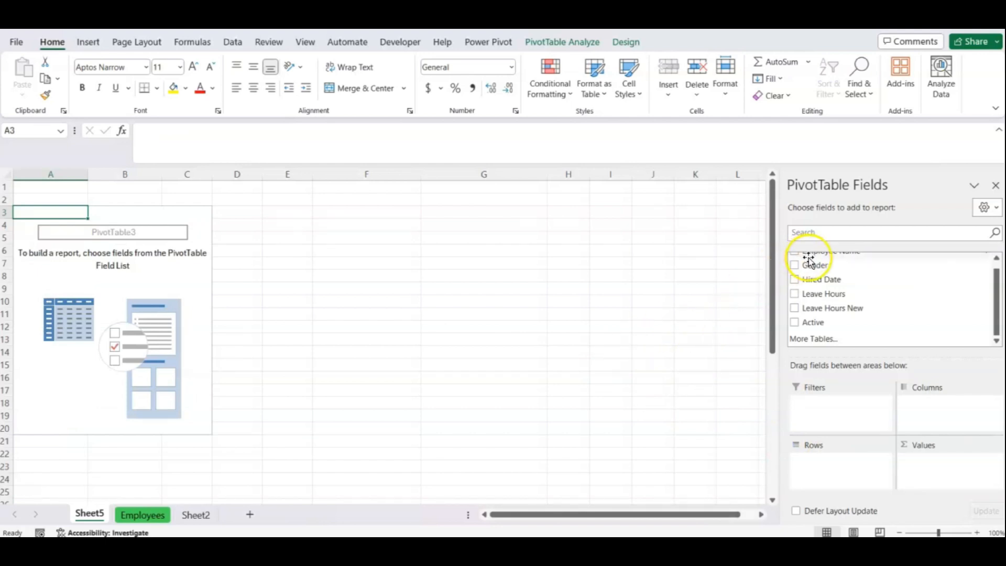
- Build the PivotTable with Gender as the row field and a count of Employee Name as the values
left_click_drag(811, 264, 823, 459)
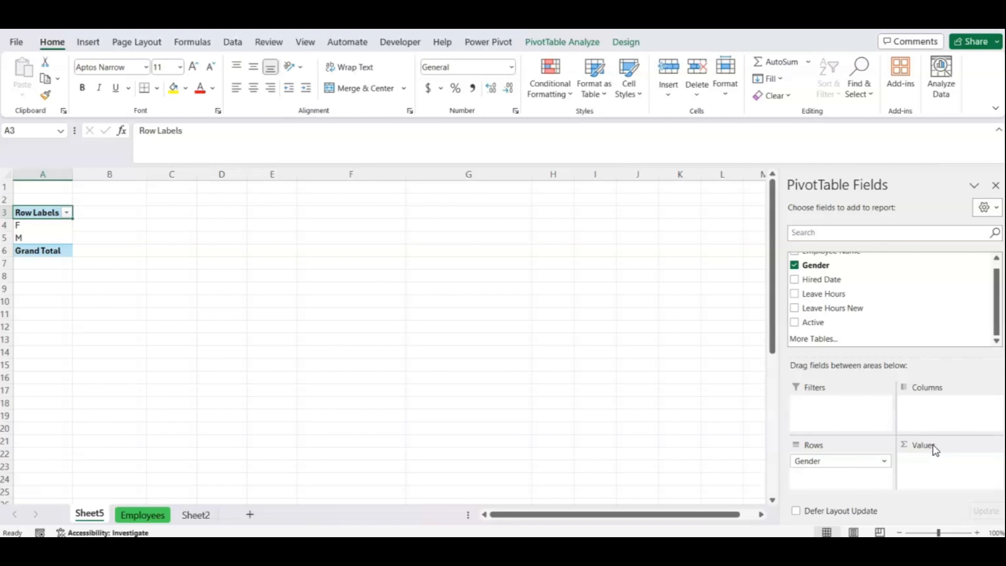
left_click_drag(849, 254, 932, 463)
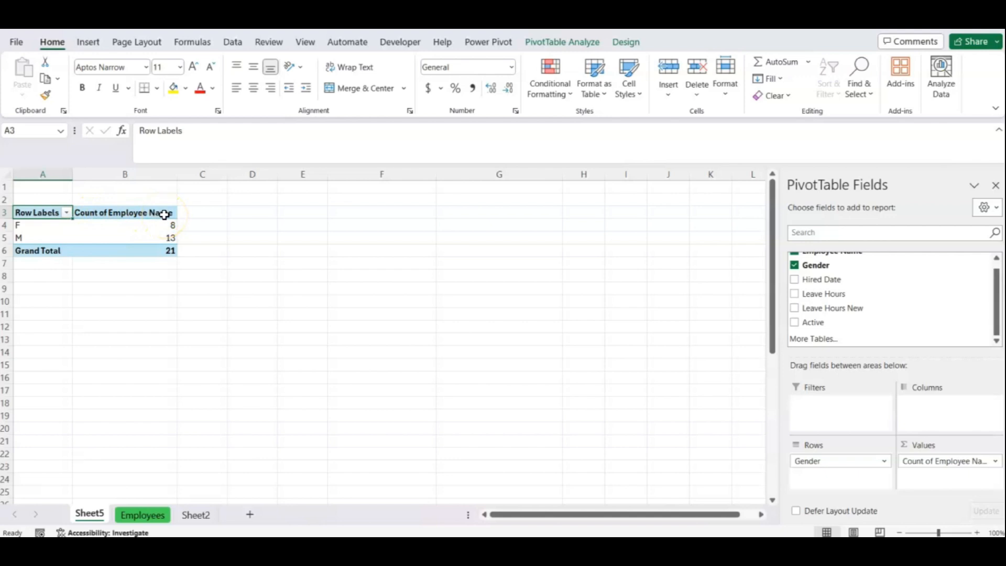
- Shorten the custom name of the Employee Name value field to Count
left_click(995, 461)
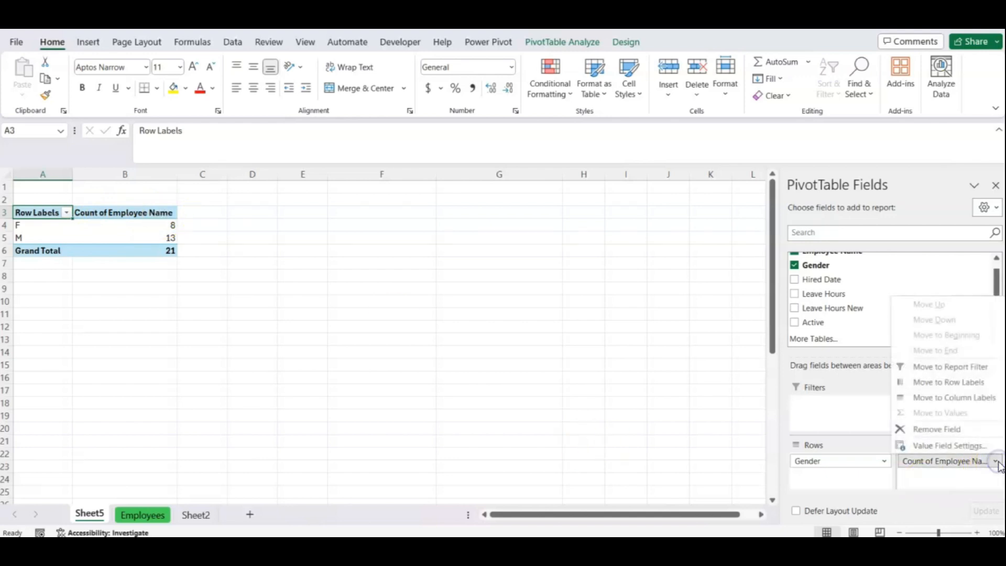
left_click(951, 446)
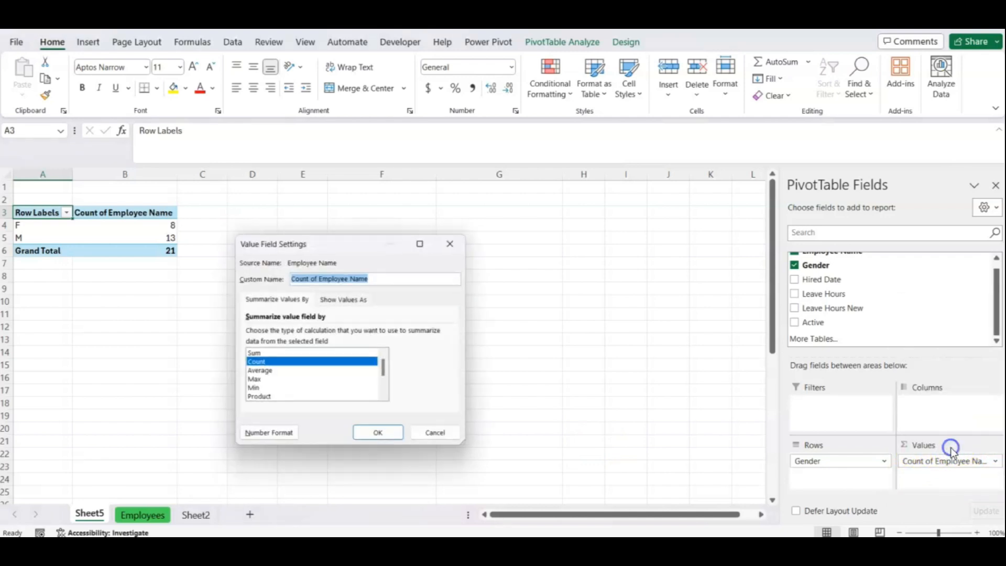
left_click(372, 277)
left_click_drag(373, 277, 333, 277)
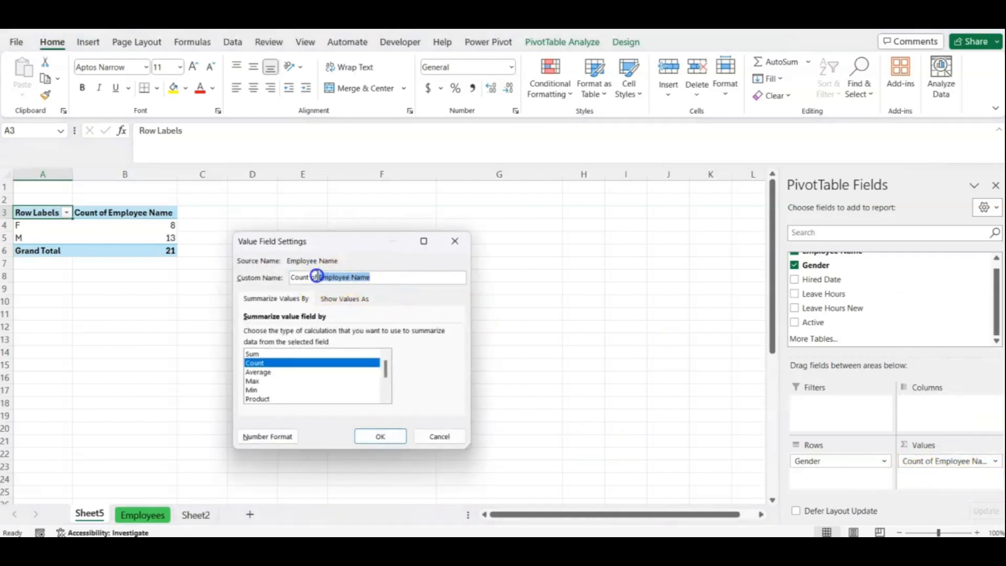
key("BackSpace")
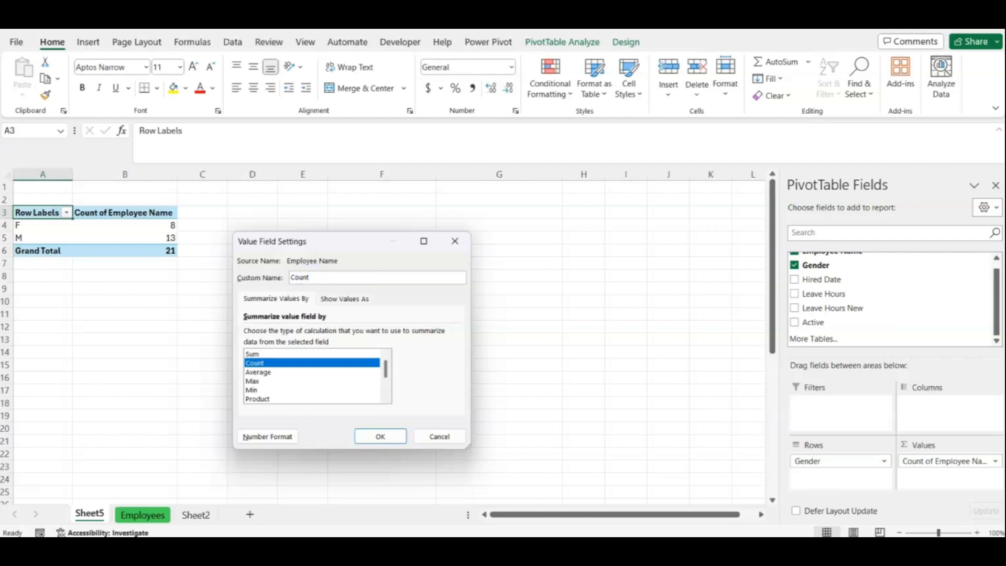
left_click(379, 436)
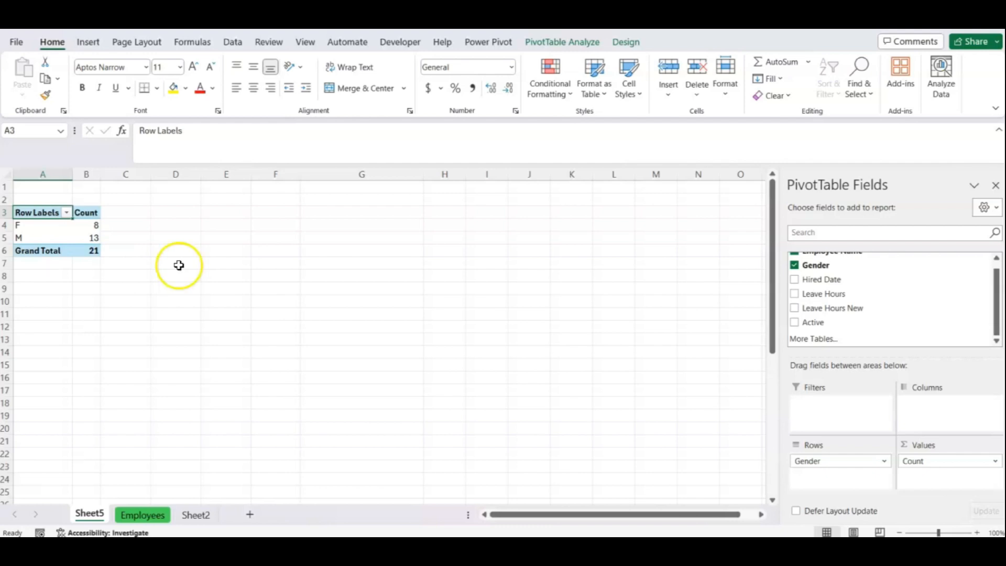
- Add Active as the PivotTable's column field and Employee Name as its report filter
left_click_drag(812, 324, 921, 409)
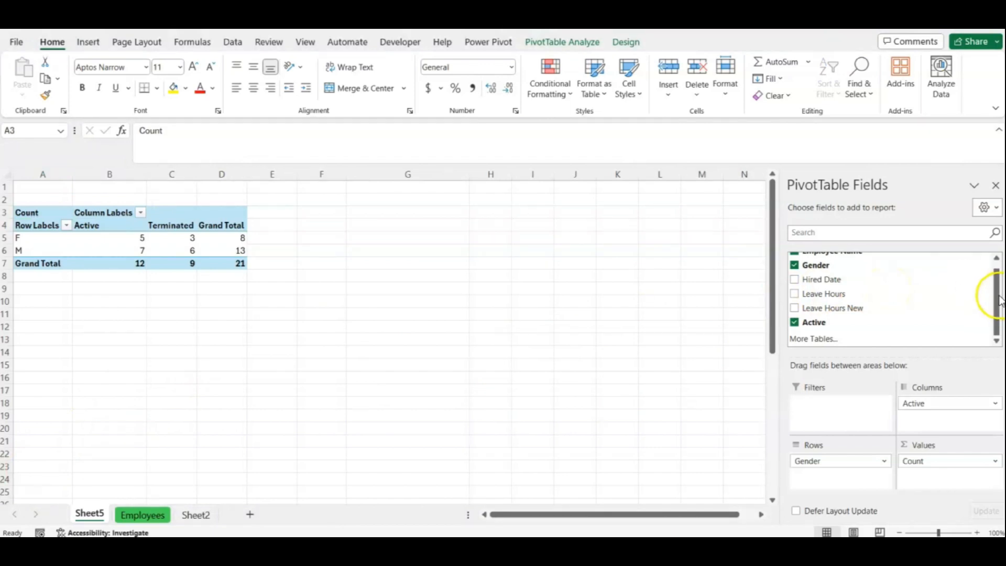
left_click(997, 293)
left_click_drag(997, 275, 996, 265)
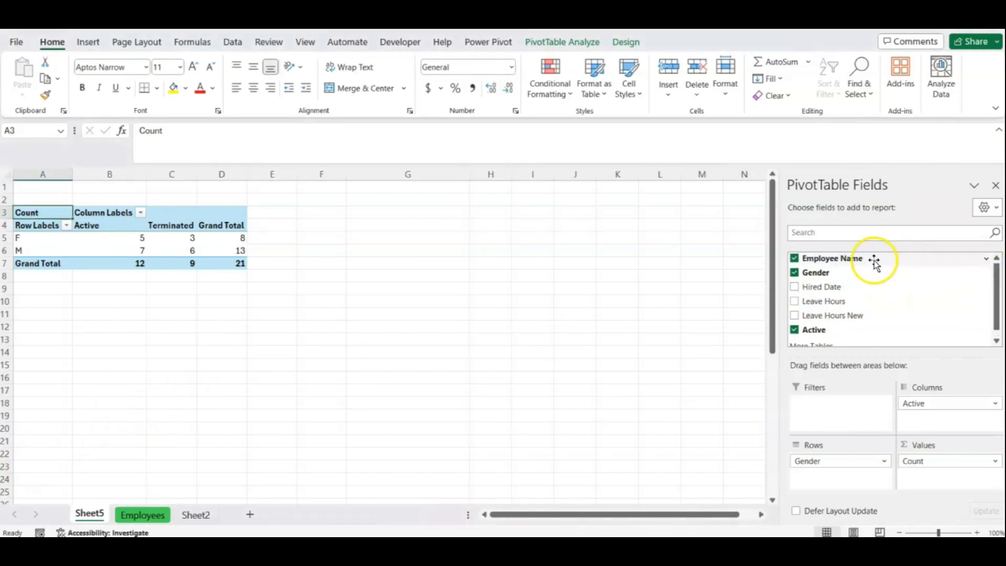
left_click_drag(875, 260, 842, 419)
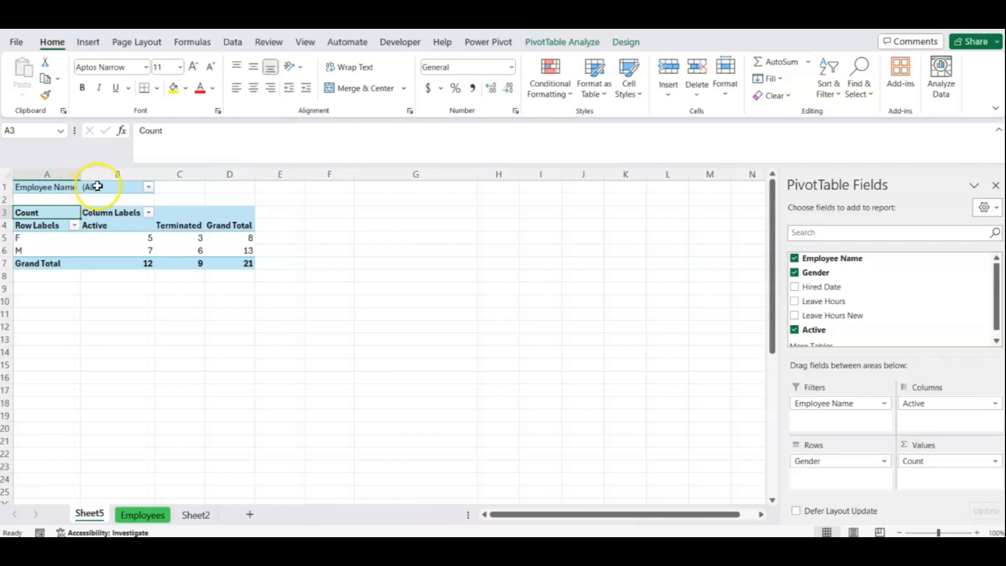
- Enable multiple selection in the Employee Name report filter and exclude three employees from the PivotTable
left_click(148, 187)
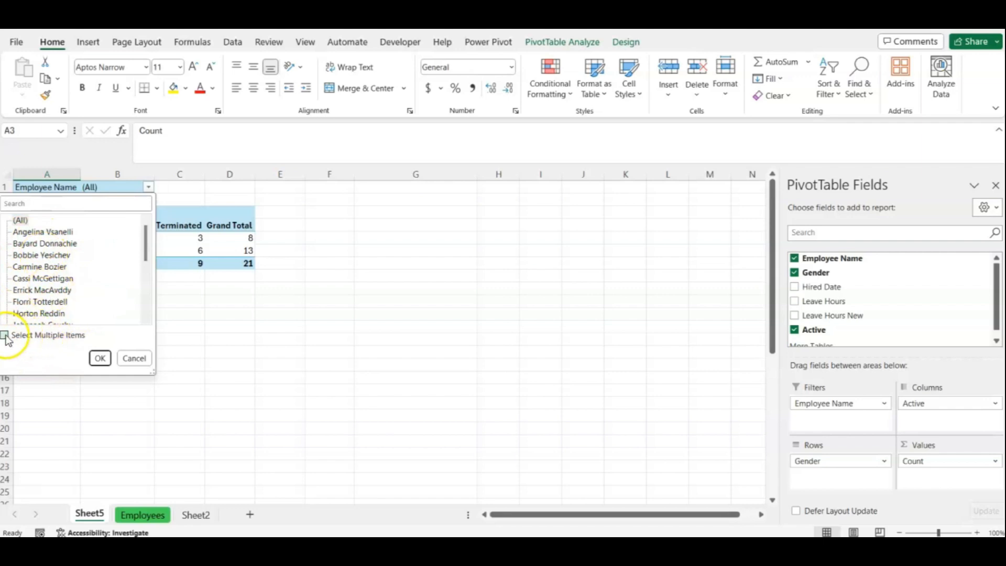
left_click(38, 335)
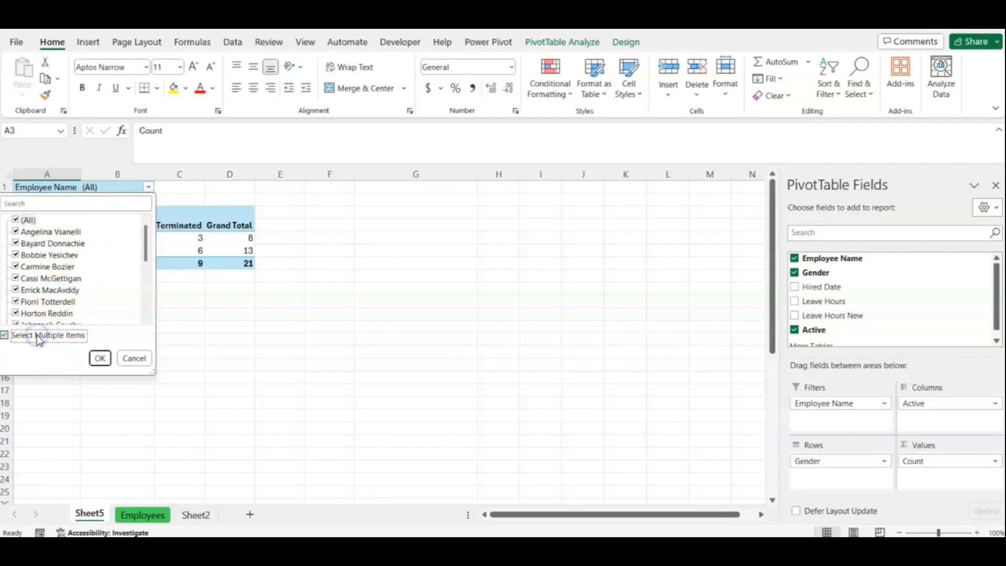
left_click(39, 236)
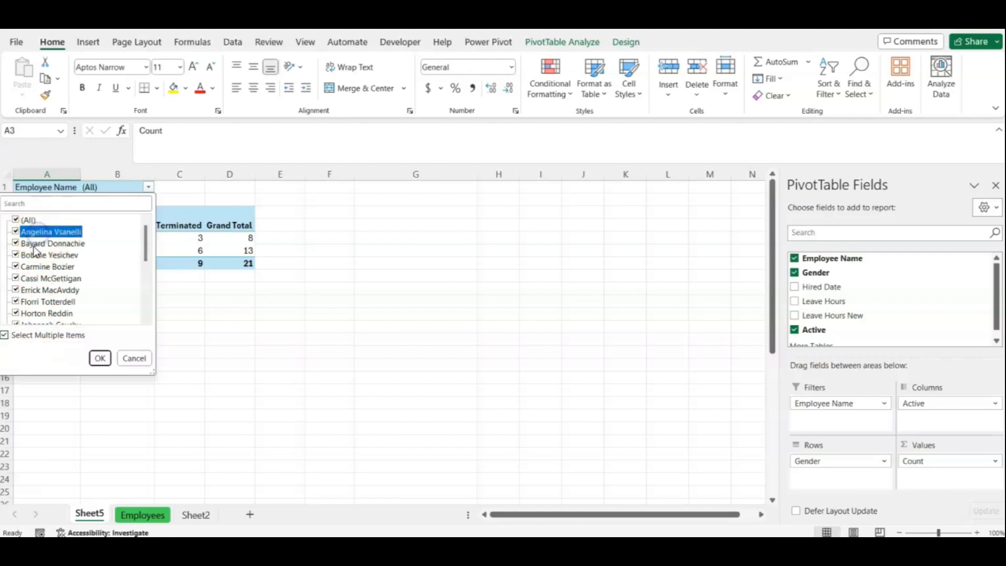
left_click(15, 233)
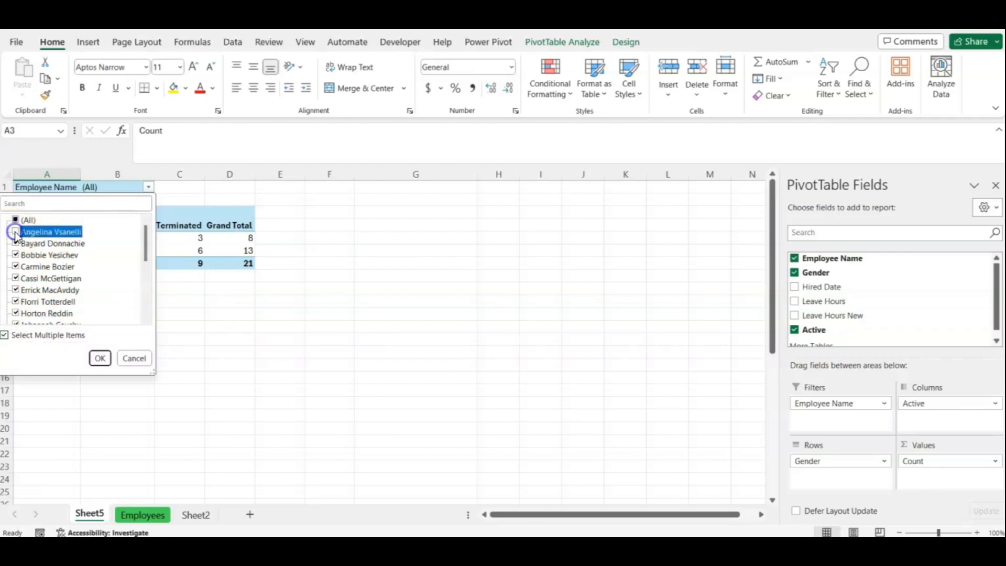
left_click(15, 278)
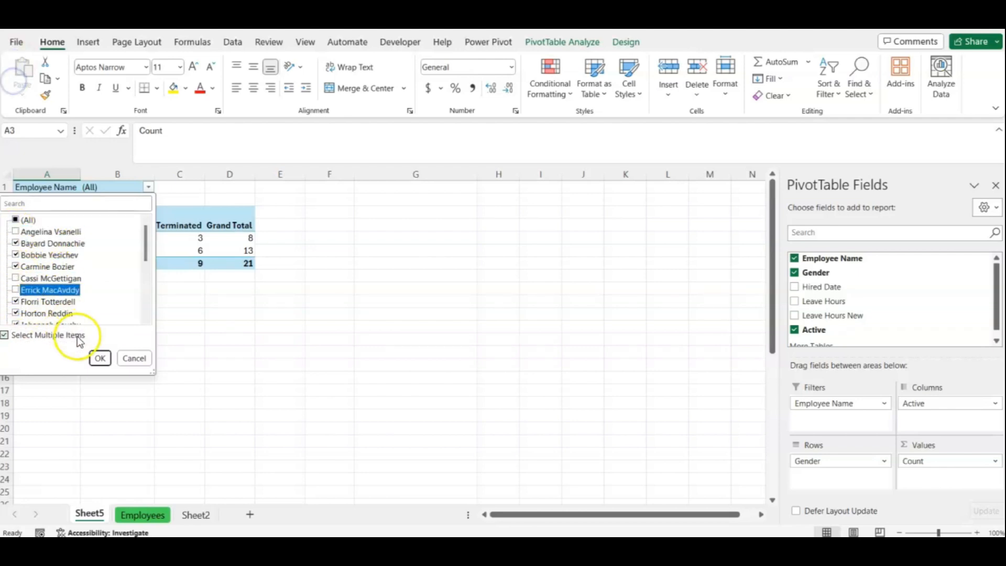
left_click(99, 357)
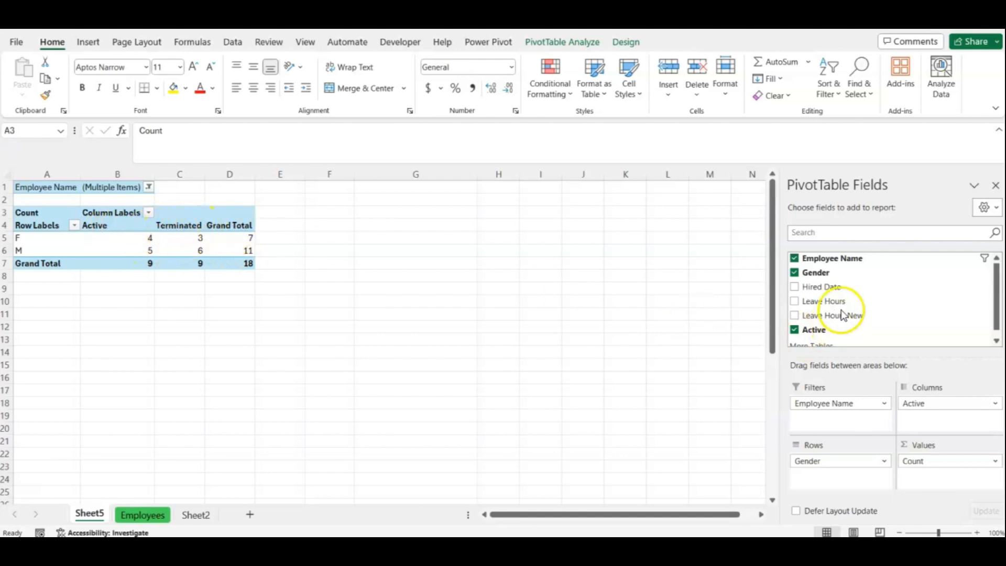
- Add the sum of Leave Hours New to the PivotTable values and reset the Employee Name filter to all employees
left_click_drag(839, 315, 933, 478)
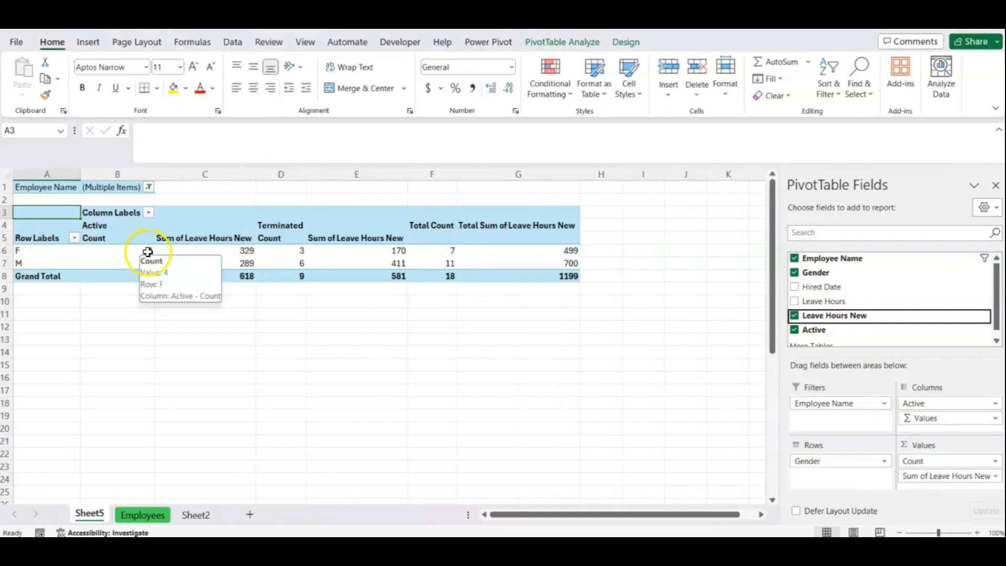
left_click(150, 187)
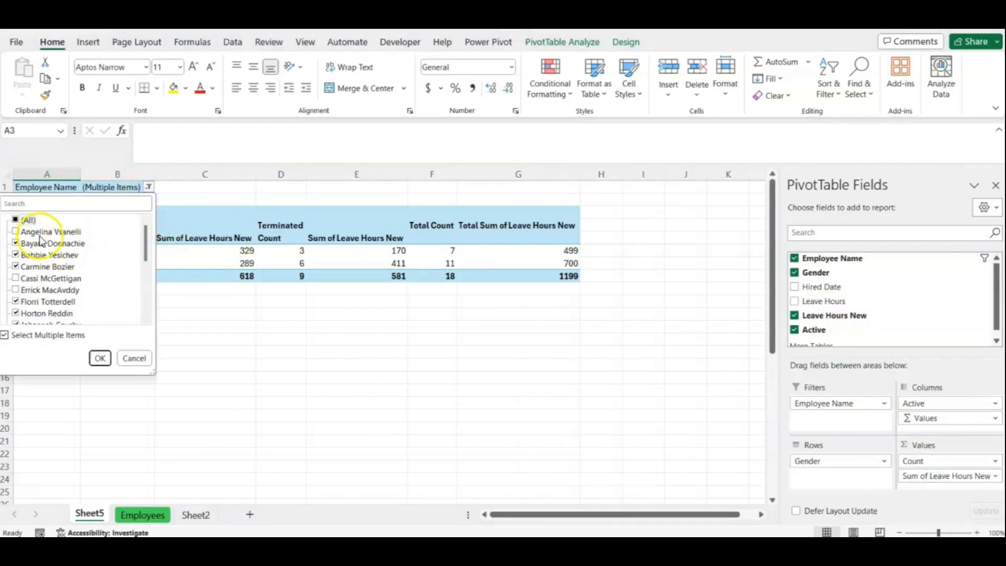
left_click(28, 220)
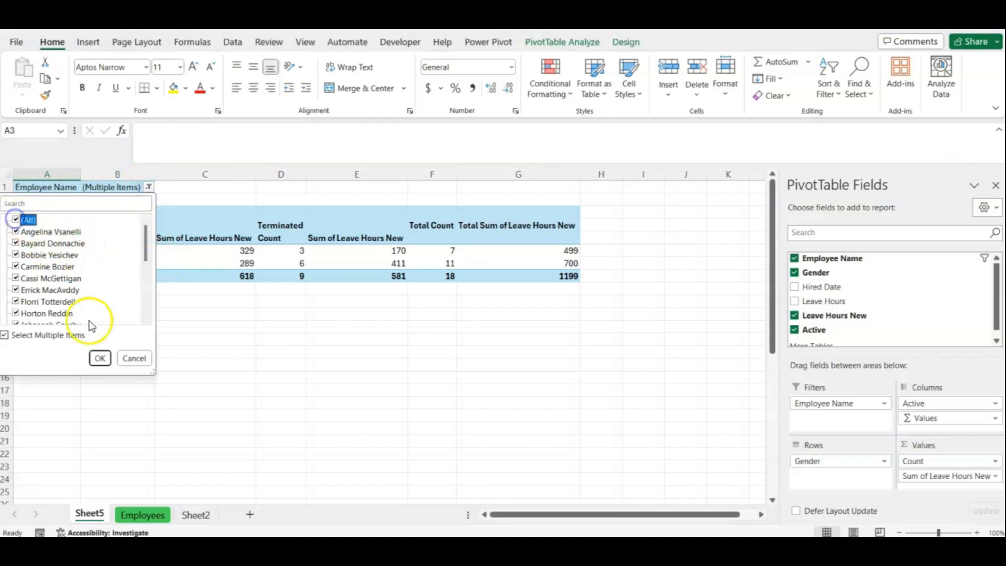
left_click(99, 358)
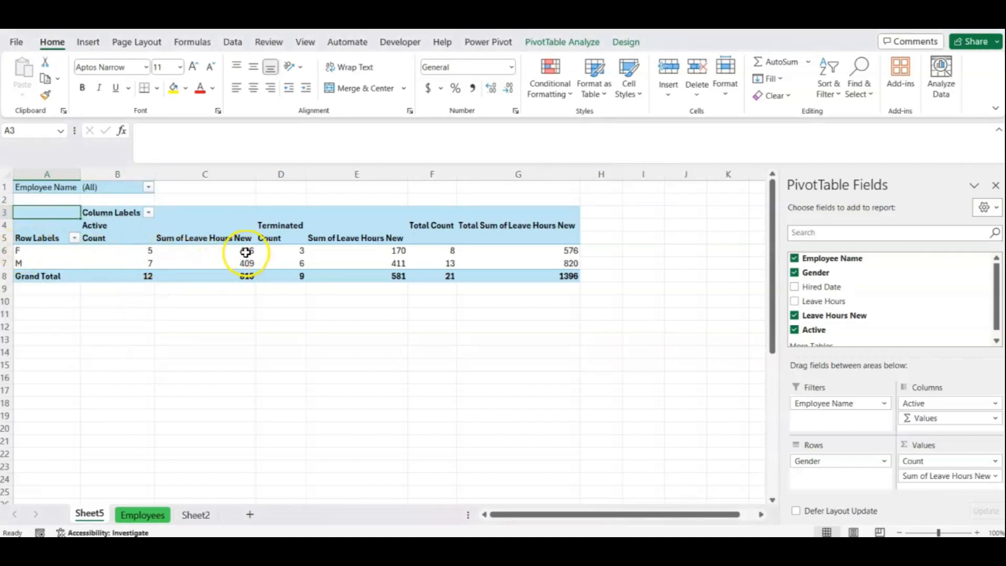
mouse_move(248, 252)
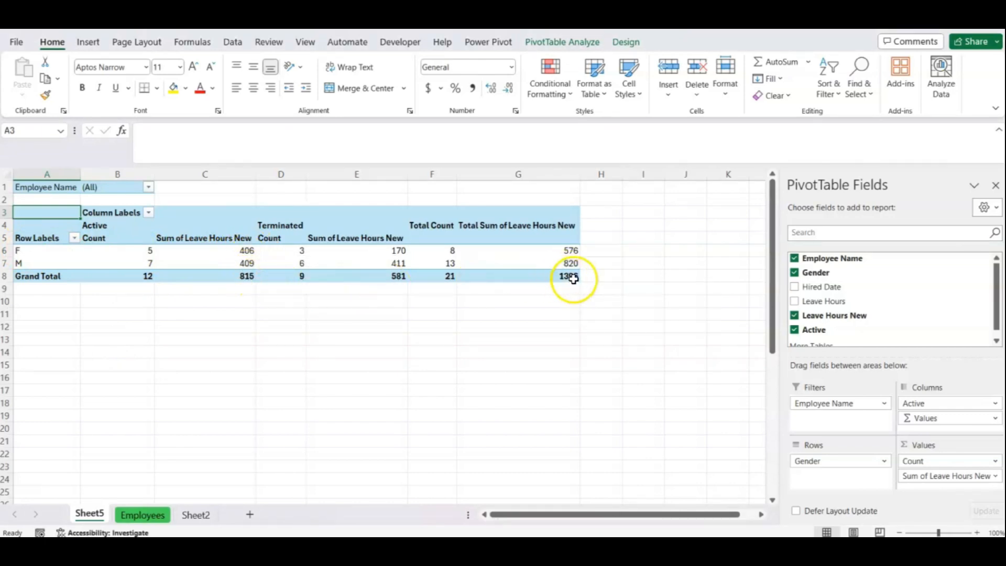
mouse_move(571, 279)
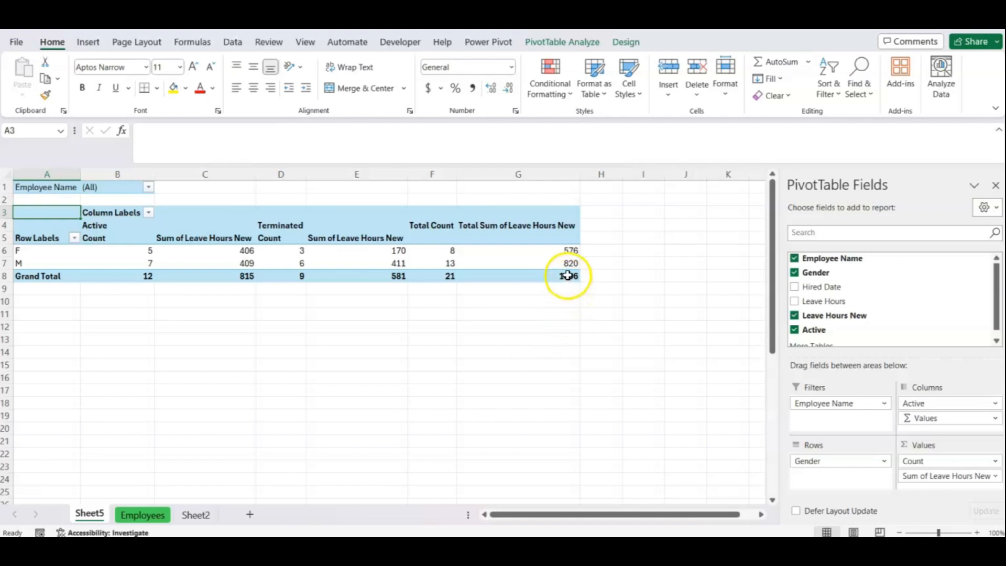
- Format the Sum of Leave Hours New value field as Number with 0 decimal places and a 1000 separator
left_click(995, 476)
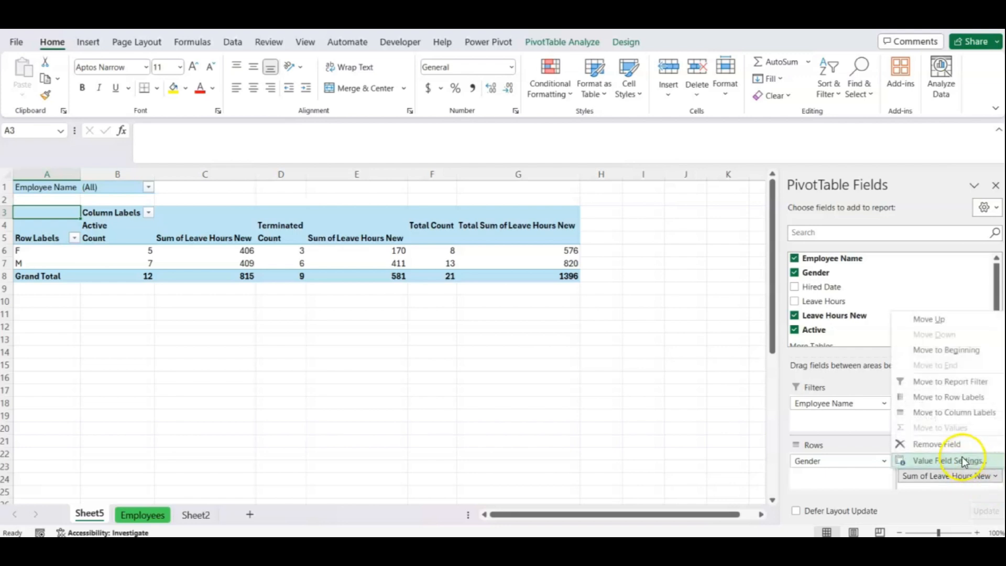
left_click(961, 459)
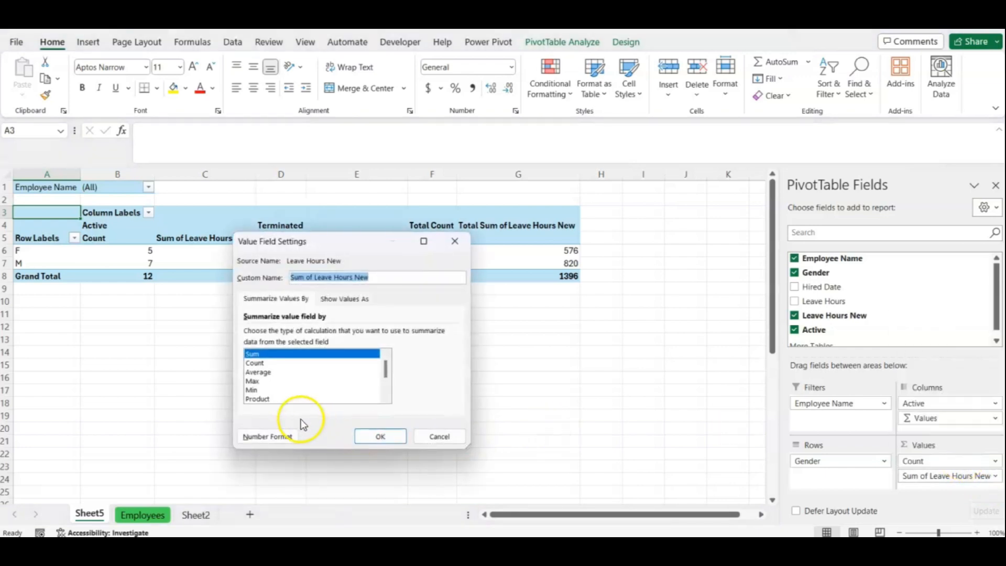
left_click(265, 435)
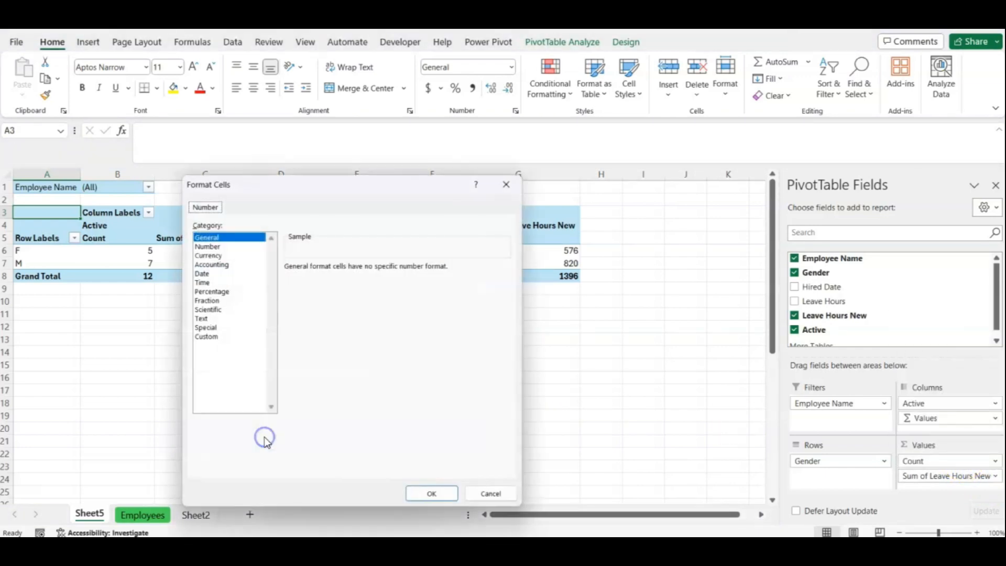
left_click(207, 246)
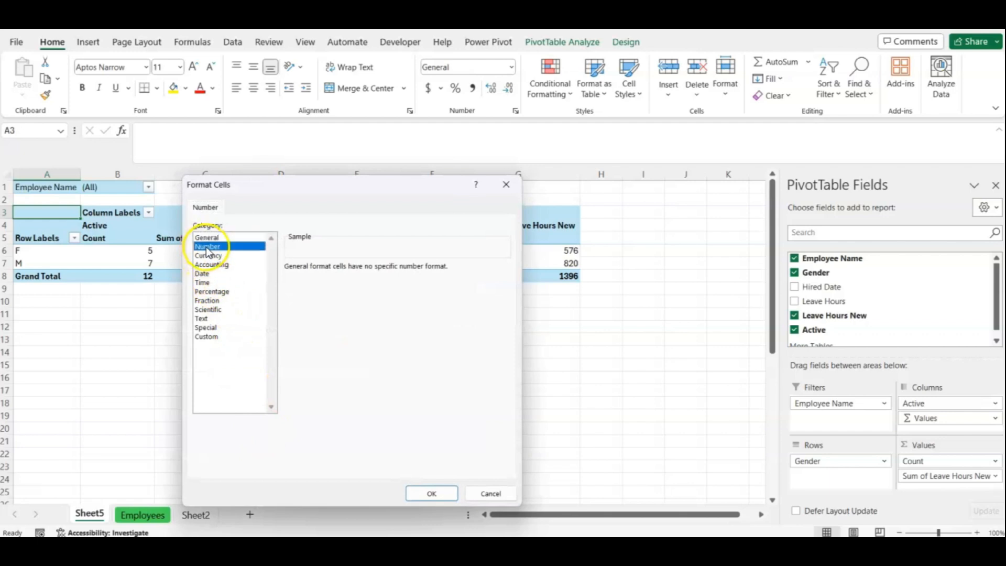
left_click_drag(275, 188, 213, 187)
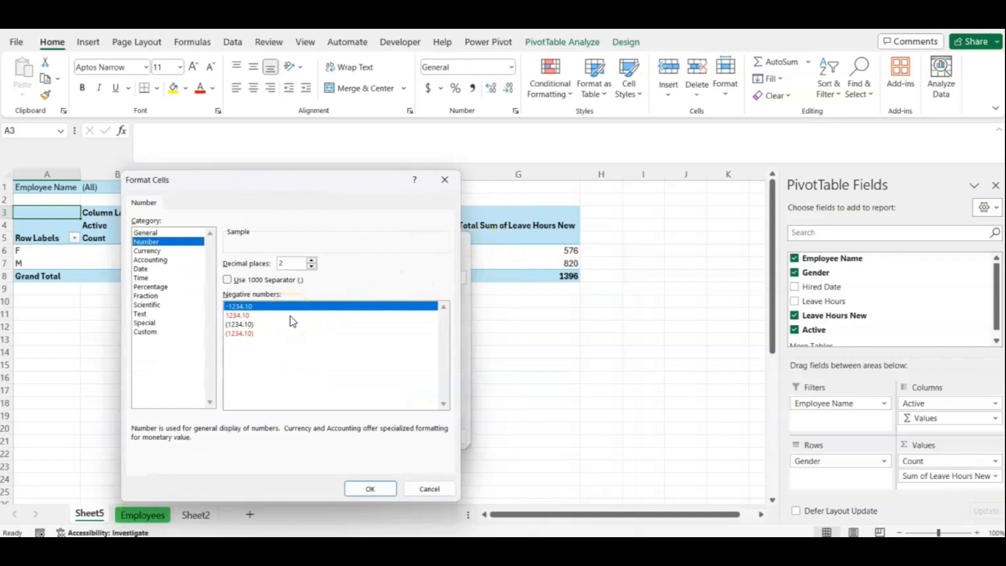
left_click(284, 262)
left_click(311, 266)
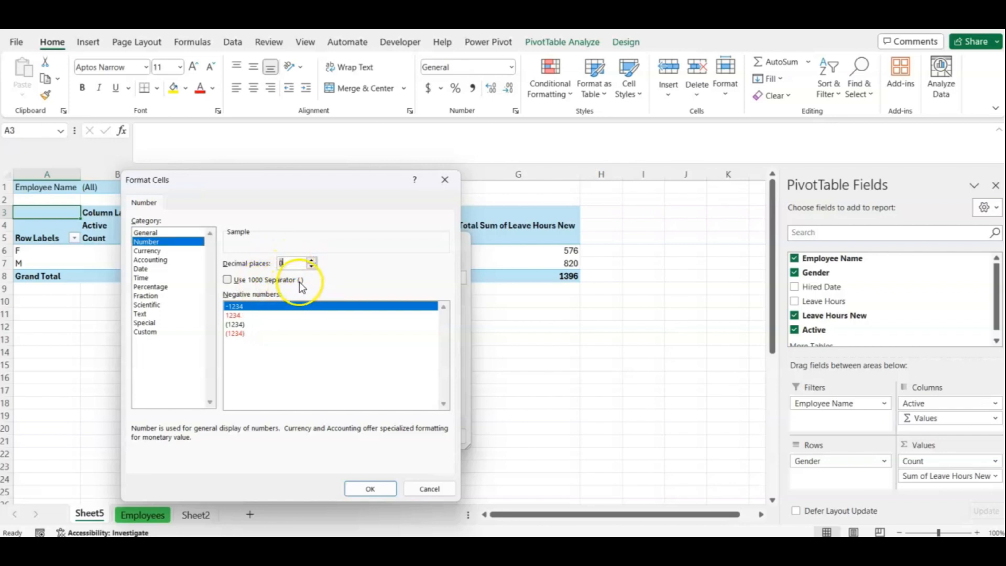
left_click(228, 282)
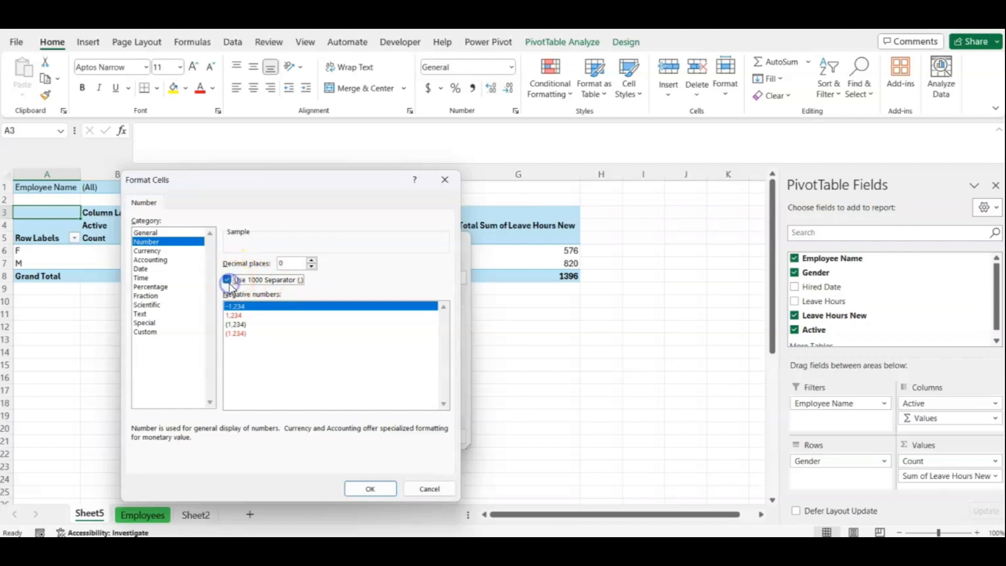
left_click(369, 487)
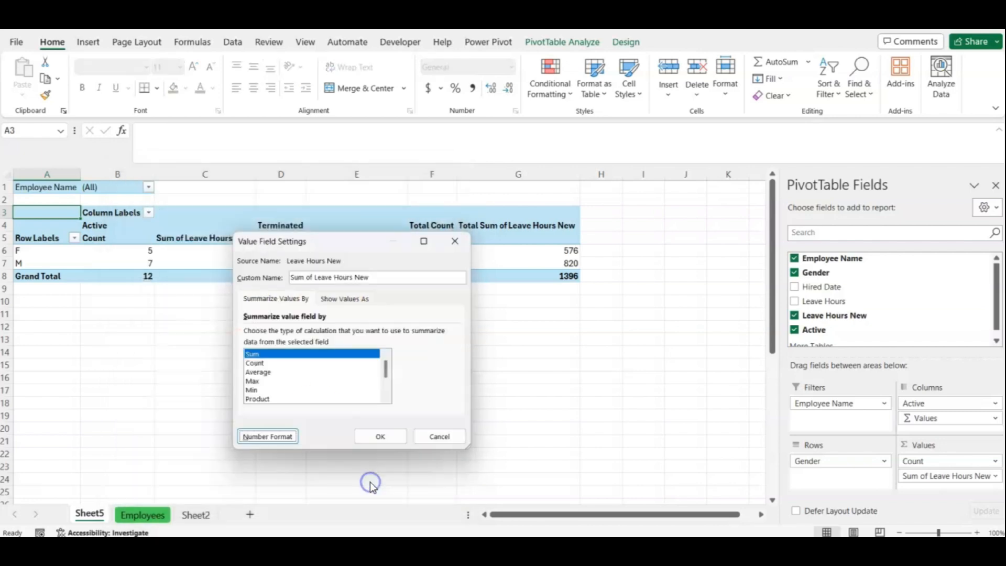
left_click(380, 440)
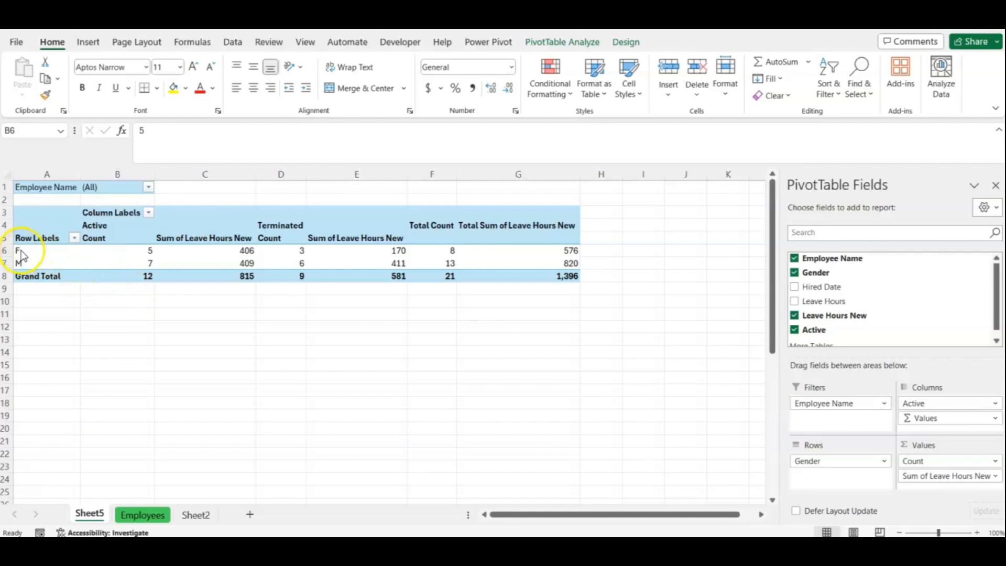
- Drill down into the active female count on a new sheet, compare its records with the Employees sheet, and return to the PivotTable
double_click(148, 250)
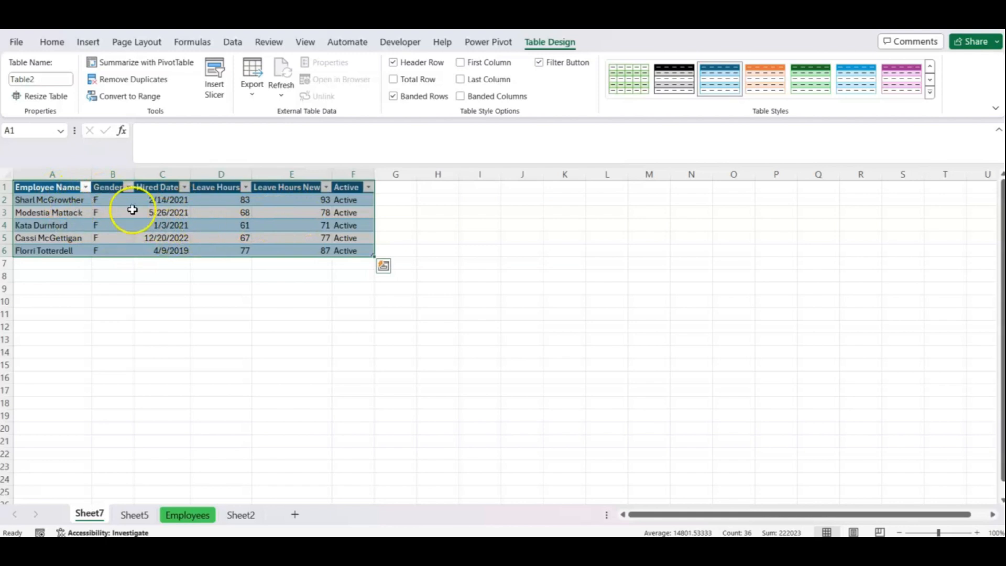
left_click(188, 514)
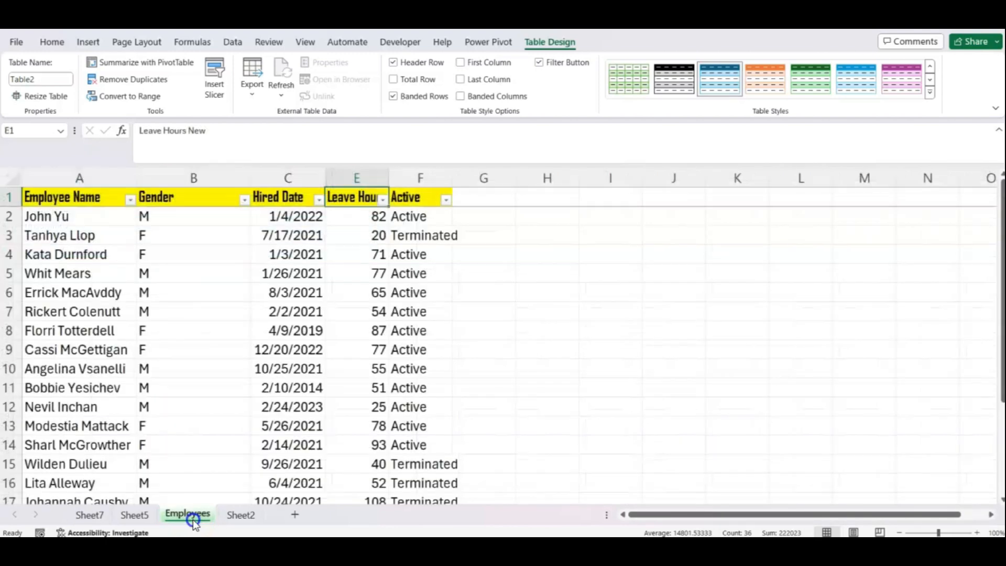
left_click(90, 515)
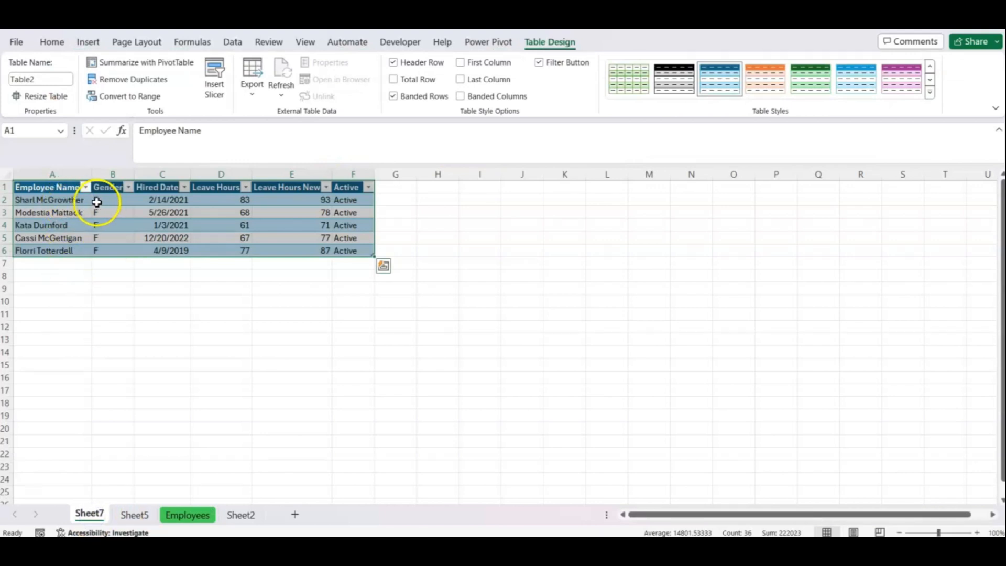
left_click_drag(96, 202, 101, 250)
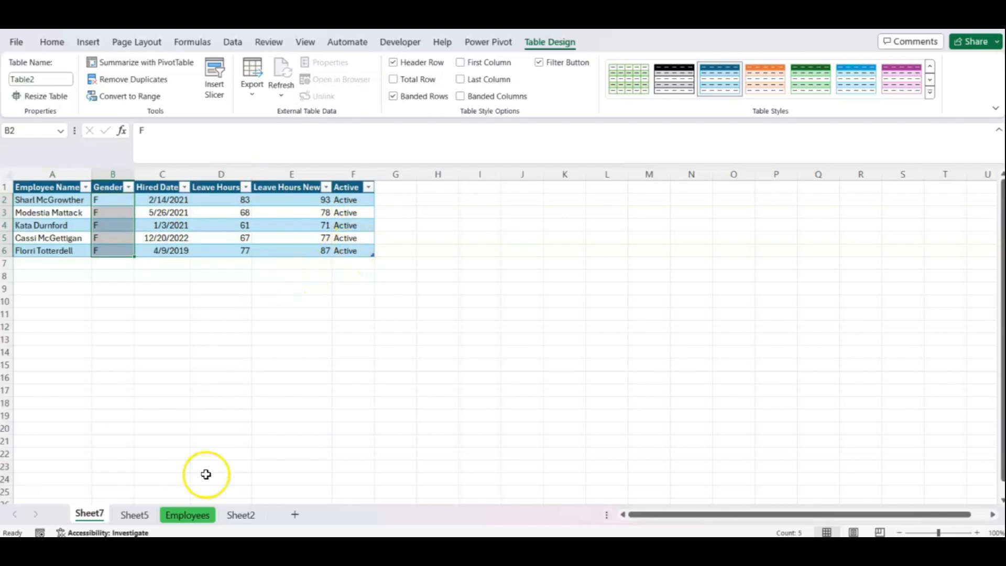
left_click(189, 515)
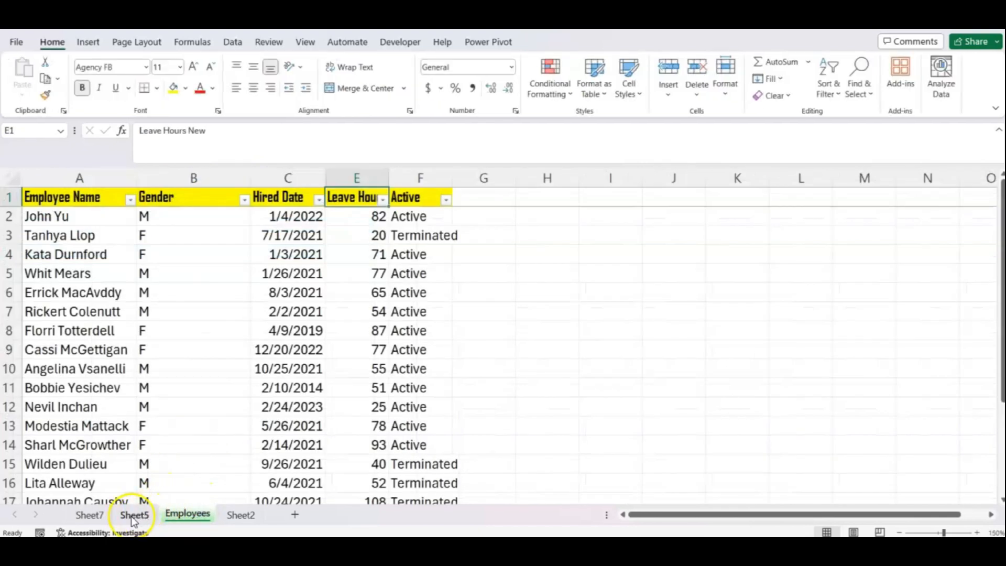
left_click(88, 513)
left_click(127, 518)
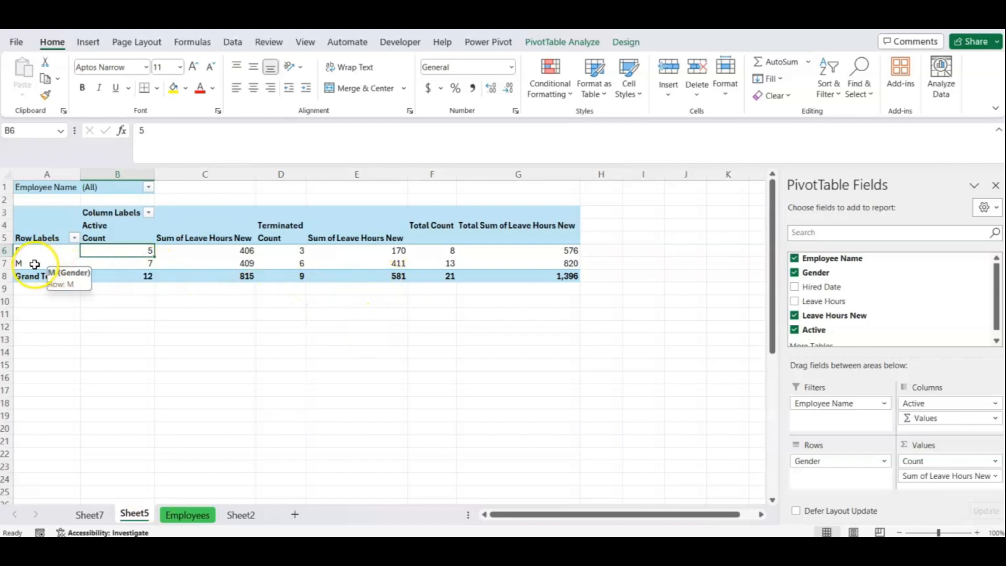
- Drill down into the active male count, review the gender values of the extracted records, and return to the PivotTable
double_click(143, 266)
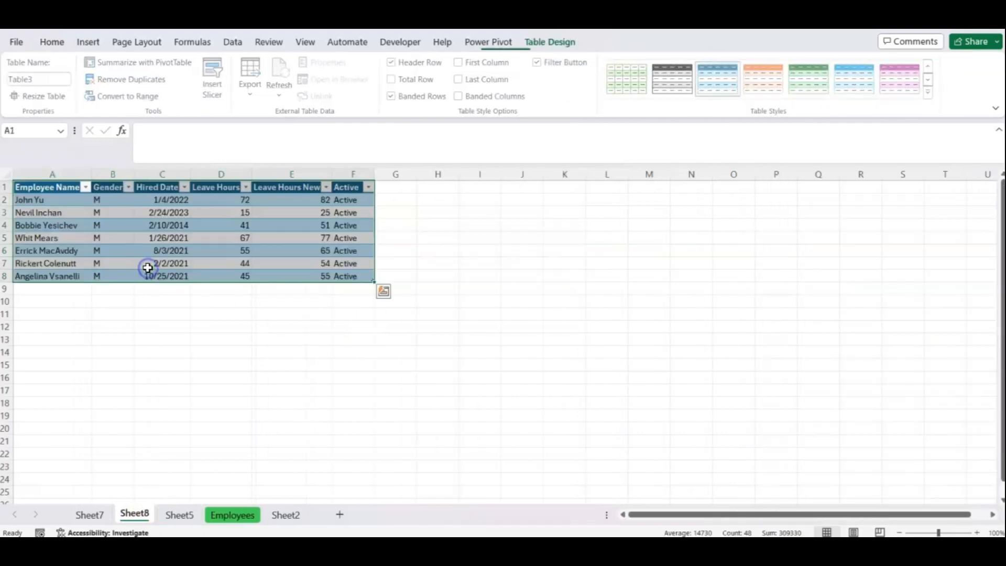
left_click_drag(105, 201, 111, 274)
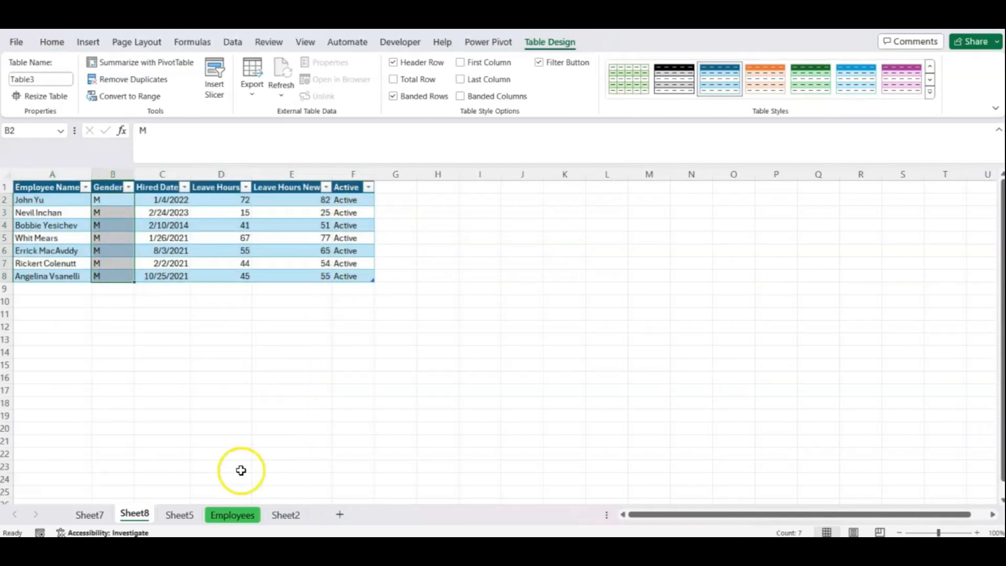
left_click(179, 514)
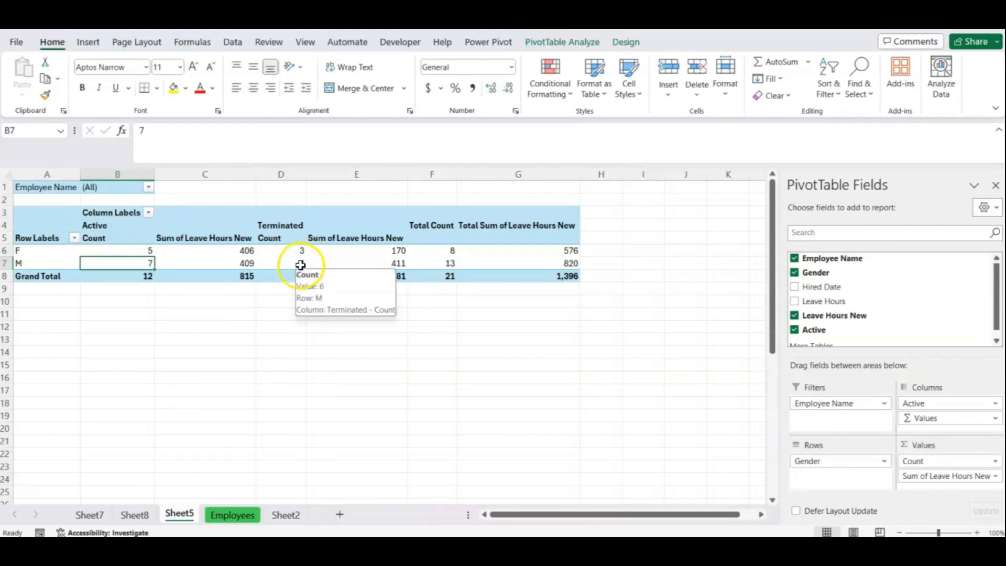
- Drill down into the terminated male count on a new sheet and return to the PivotTable
double_click(300, 265)
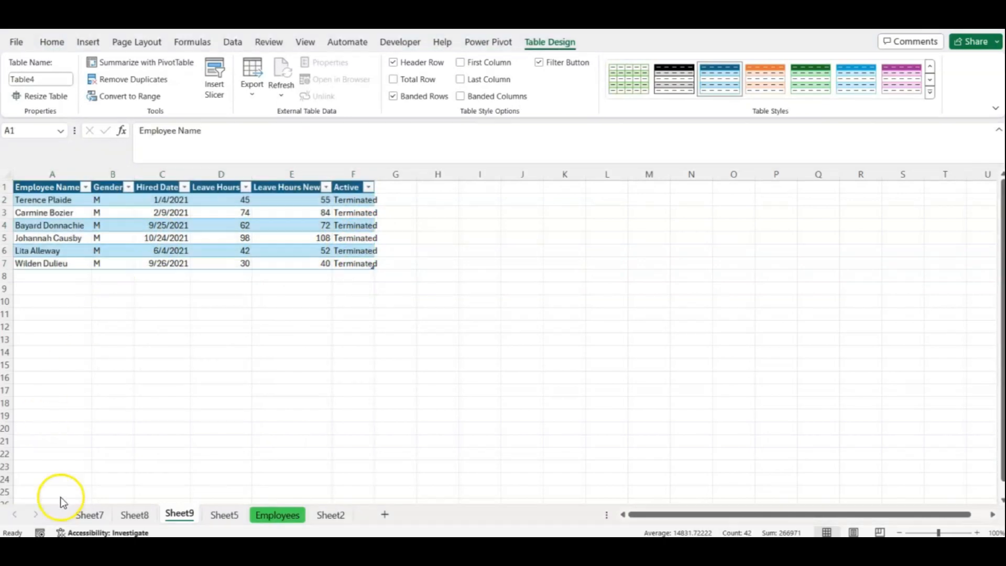
left_click(224, 518)
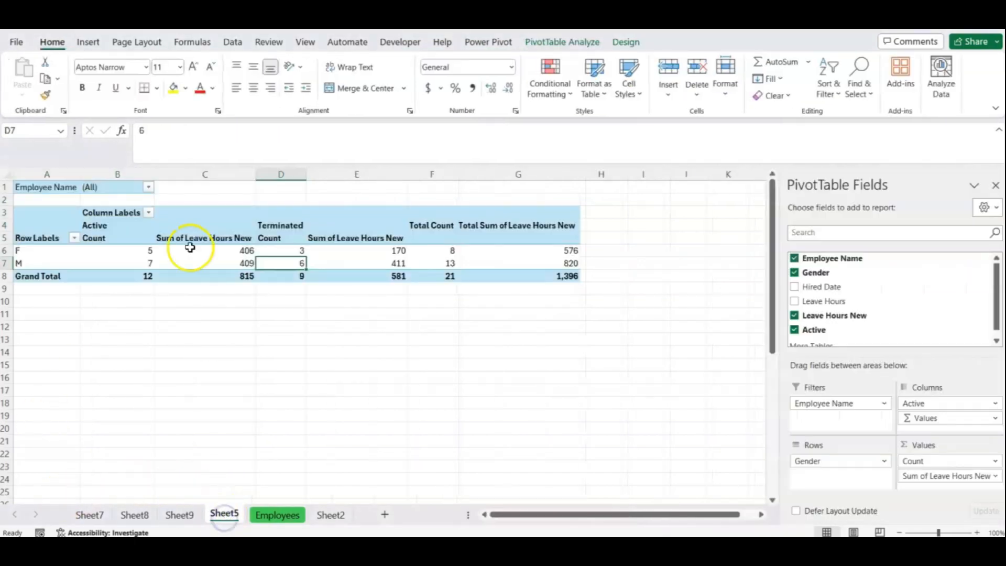
- Apply the Pink, Pivot Style Light 20 style to the PivotTable
left_click(224, 251)
left_click(411, 242)
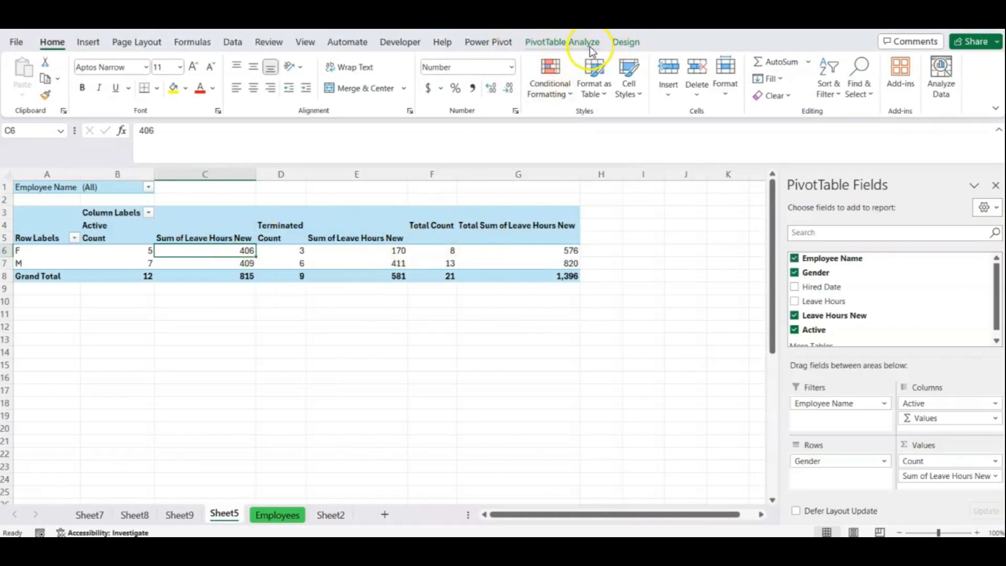
left_click(626, 44)
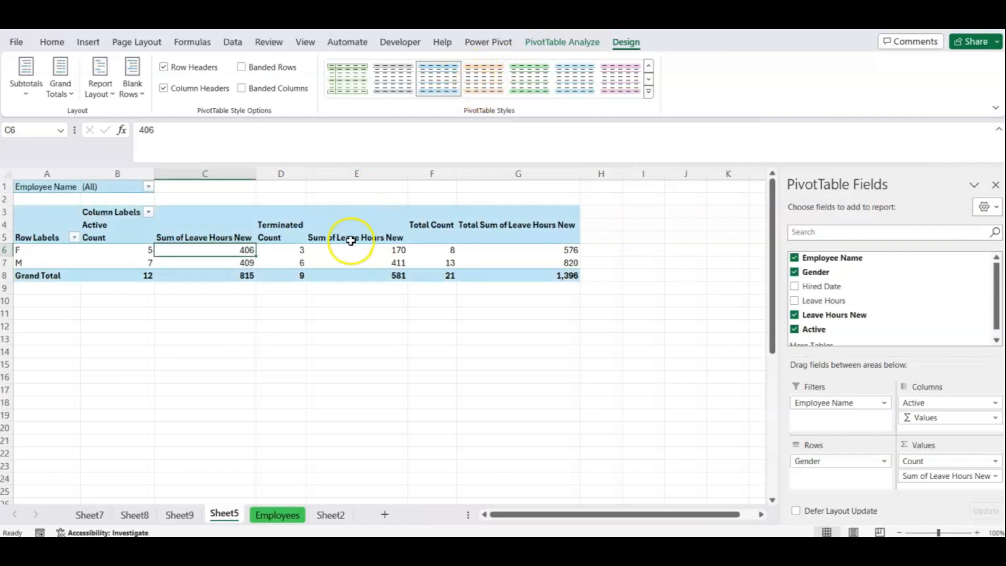
left_click(526, 82)
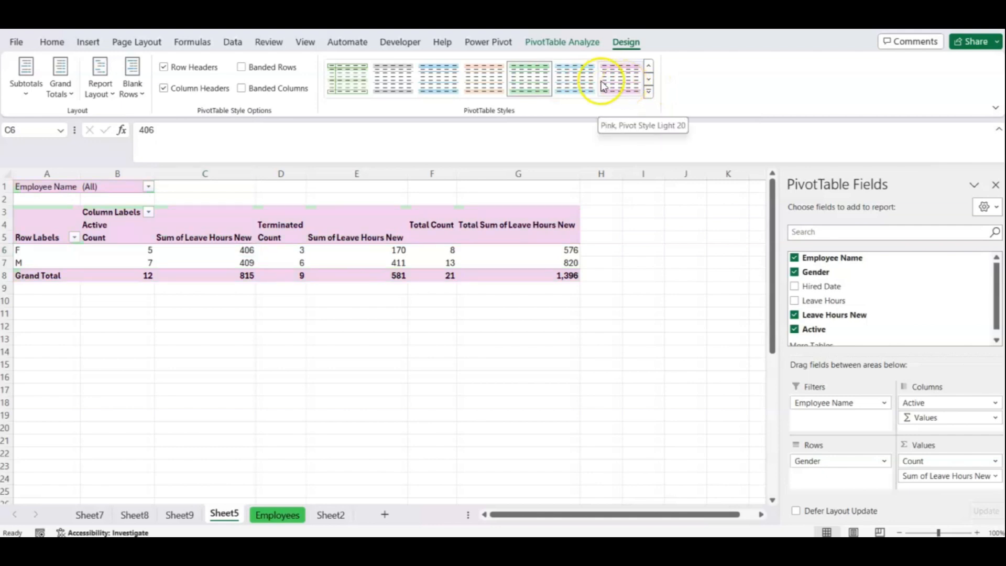
left_click(631, 87)
left_click(630, 86)
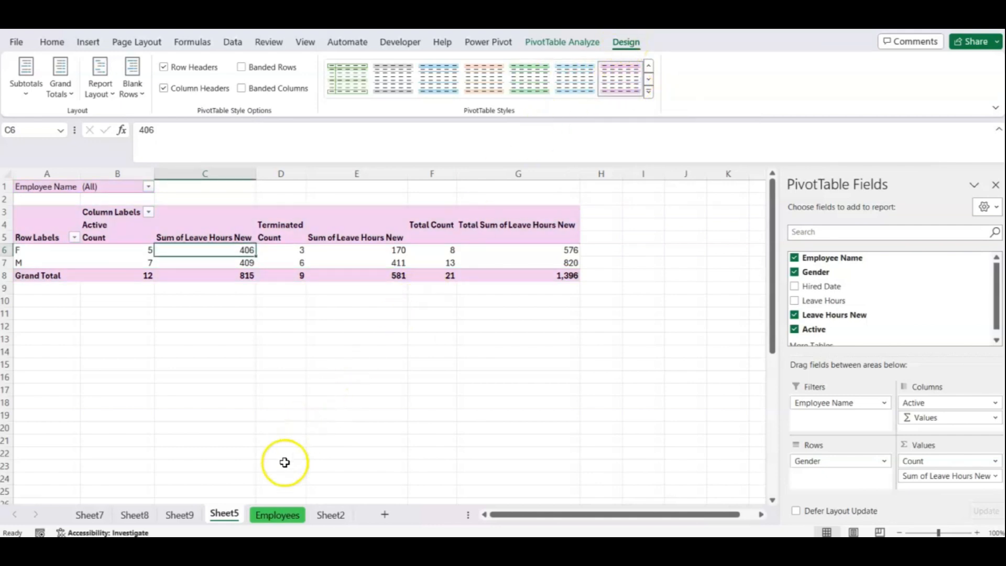
- Set up an Equal To highlight rule for the value Active on cells F2:F22 of the Employees sheet
left_click(277, 515)
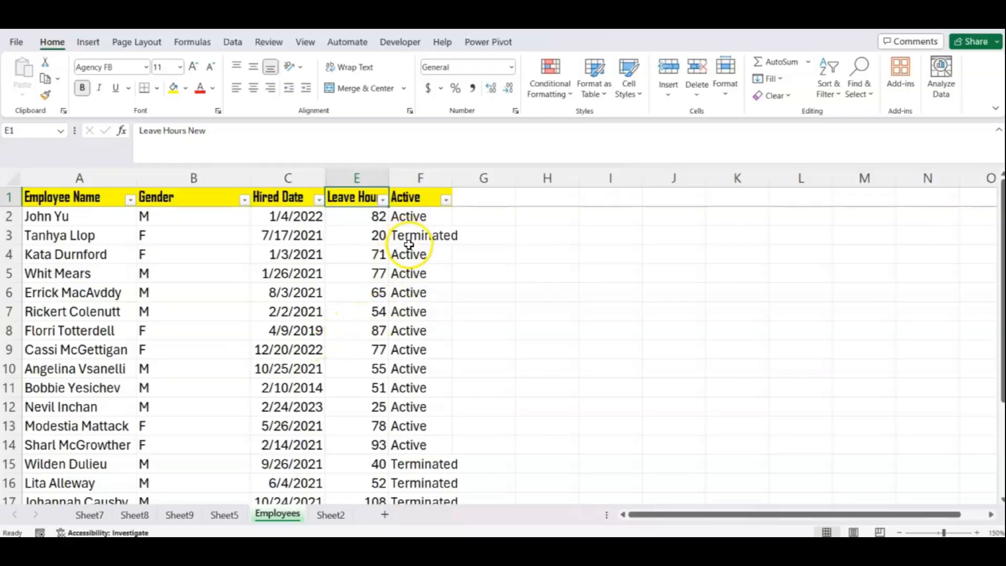
left_click(412, 253)
left_click_drag(412, 253, 407, 352)
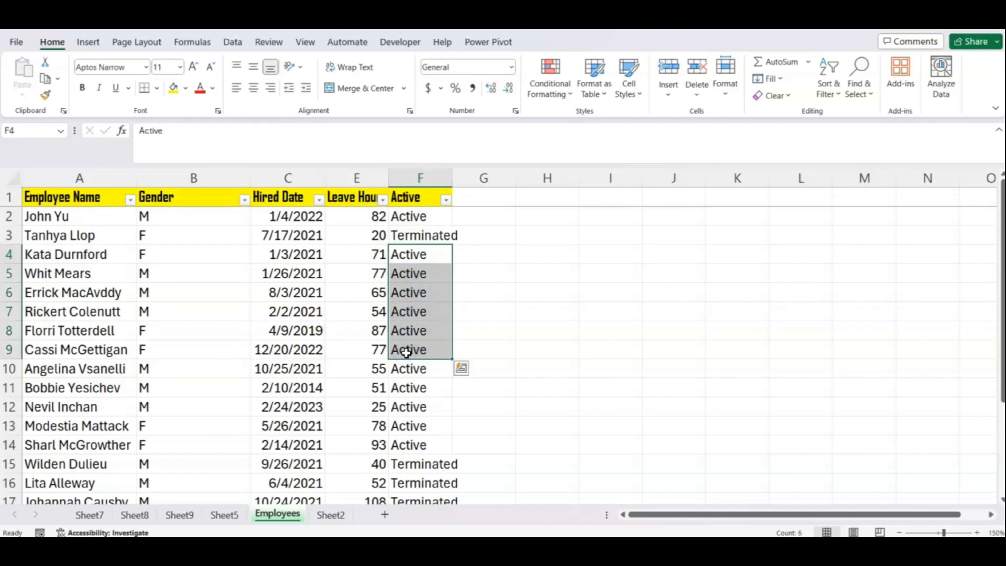
left_click(408, 222)
key("ctrl+shift+Down")
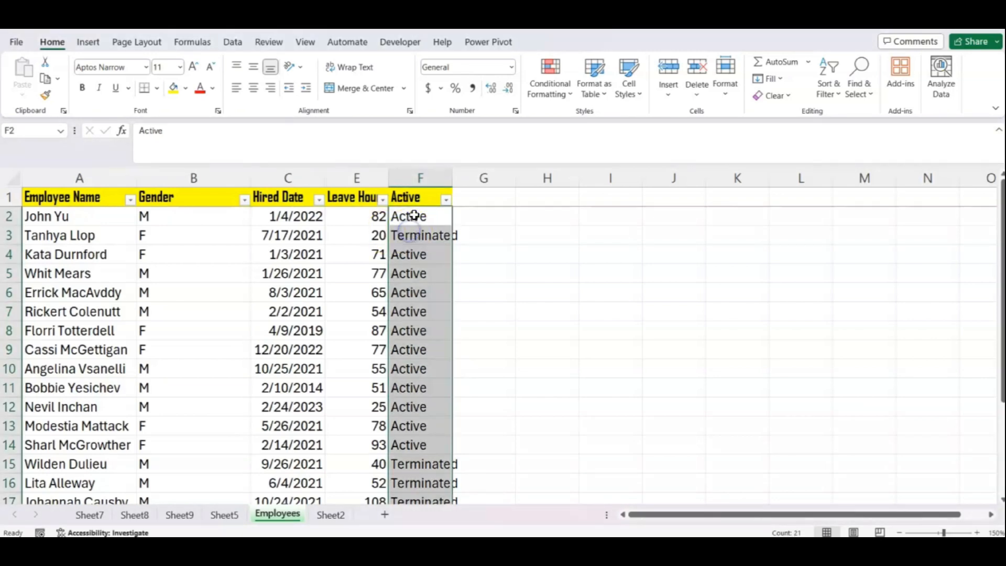
scroll(408, 471, "down", 2)
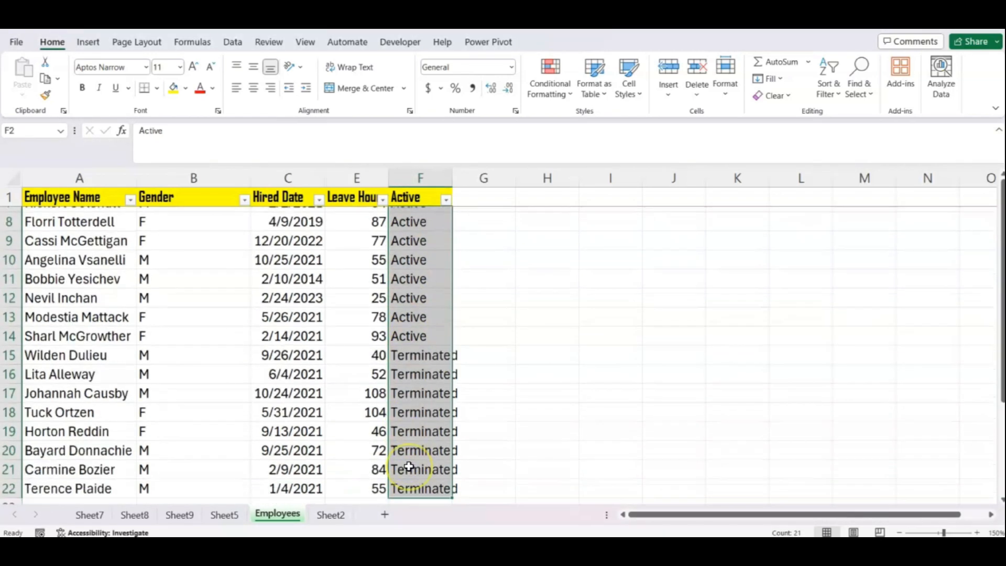
scroll(409, 466, "up", 2)
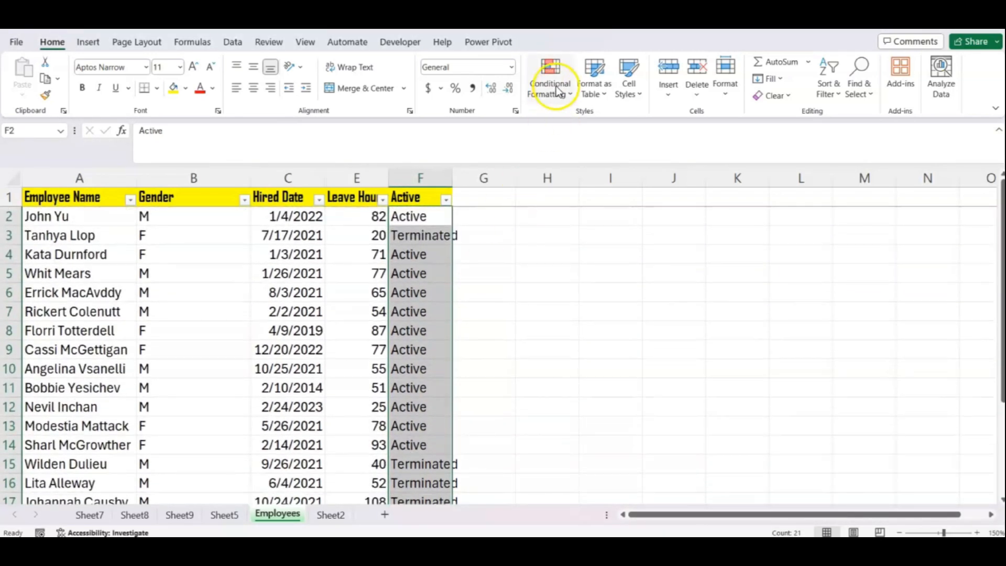
left_click(547, 87)
left_click(594, 124)
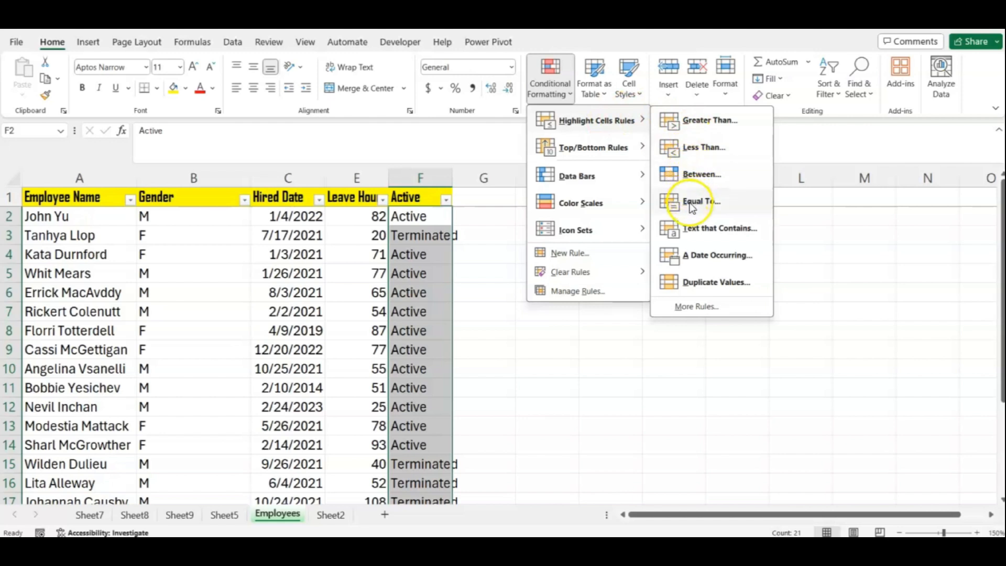
left_click(714, 205)
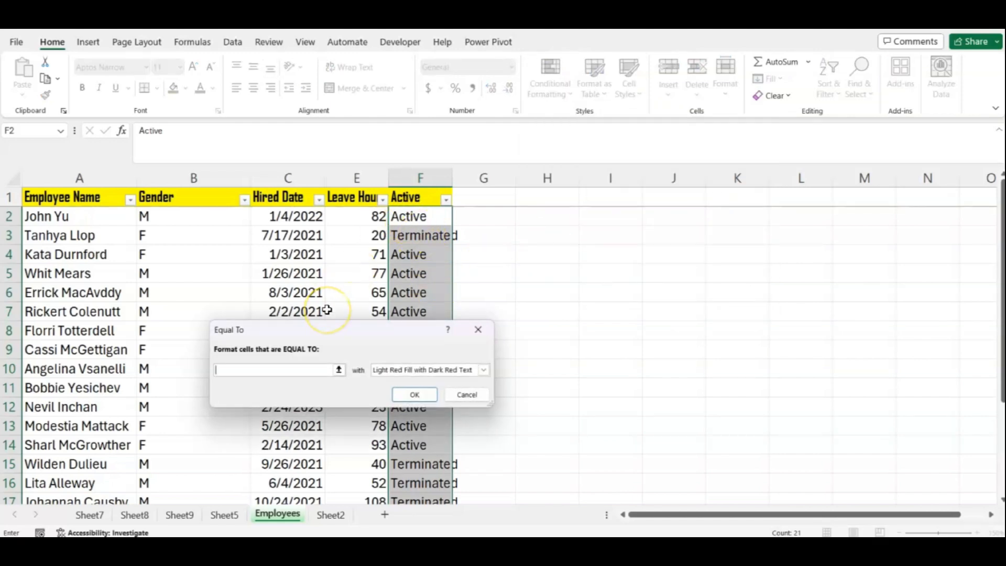
type("Active")
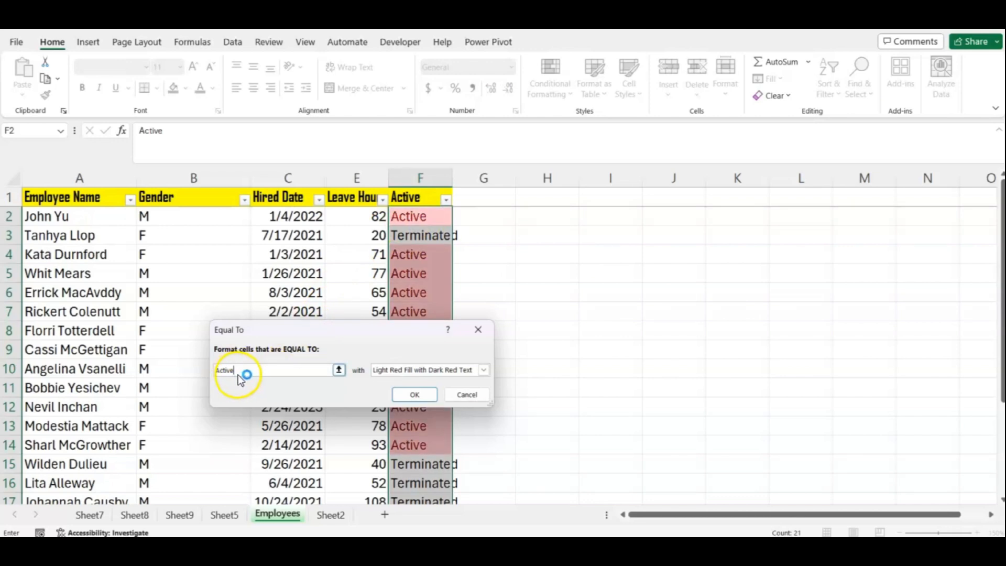
- Give the Equal To rule for Active a custom format with a green fill and apply it
left_click(479, 370)
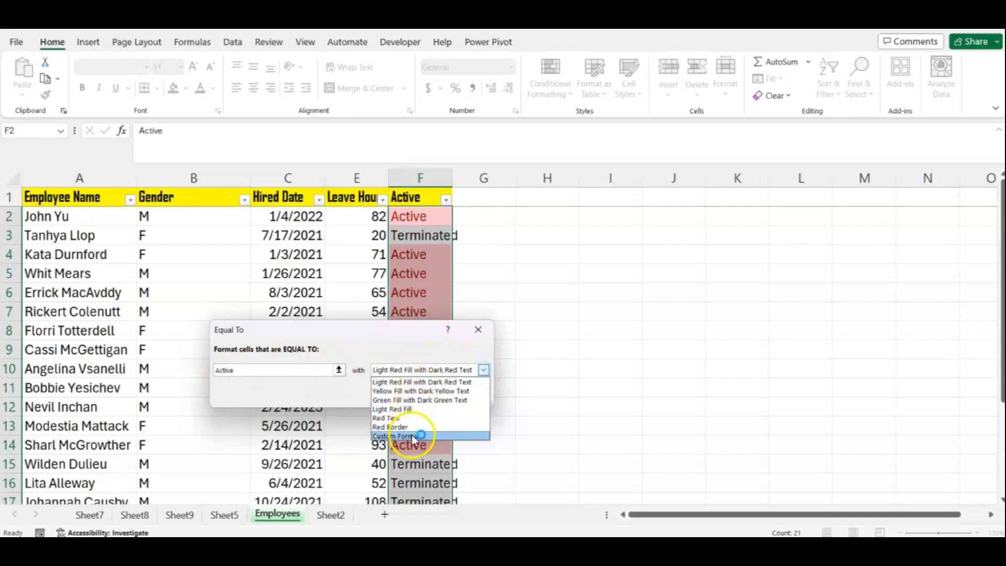
left_click(393, 435)
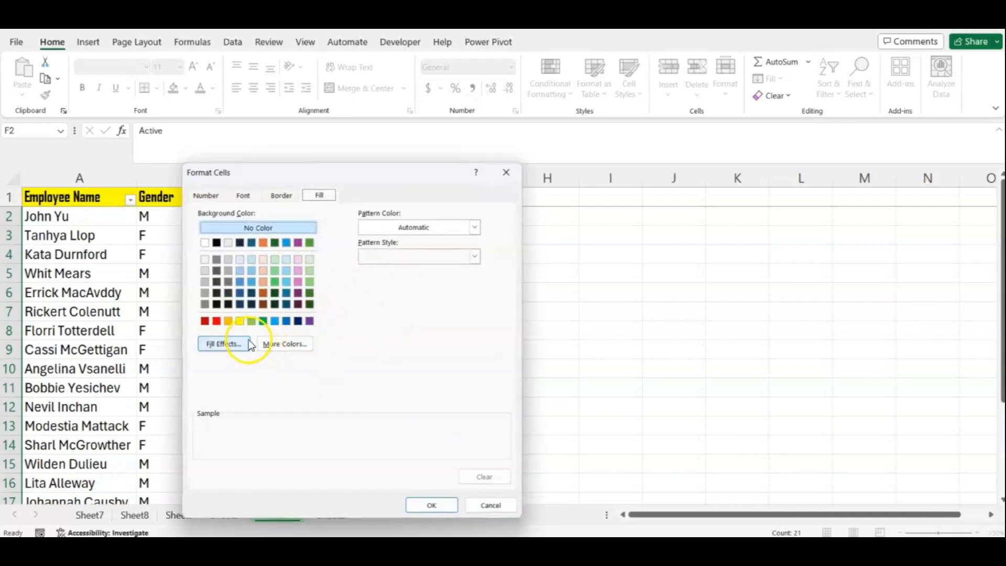
left_click(262, 320)
left_click(421, 503)
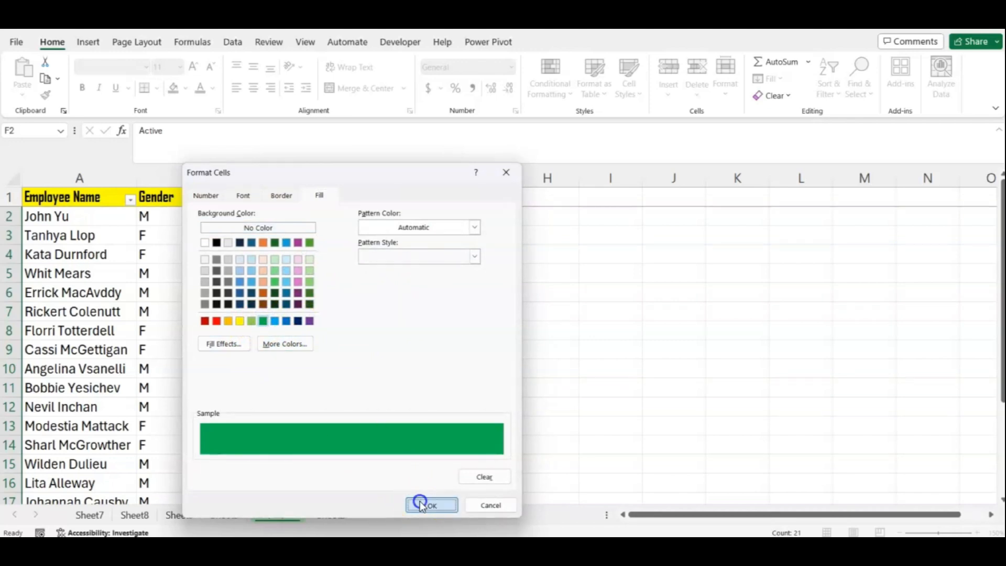
left_click(415, 392)
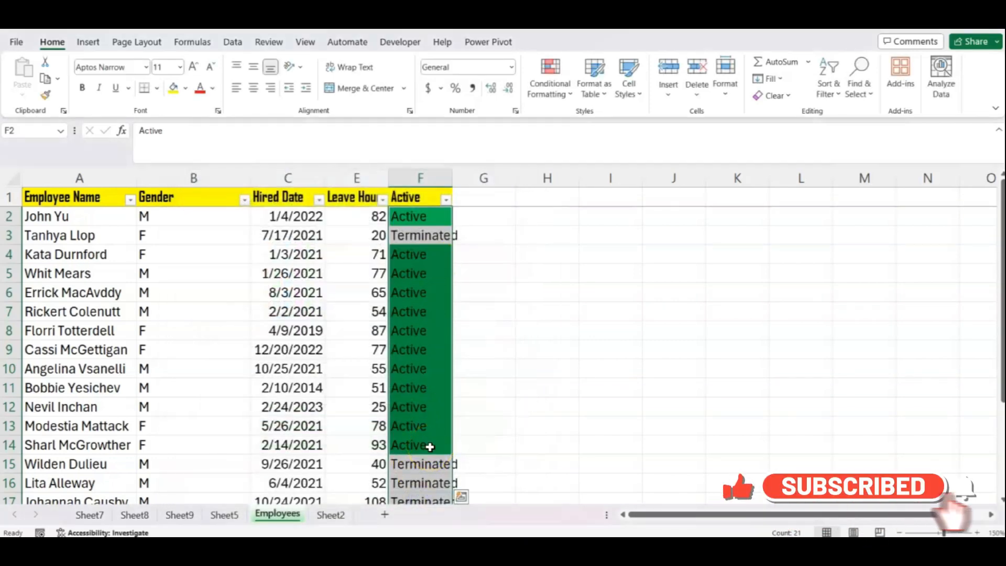
- Set up a second Equal To highlight rule on the selected status cells for the value Terminated
left_click(550, 89)
mouse_move(593, 127)
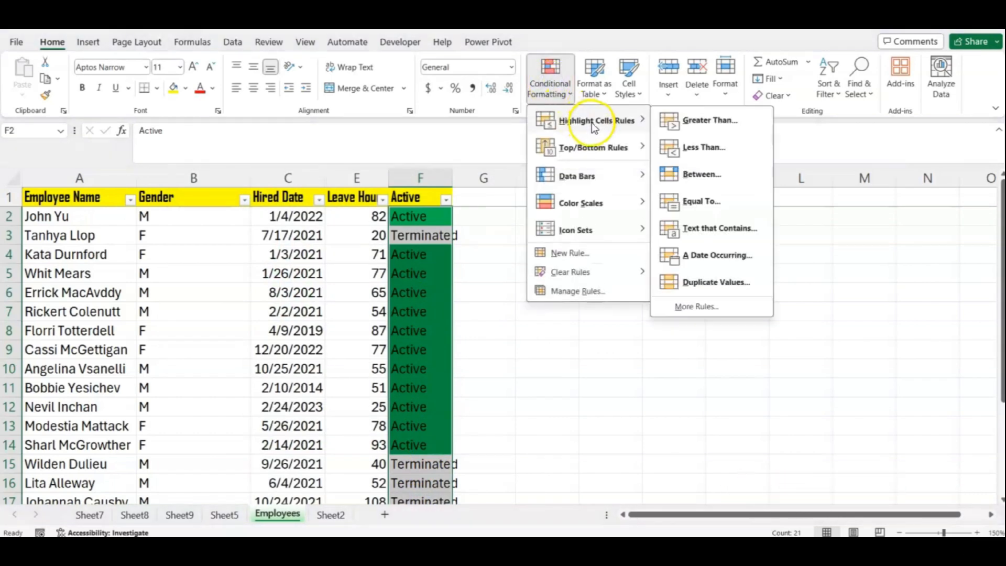
left_click(716, 201)
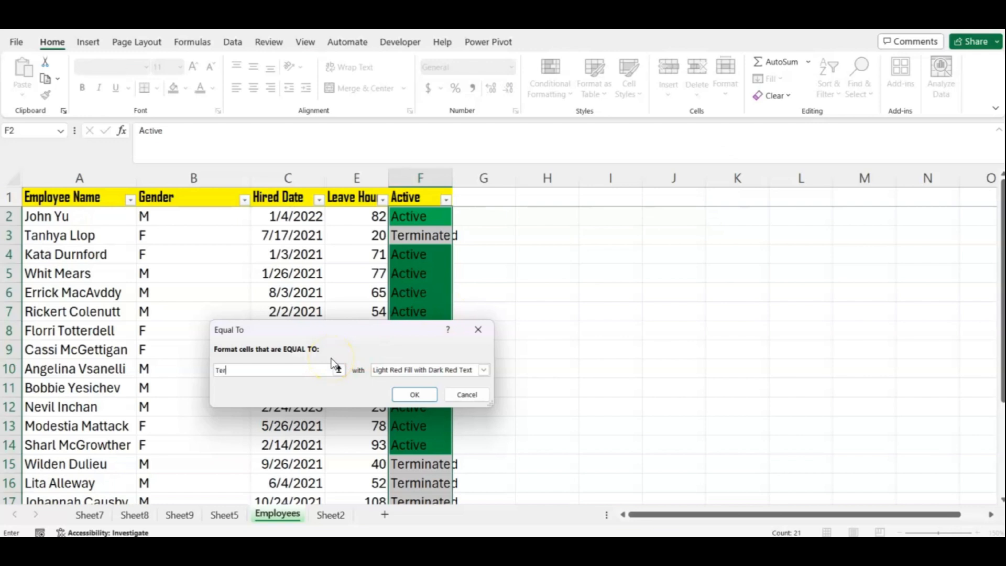
type("Terminated")
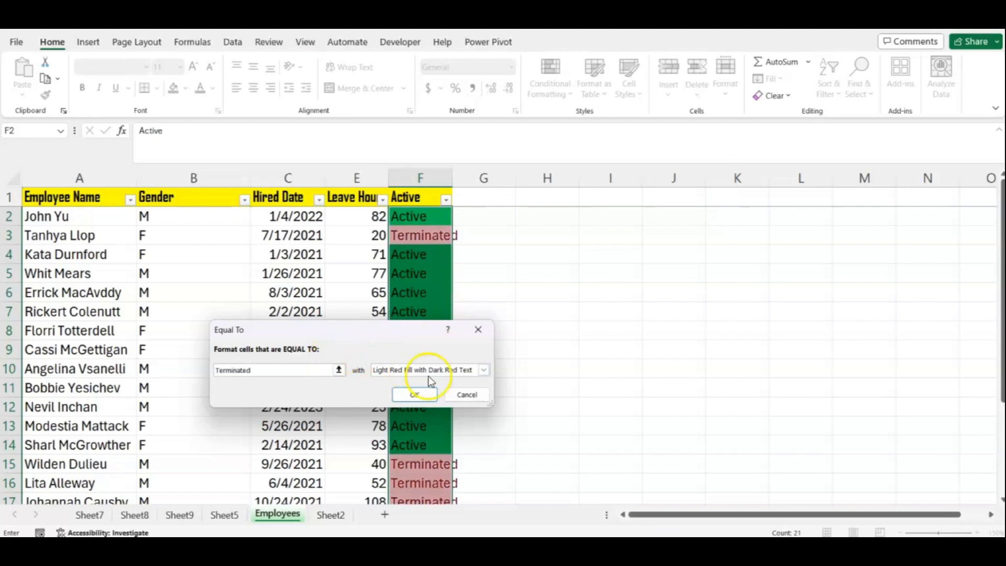
- Give the Terminated rule a custom format with a red fill, apply it, and check the status column
left_click(484, 369)
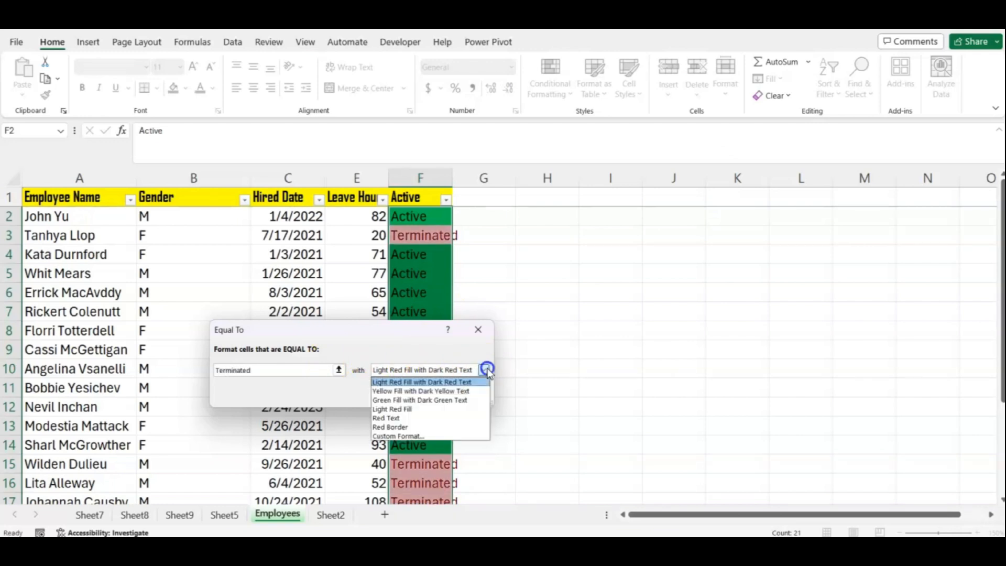
left_click(395, 436)
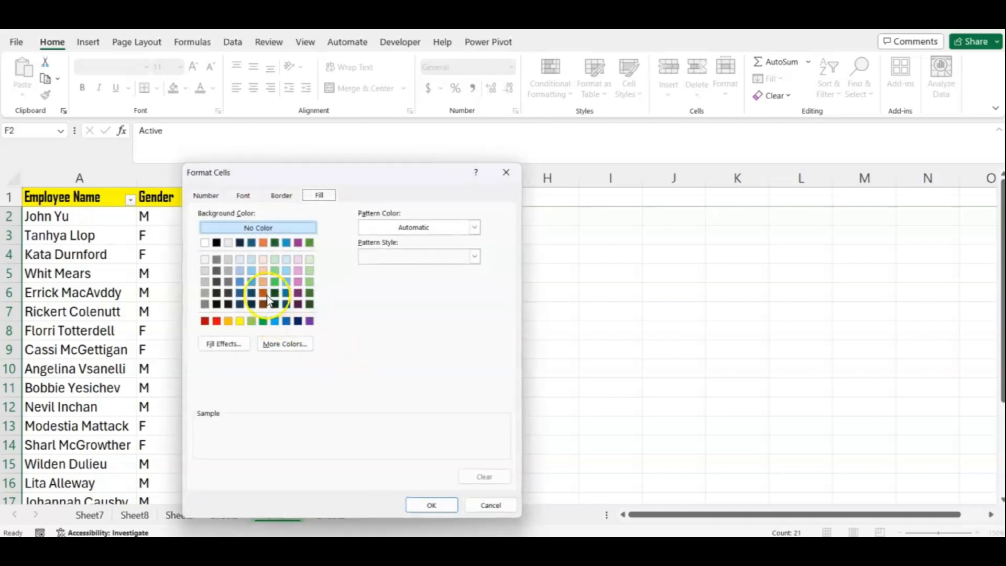
left_click(217, 319)
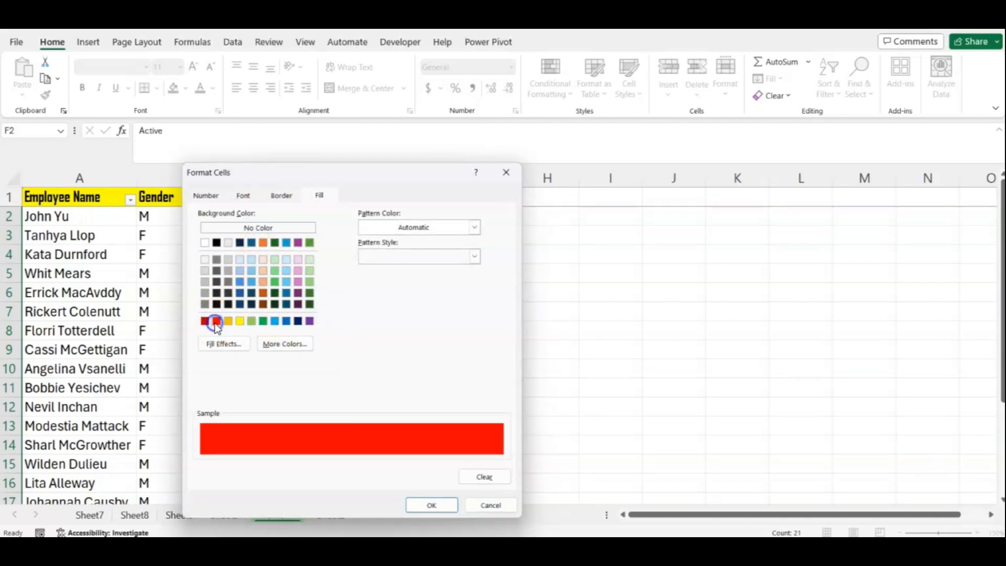
left_click(443, 511)
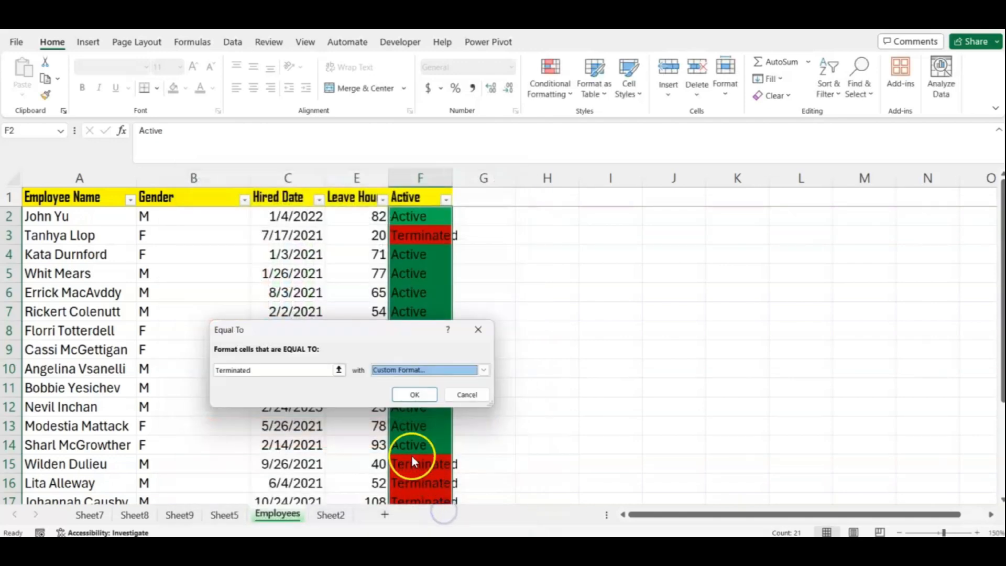
left_click(409, 393)
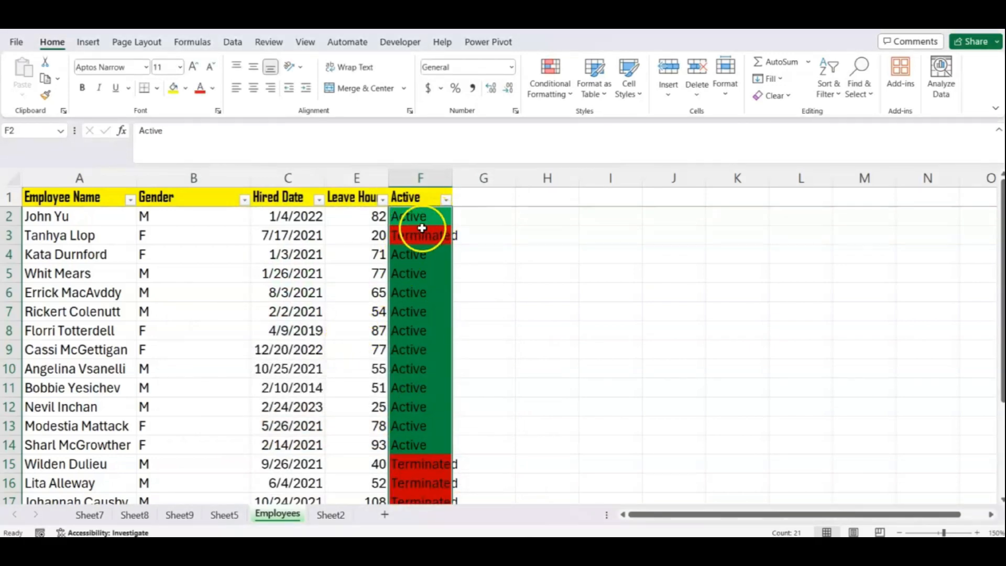
scroll(411, 396, "down", 2)
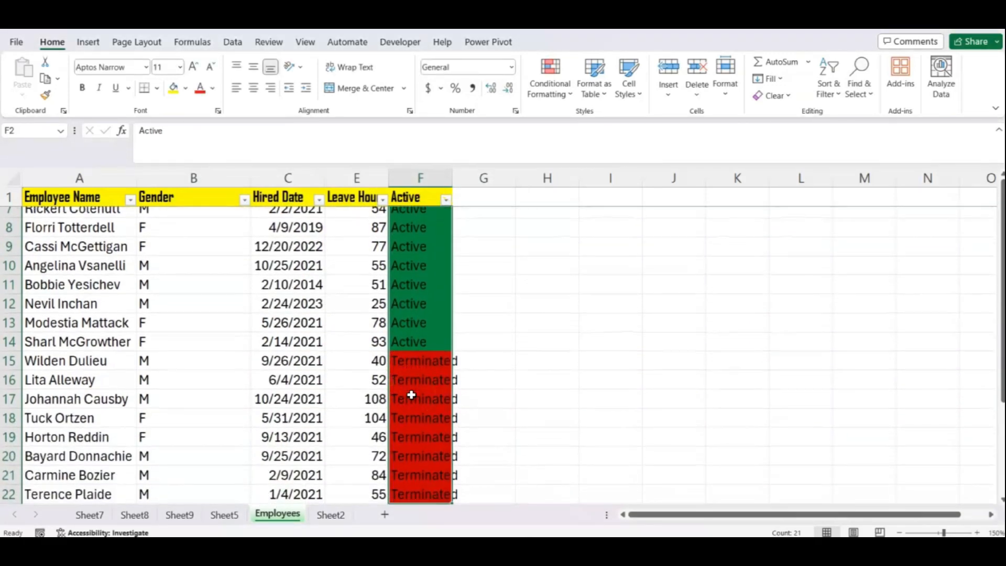
scroll(412, 396, "up", 2)
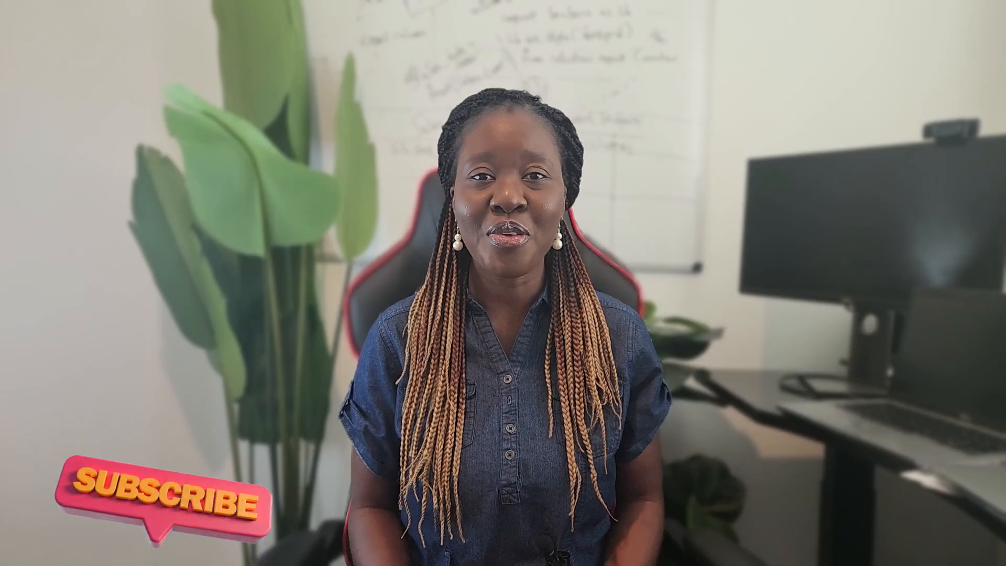